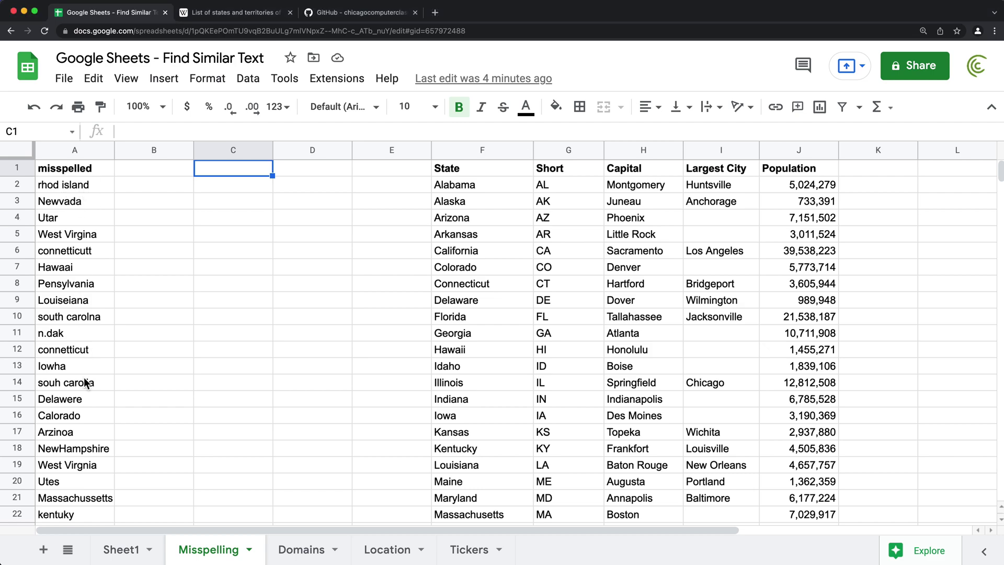
Step: Review the misspelled names in column A and the state table's columns
{"action": "left_click_drag", "start_coordinate": [86, 392], "coordinate": [78, 185]}
{"action": "scroll", "coordinate": [102, 297], "scroll_direction": "down", "scroll_amount": 15}
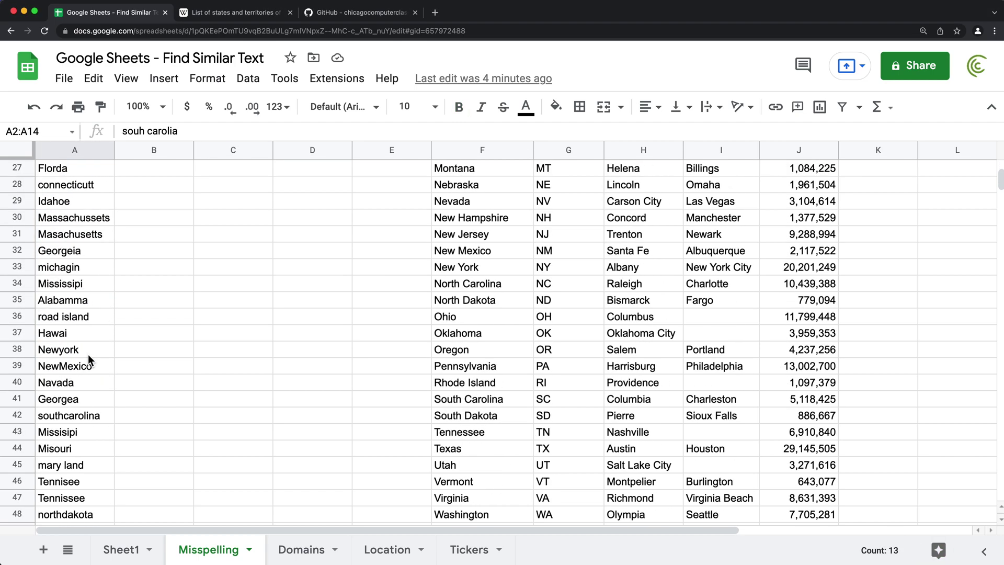
{"action": "scroll", "coordinate": [86, 394], "scroll_direction": "up", "scroll_amount": 15}
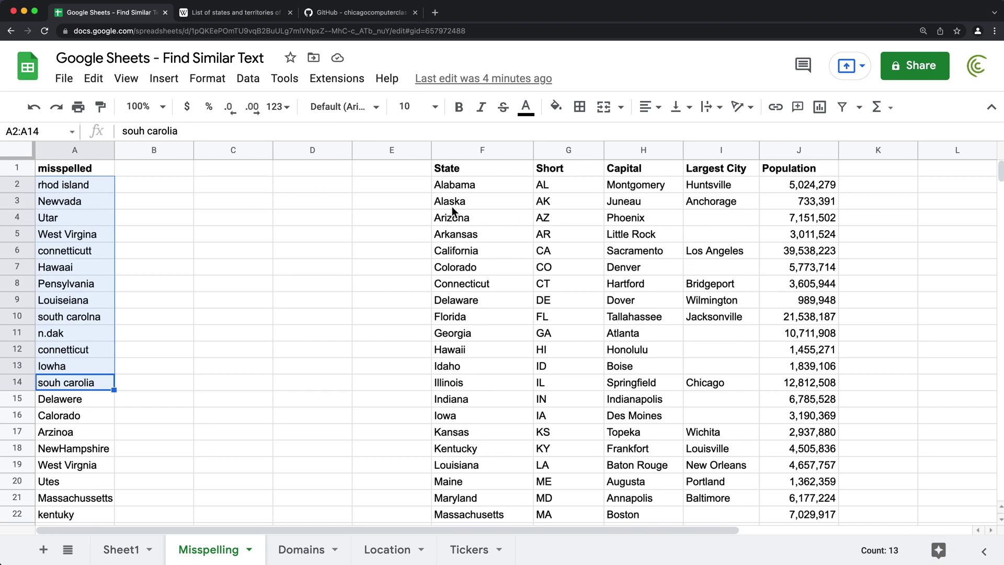
{"action": "left_click", "coordinate": [467, 188]}
{"action": "left_click_drag", "start_coordinate": [467, 189], "coordinate": [774, 306]}
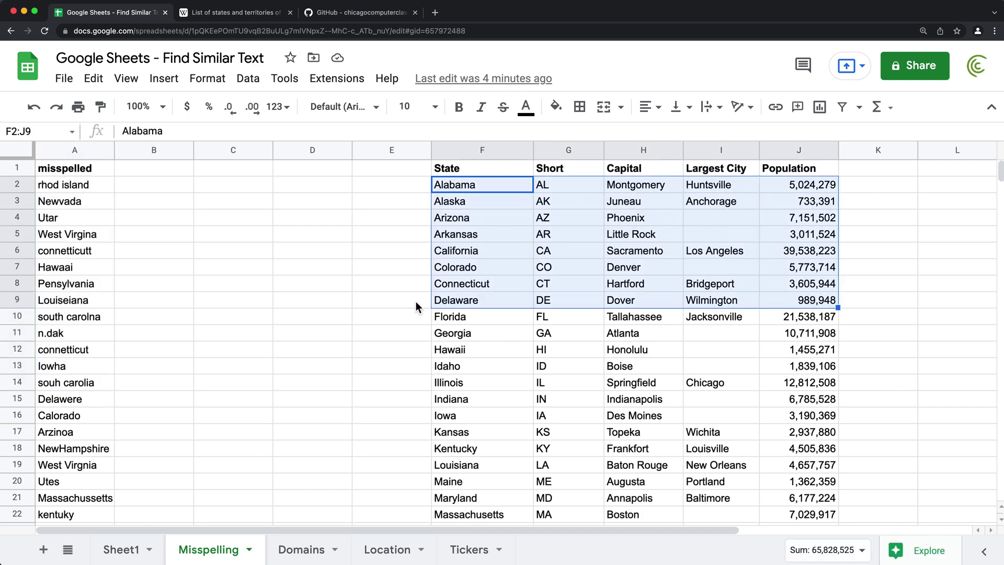
{"action": "left_click", "coordinate": [474, 313]}
{"action": "left_click_drag", "start_coordinate": [481, 187], "coordinate": [484, 471]}
{"action": "scroll", "coordinate": [473, 410], "scroll_direction": "down", "scroll_amount": 10}
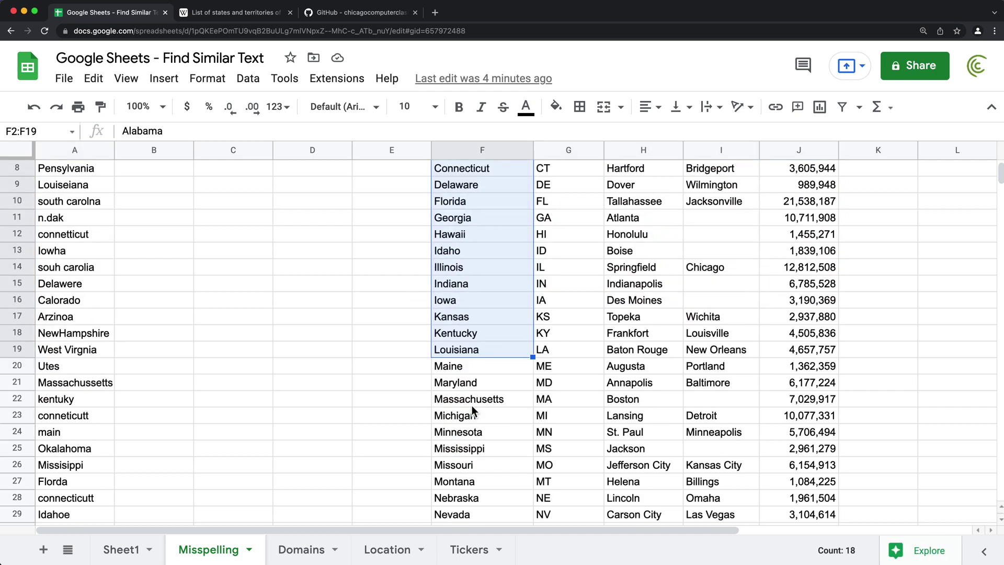
{"action": "scroll", "coordinate": [500, 261], "scroll_direction": "up", "scroll_amount": 10}
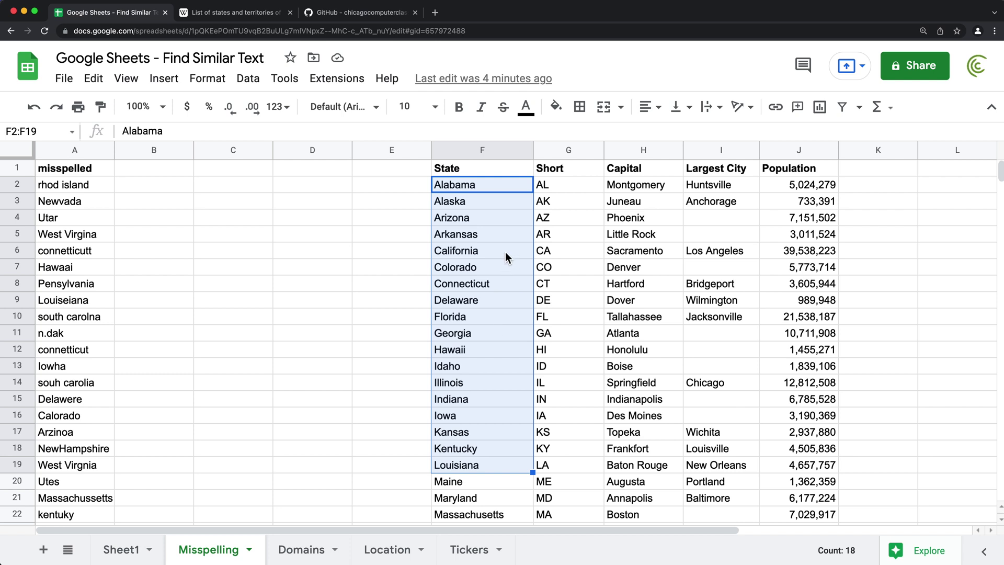
{"action": "left_click_drag", "start_coordinate": [567, 185], "coordinate": [792, 360]}
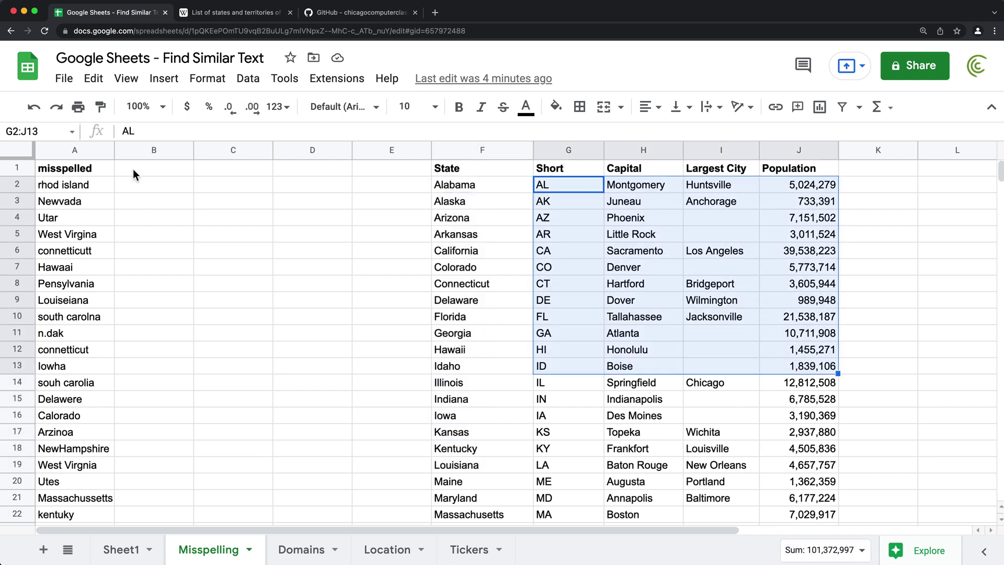
Step: Enlarge the page for readability and select cell B2
{"action": "left_click", "coordinate": [65, 172]}
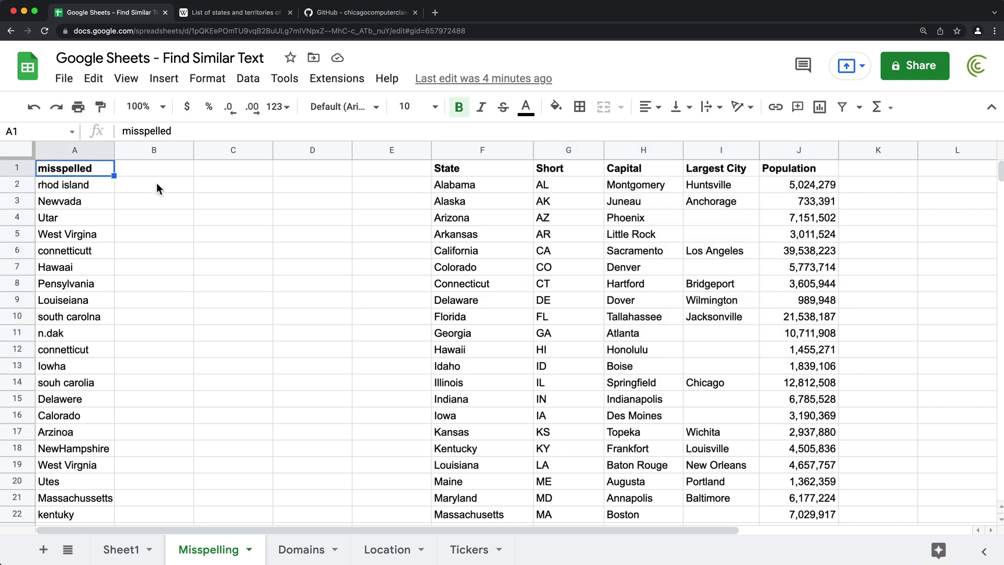
{"action": "key", "text": "super+equal"}
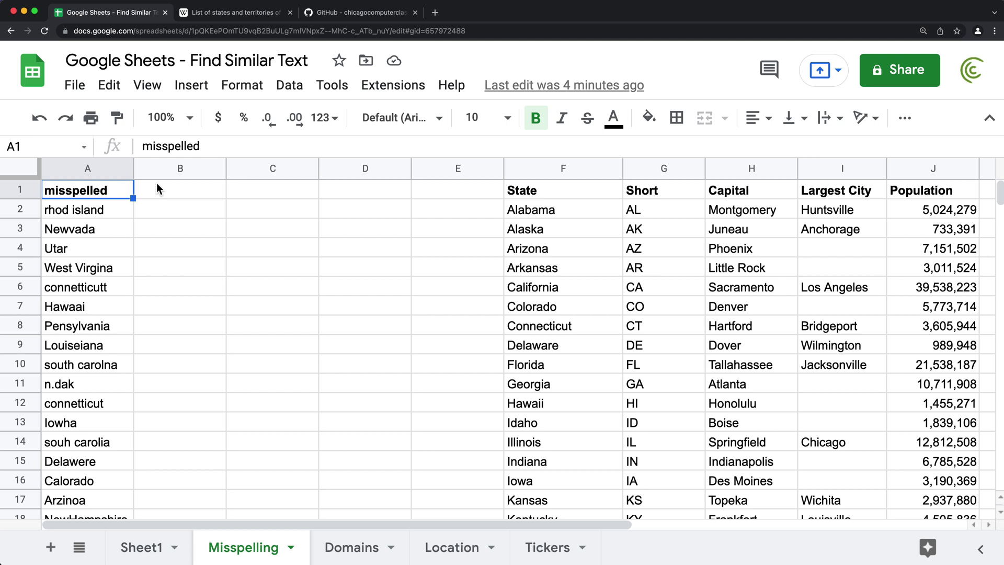
{"action": "left_click", "coordinate": [157, 188]}
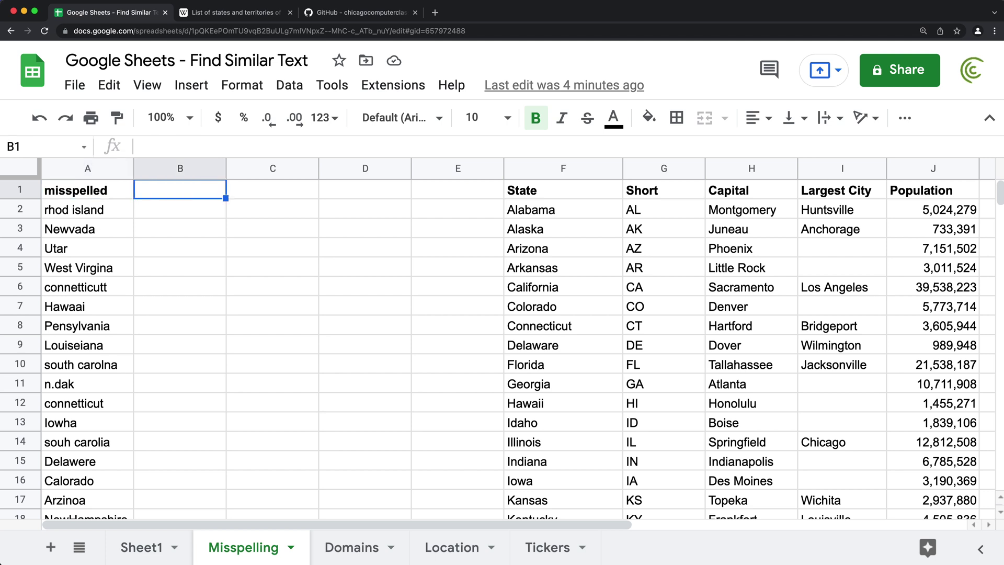
{"action": "left_click", "coordinate": [180, 208]}
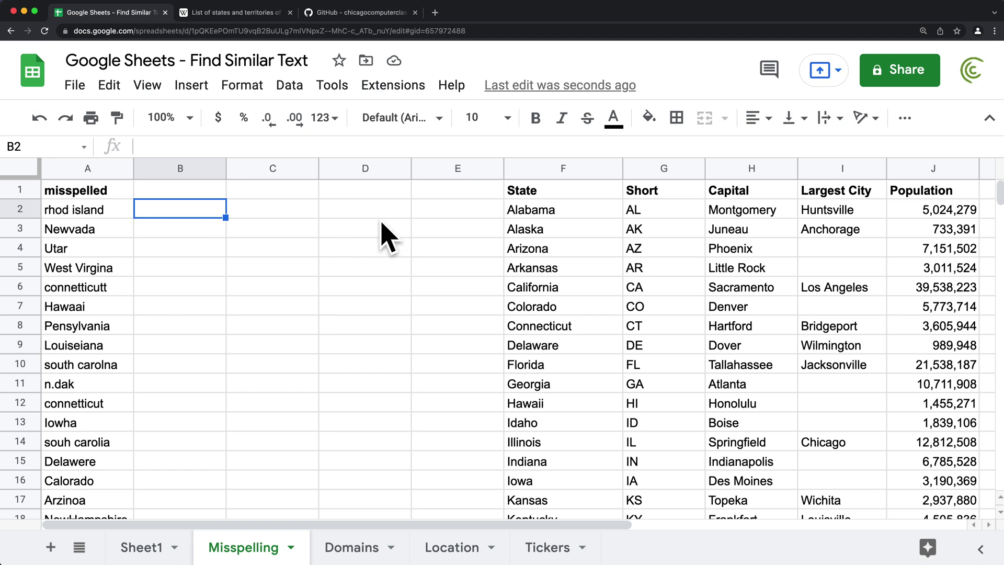
Step: Enter =FINDSIMILARTEXT(A2,$F$2:$F,1) in B2 to match against the whole State column
{"action": "type", "text": "="}
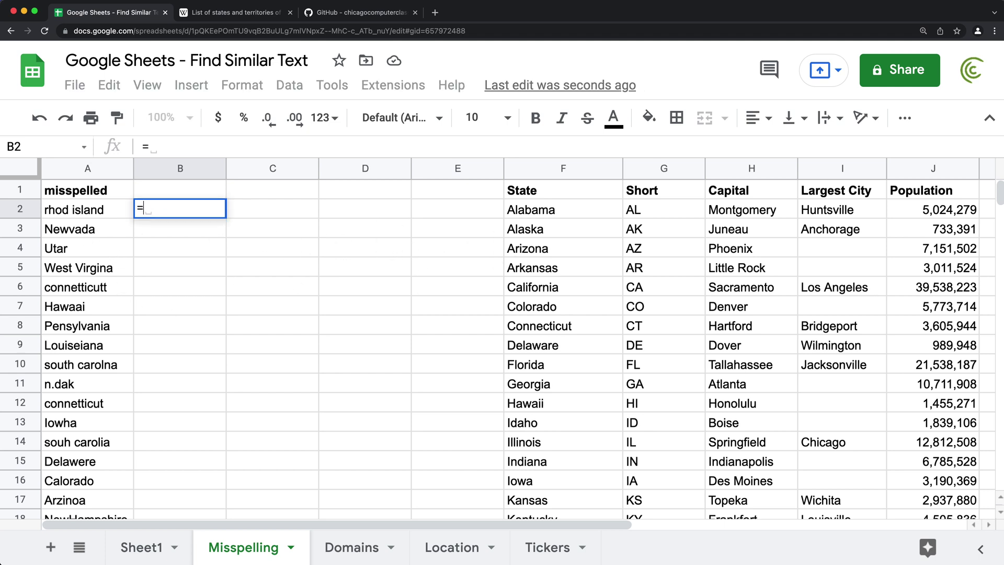
{"action": "type", "text": "FIND"}
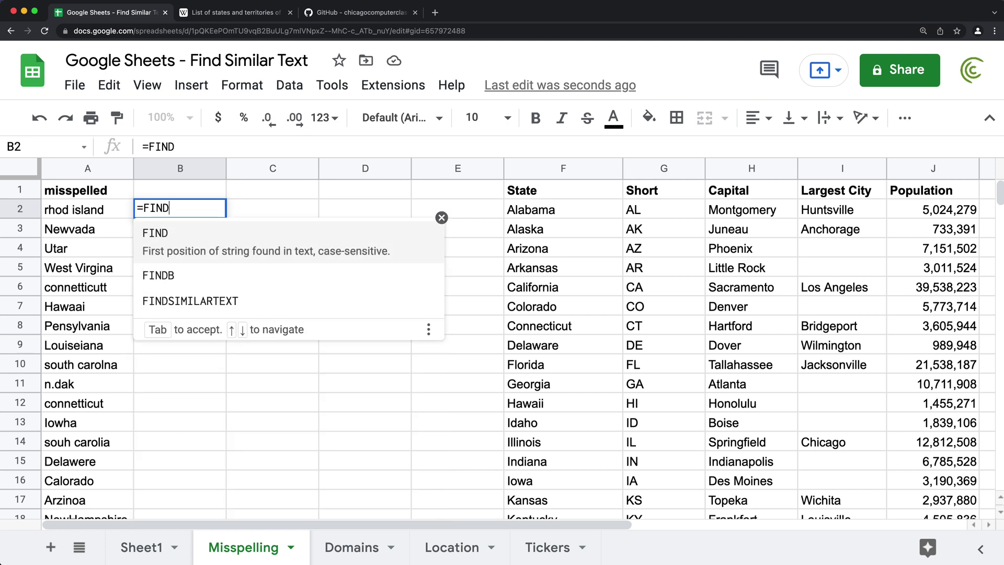
{"action": "key", "text": "Down"}
{"action": "key", "text": "Down"}
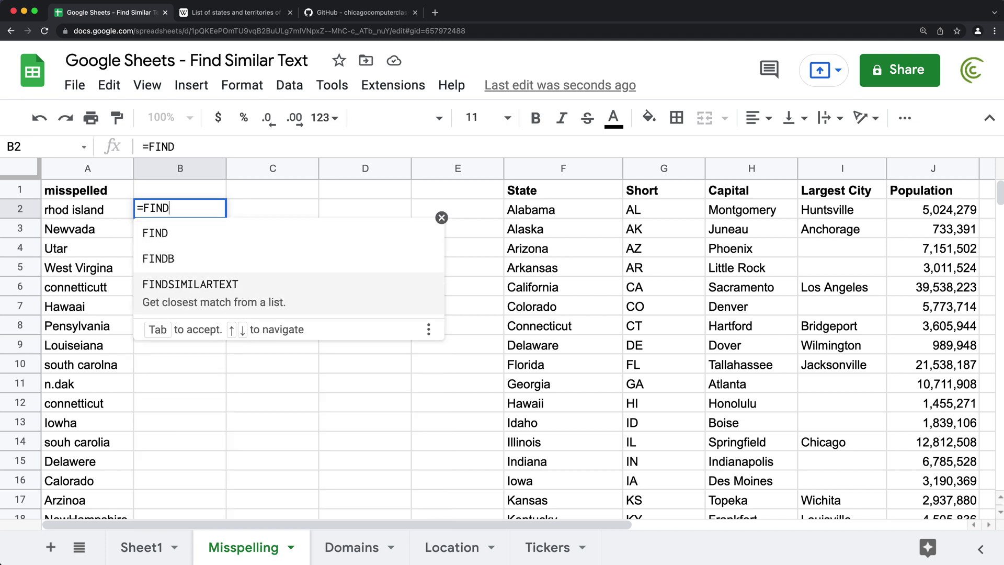
{"action": "key", "text": "Tab"}
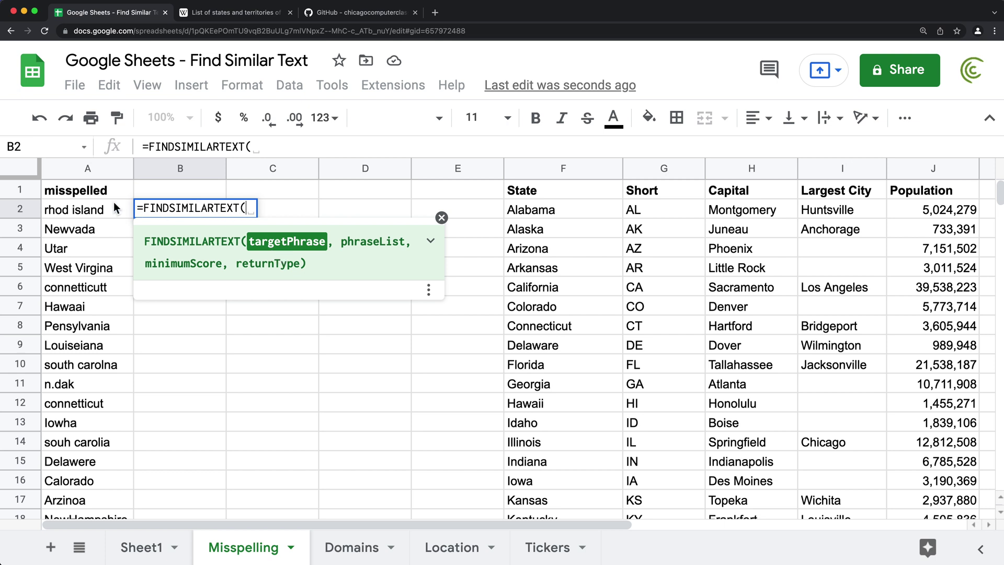
{"action": "left_click", "coordinate": [83, 210]}
{"action": "type", "text": ","}
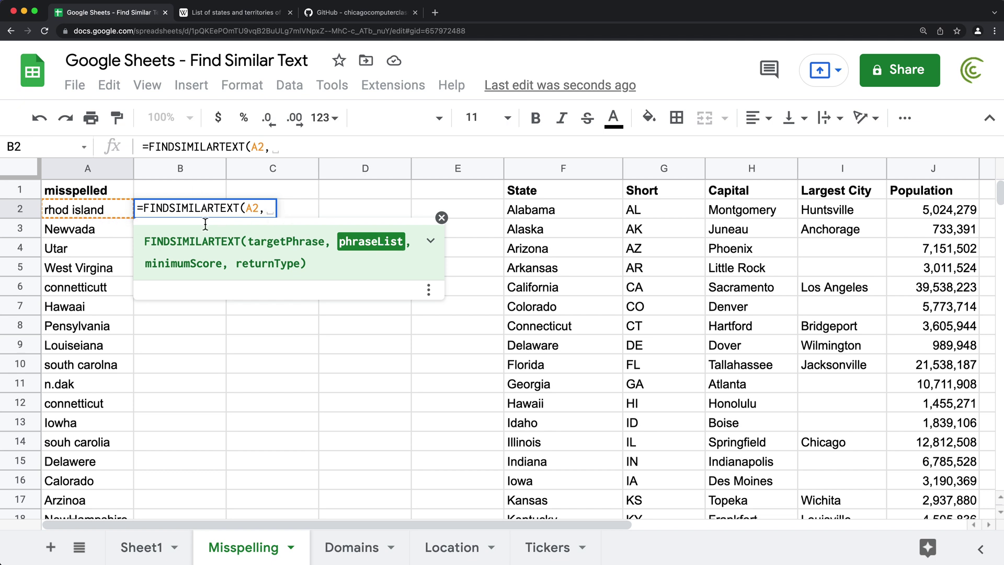
{"action": "left_click_drag", "start_coordinate": [536, 208], "coordinate": [537, 325]}
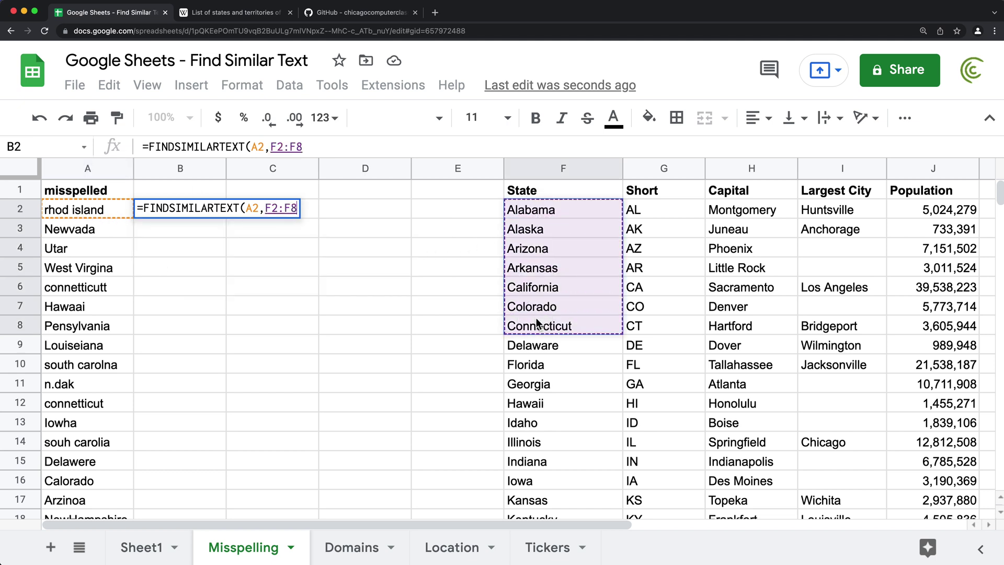
{"action": "left_click", "coordinate": [318, 151]}
{"action": "key", "text": "BackSpace"}
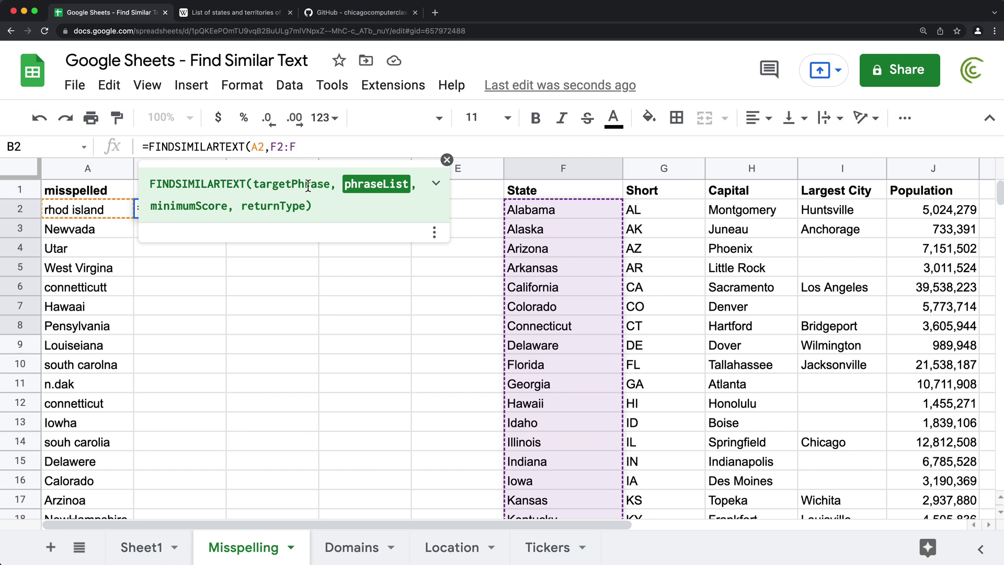
{"action": "key", "text": "F4"}
{"action": "type", "text": ","}
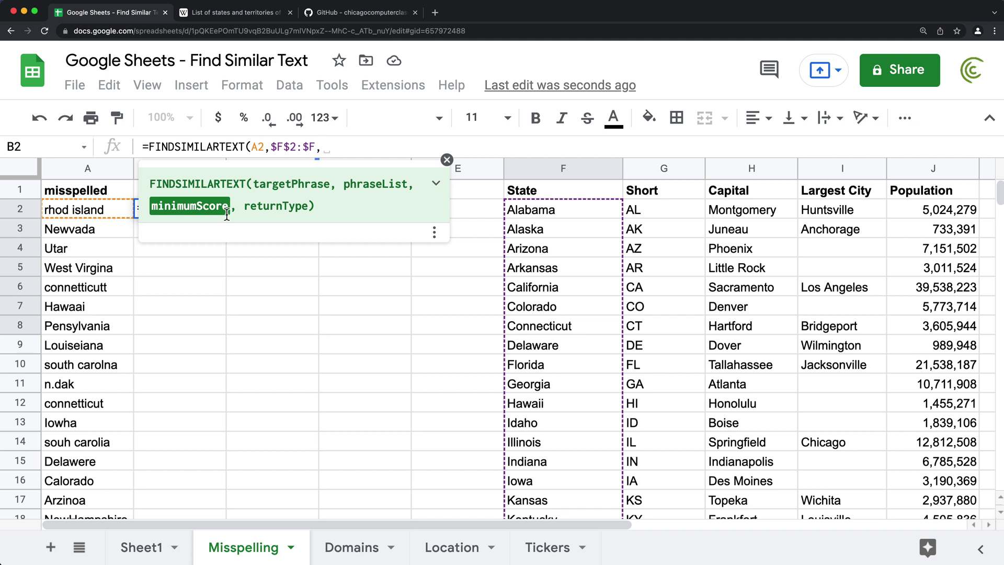
{"action": "type", "text": "1"}
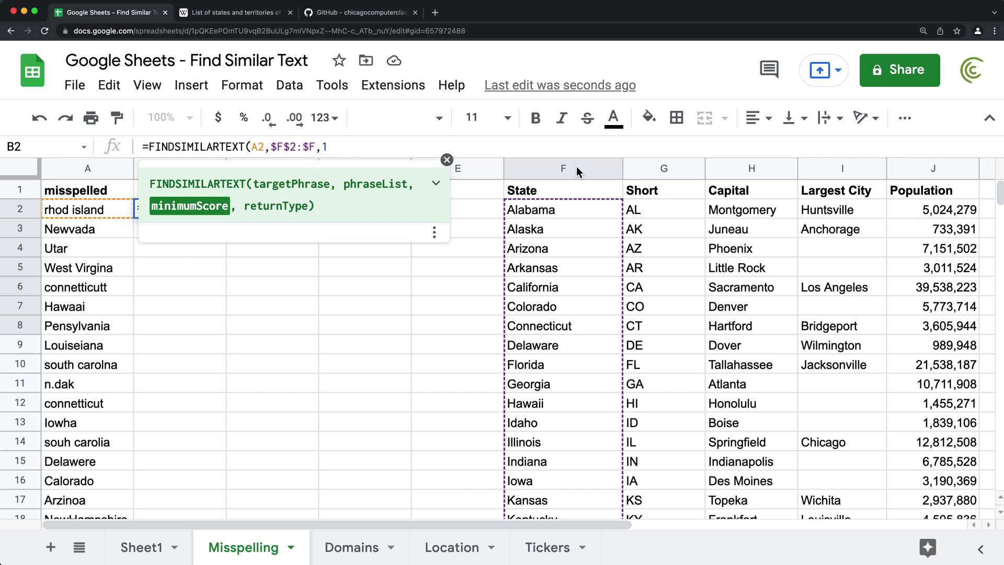
{"action": "type", "text": ")"}
{"action": "key", "text": "Return"}
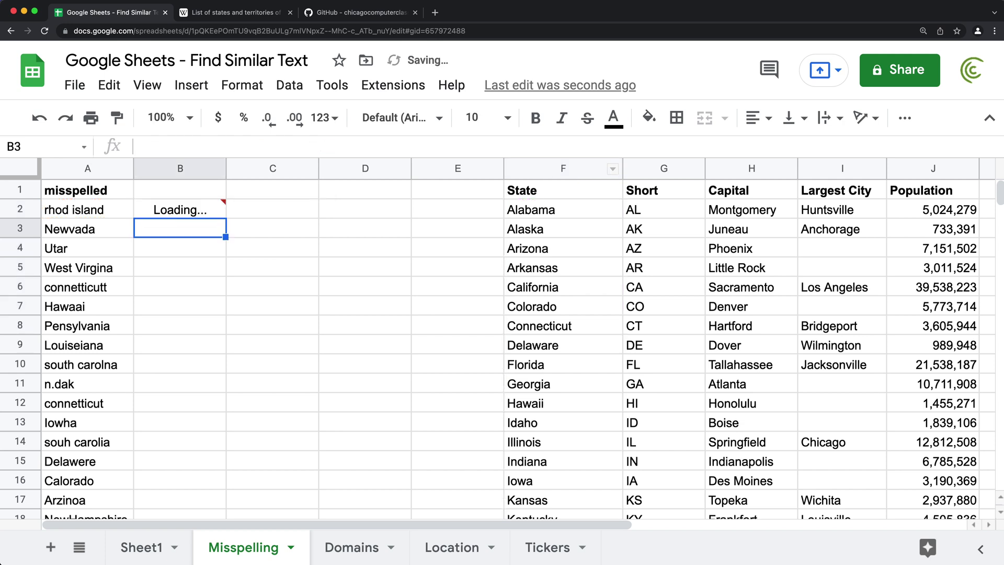
Step: Fill B2's FINDSIMILARTEXT formula down column B and check the copies in B3 and B6
{"action": "left_click", "coordinate": [188, 211]}
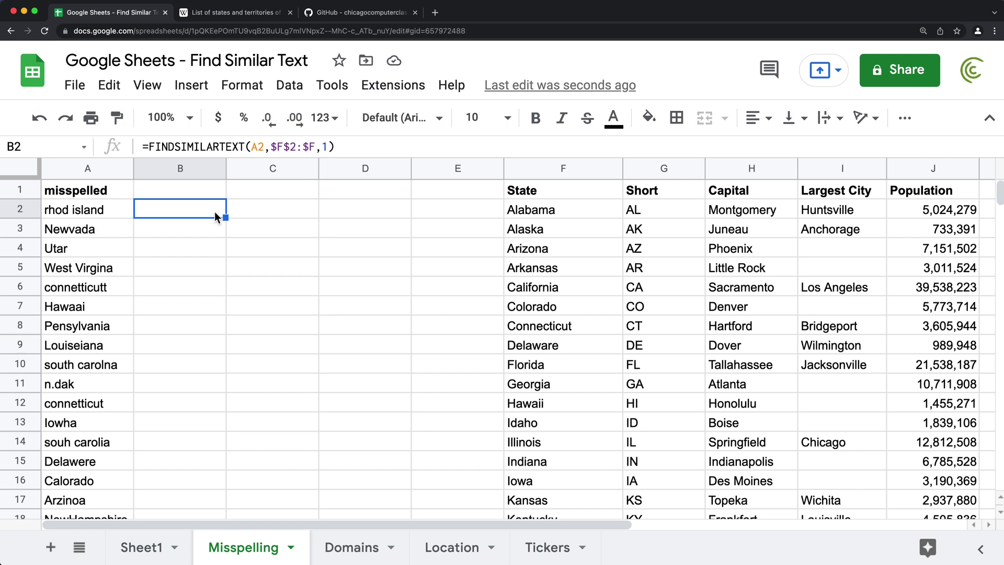
{"action": "double_click", "coordinate": [226, 217]}
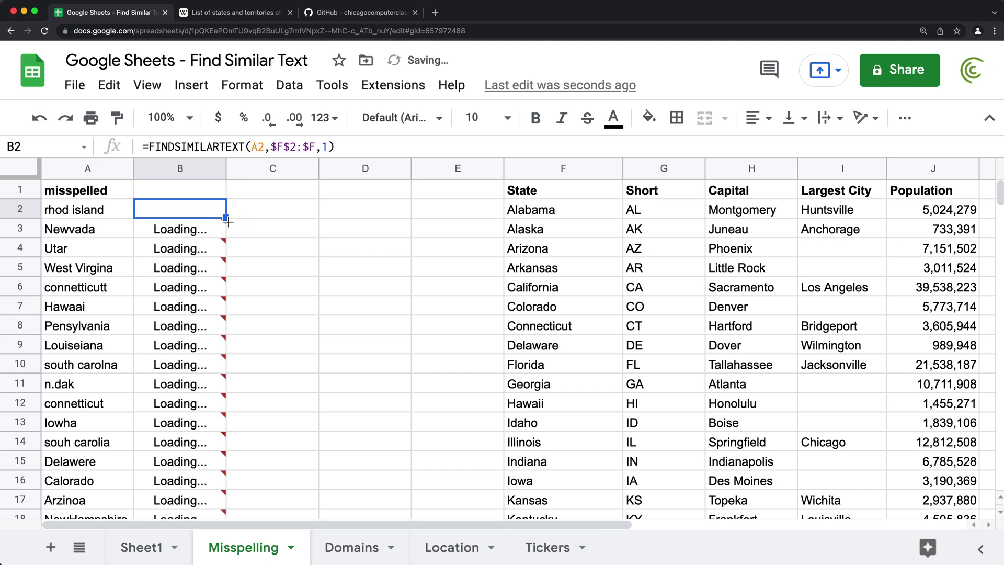
{"action": "left_click", "coordinate": [217, 232]}
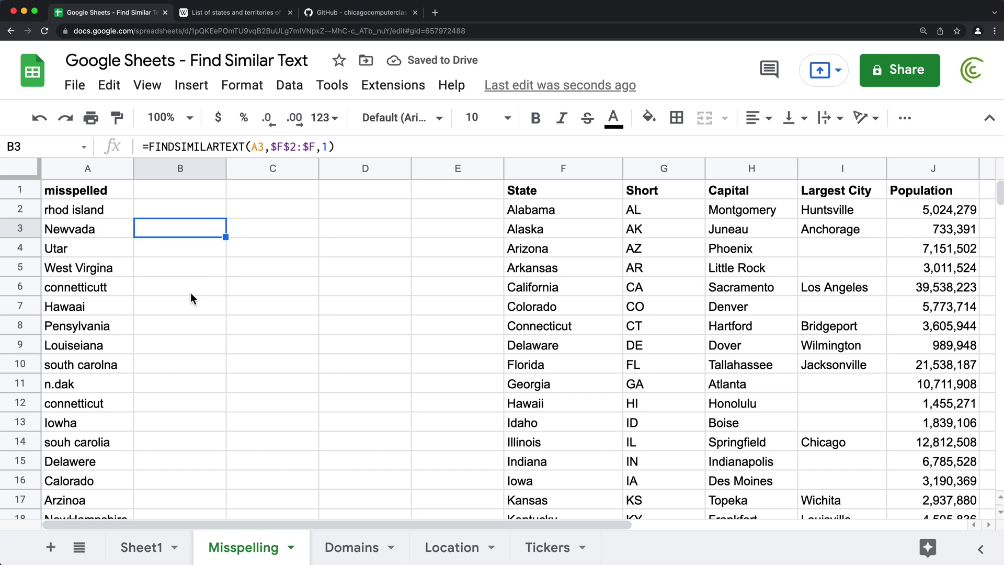
{"action": "left_click", "coordinate": [190, 291]}
{"action": "scroll", "coordinate": [179, 374], "scroll_direction": "down", "scroll_amount": 20}
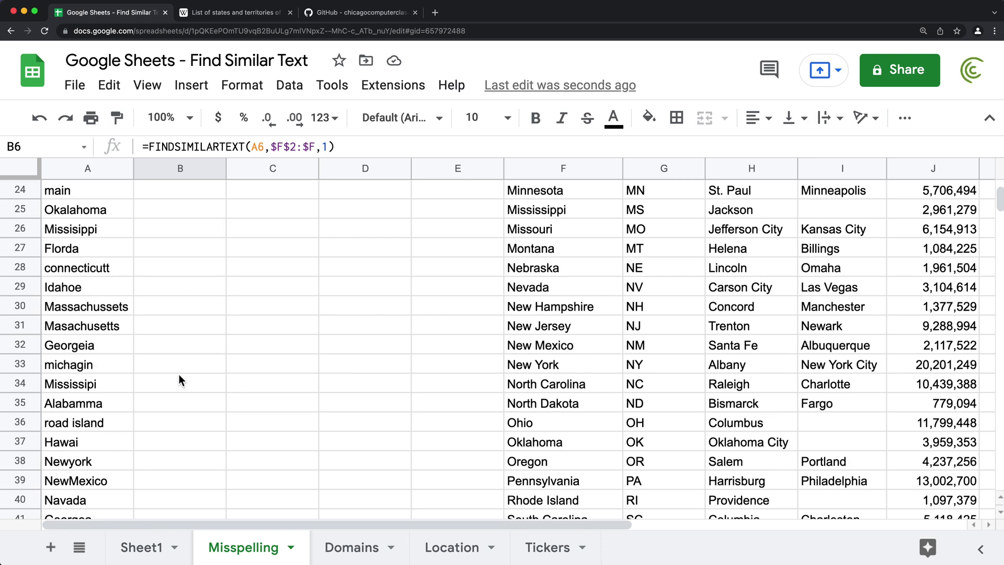
{"action": "scroll", "coordinate": [179, 374], "scroll_direction": "down", "scroll_amount": 7}
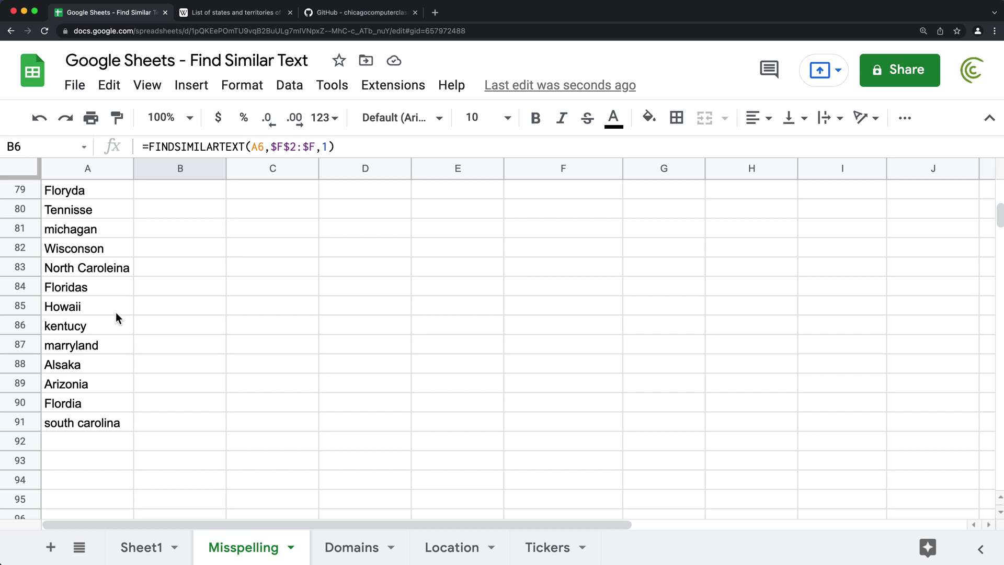
{"action": "scroll", "coordinate": [118, 335], "scroll_direction": "up", "scroll_amount": 20}
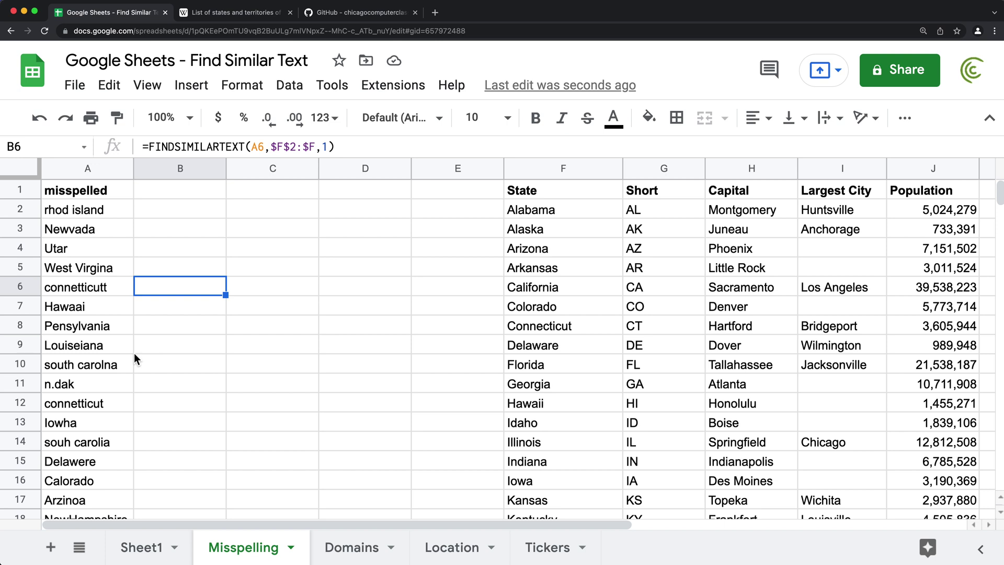
{"action": "double_click", "coordinate": [98, 366]}
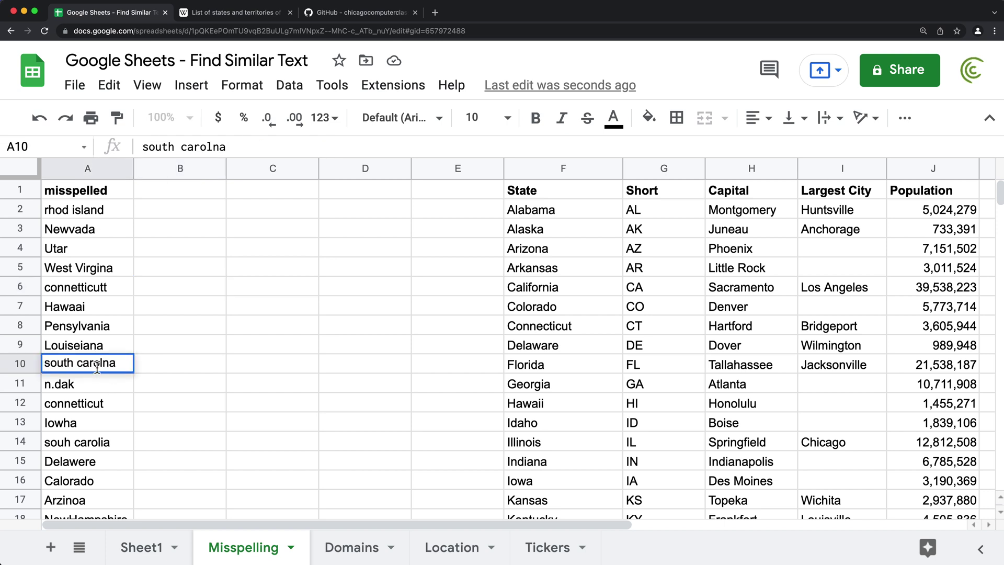
{"action": "key", "text": "Escape"}
{"action": "type", "text": "i"}
{"action": "key", "text": "Return"}
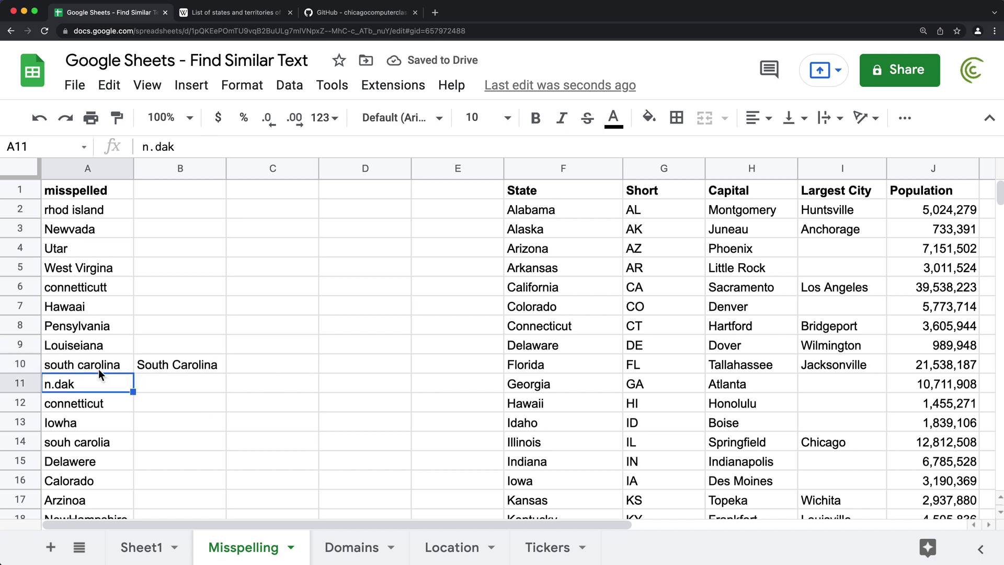
{"action": "left_click_drag", "start_coordinate": [105, 365], "coordinate": [151, 372]}
{"action": "left_click", "coordinate": [216, 367]}
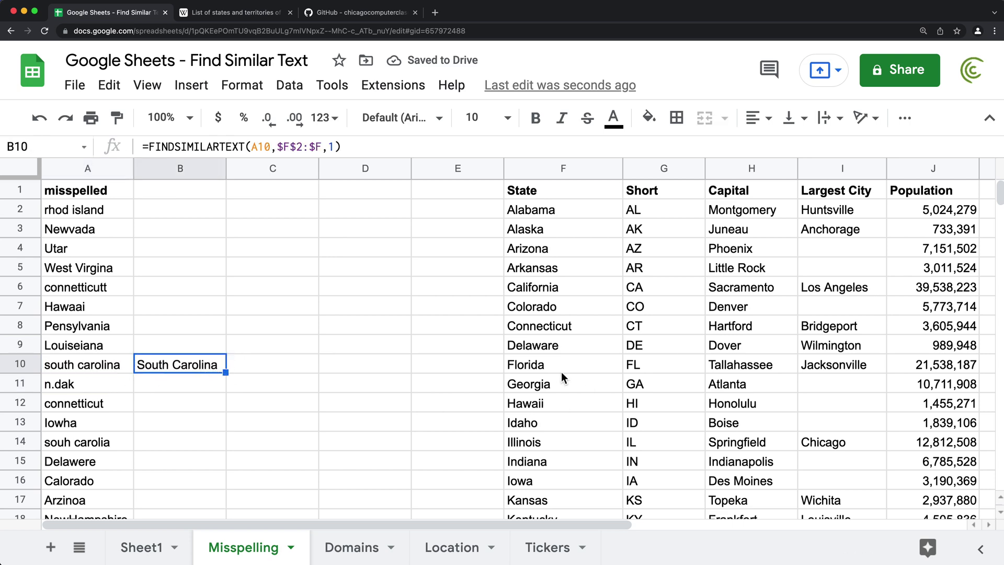
{"action": "scroll", "coordinate": [578, 345], "scroll_direction": "down", "scroll_amount": 10}
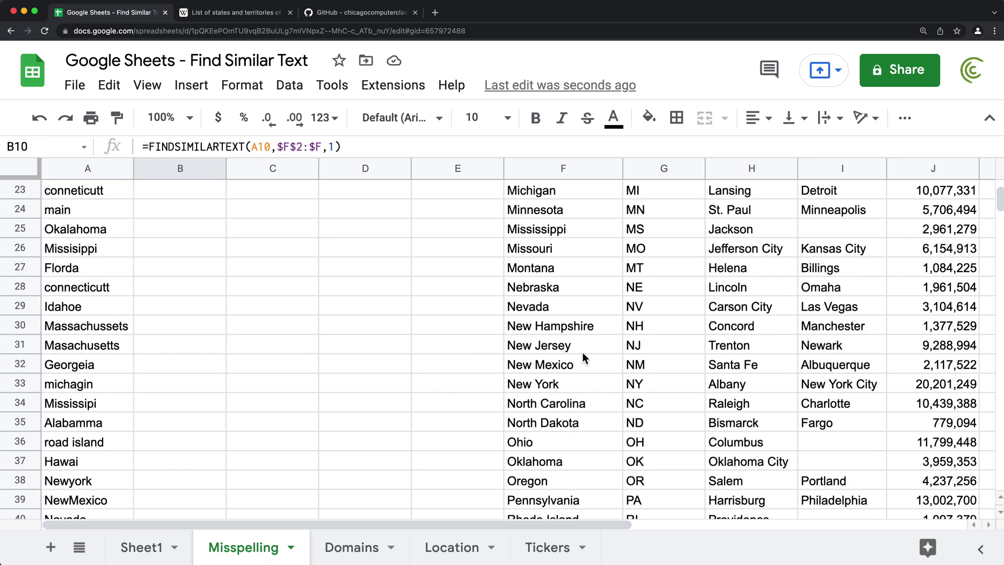
{"action": "scroll", "coordinate": [596, 422], "scroll_direction": "down", "scroll_amount": 3}
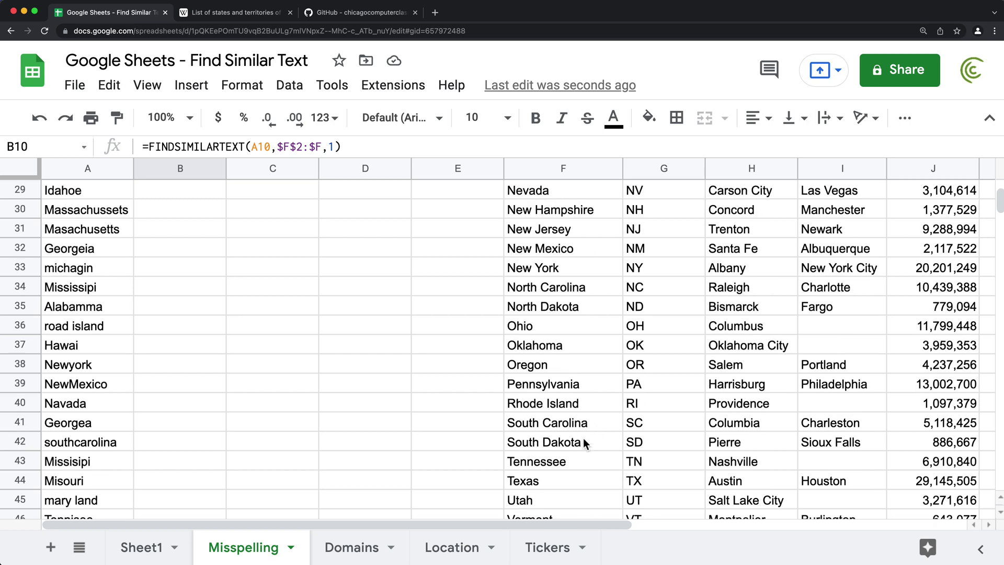
{"action": "left_click", "coordinate": [541, 428]}
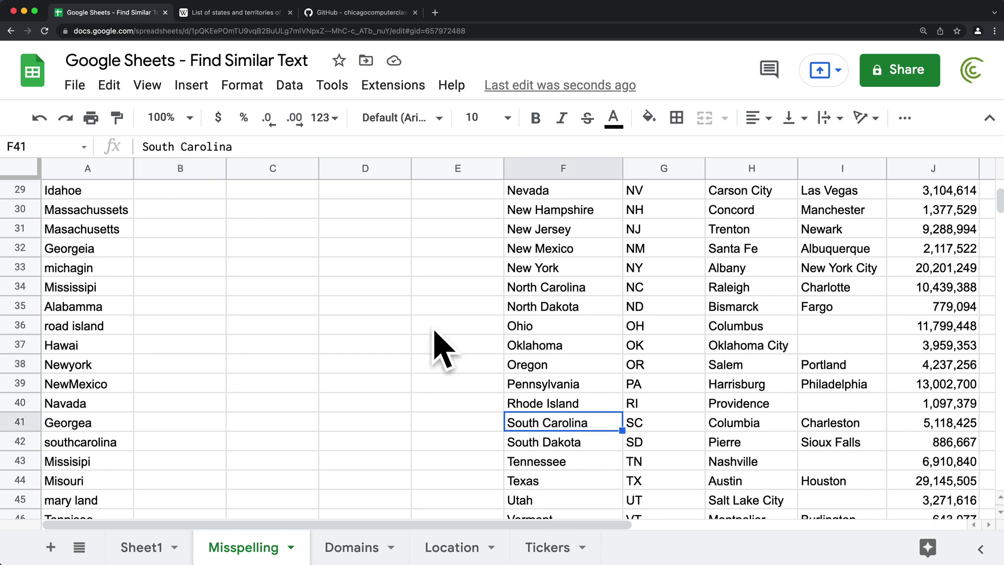
{"action": "scroll", "coordinate": [425, 366], "scroll_direction": "up", "scroll_amount": 12}
{"action": "left_click", "coordinate": [183, 368]}
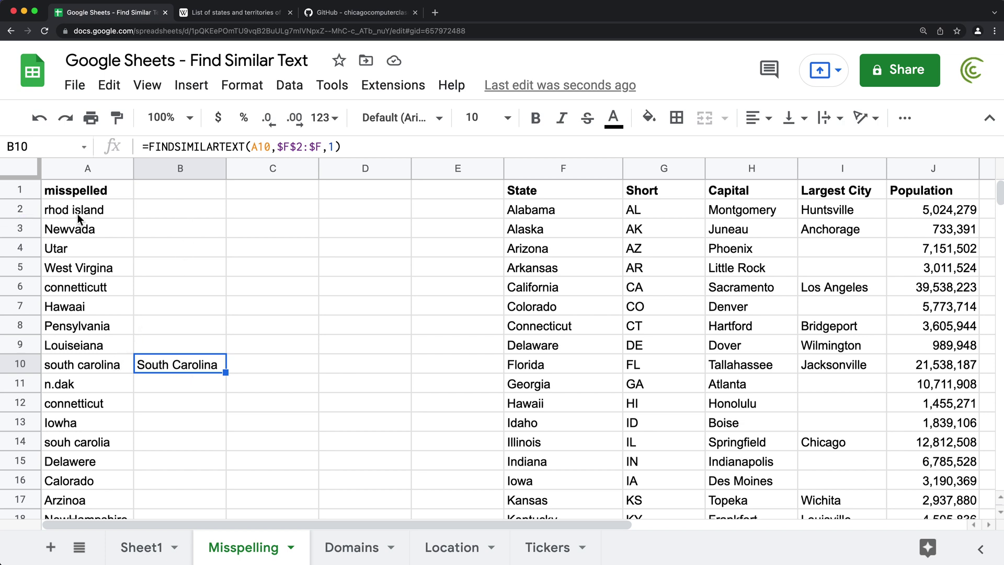
Step: Paste the FINDSIMILARTEXT formula into B2 with its minimum score changed to 0.8
{"action": "left_click_drag", "start_coordinate": [78, 213], "coordinate": [81, 366]}
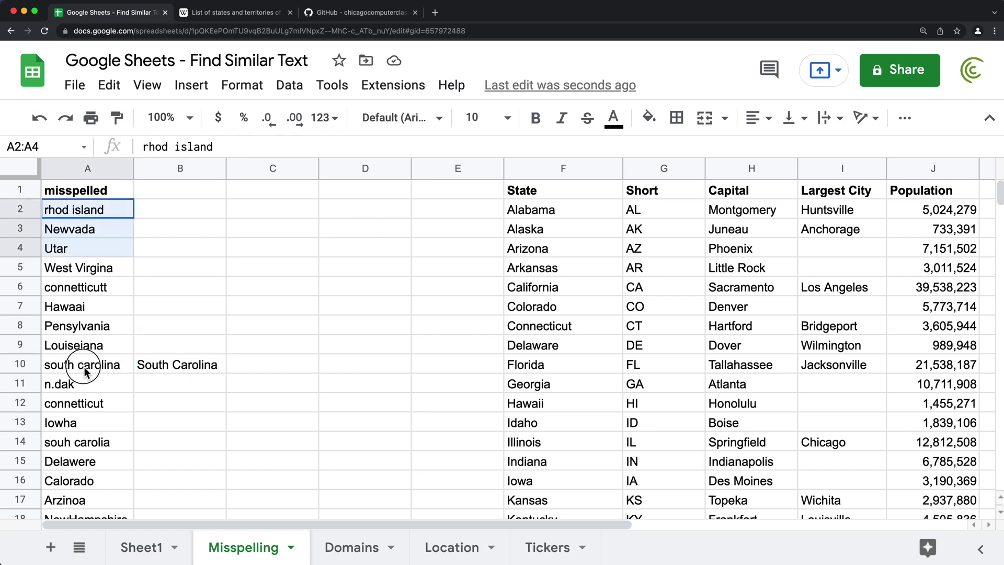
{"action": "double_click", "coordinate": [168, 209]}
{"action": "type", "text": "=FINDSIMILARTEXT(A2,$F$2:$F,1)"}
{"action": "left_click", "coordinate": [324, 208]}
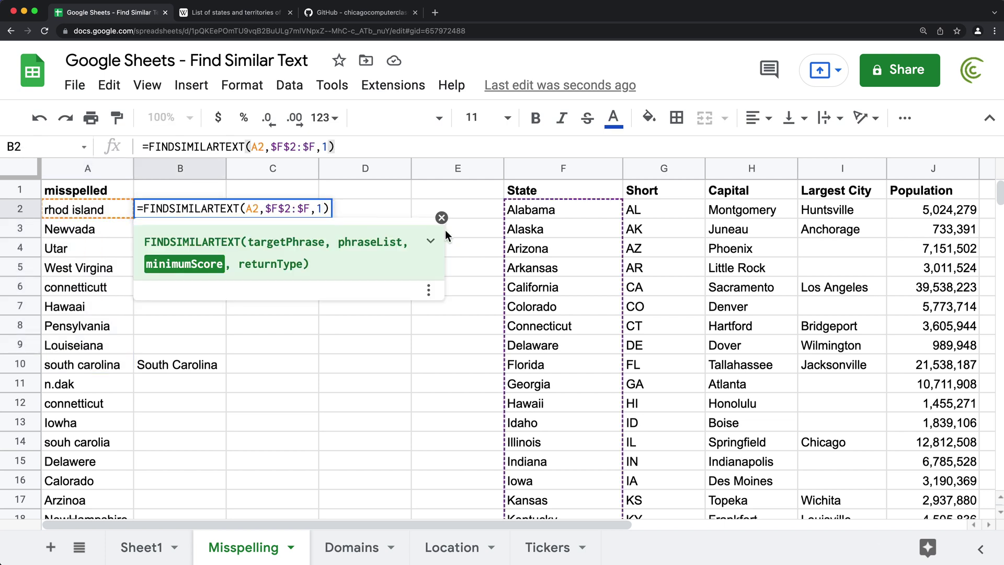
{"action": "key", "text": "BackSpace"}
{"action": "type", "text": "0,"}
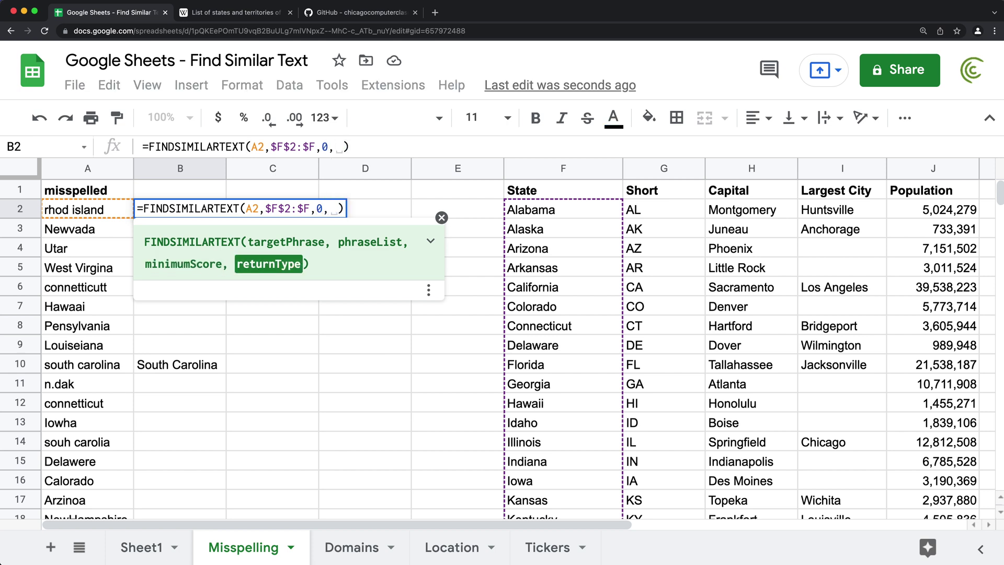
{"action": "key", "text": "BackSpace"}
{"action": "type", "text": ".8"}
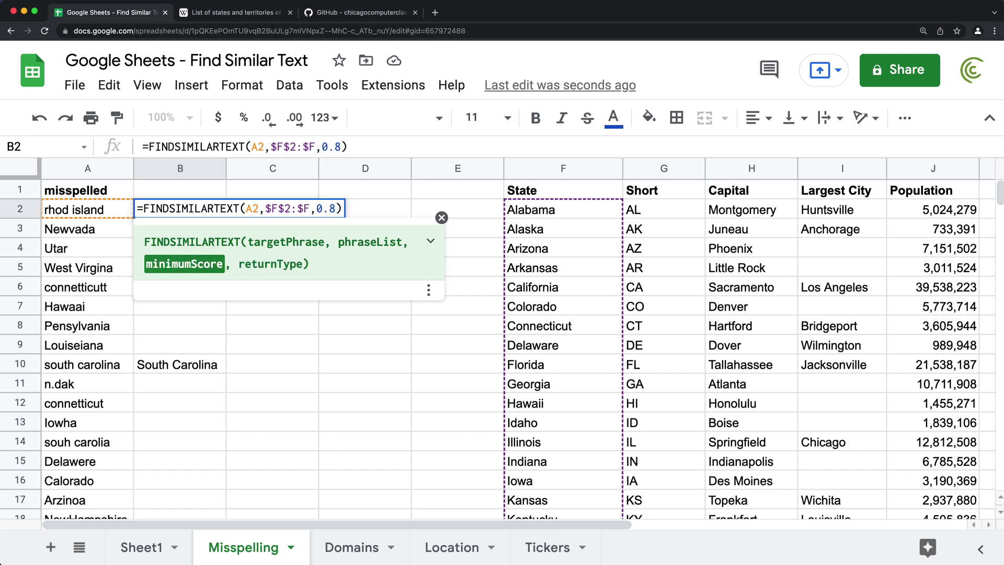
{"action": "key", "text": "Return"}
Step: Fill the 0.8 formula down the whole list and check results like the empty one beside Orgon
{"action": "left_click", "coordinate": [180, 209]}
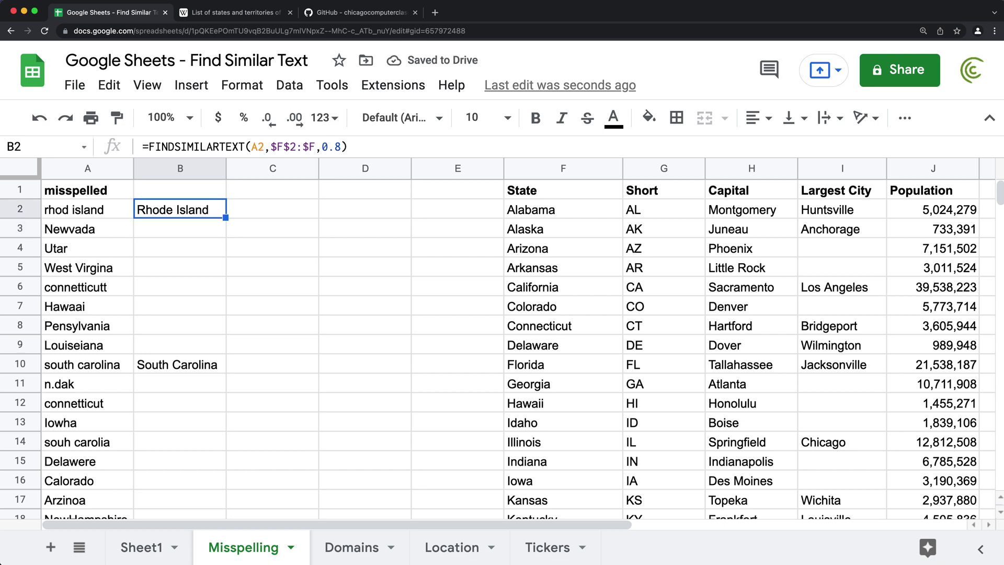
{"action": "double_click", "coordinate": [226, 217]}
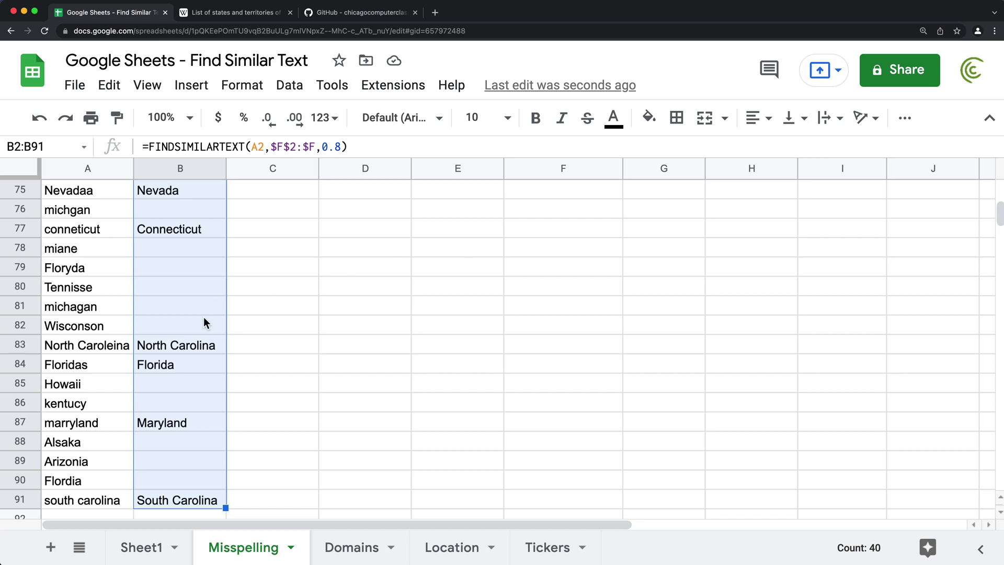
{"action": "scroll", "coordinate": [204, 322], "scroll_direction": "up", "scroll_amount": 6}
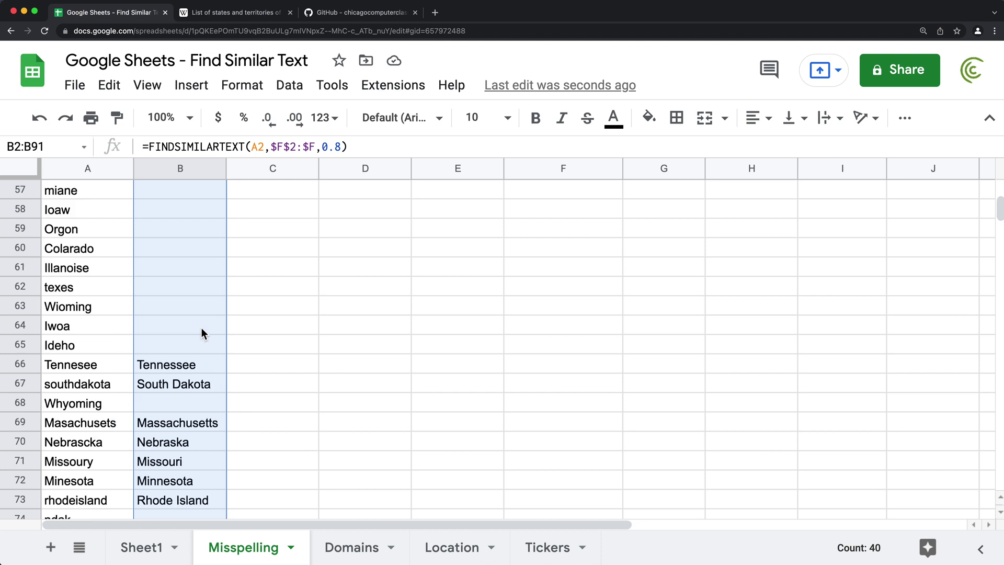
{"action": "scroll", "coordinate": [202, 328], "scroll_direction": "up", "scroll_amount": 1}
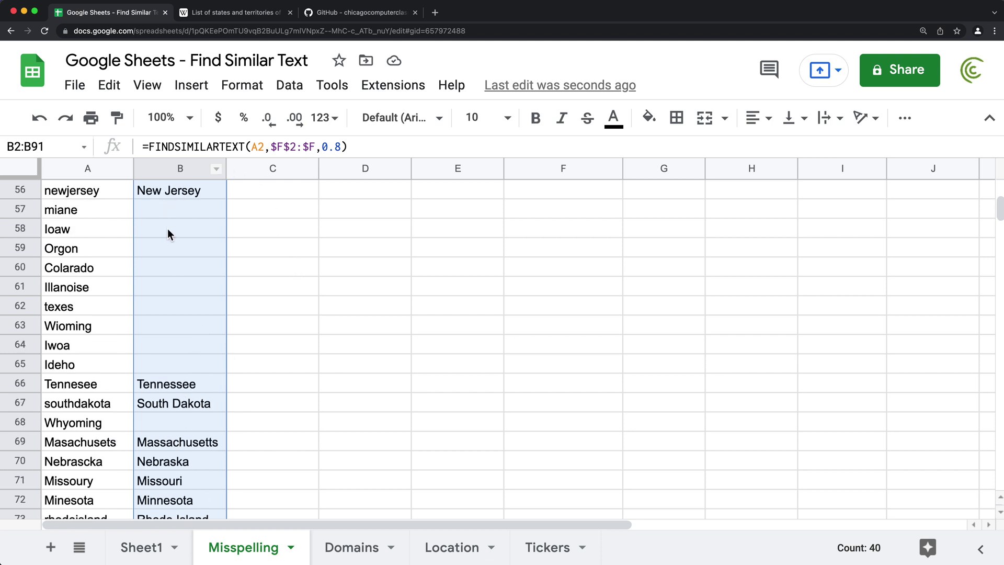
{"action": "left_click", "coordinate": [168, 248]}
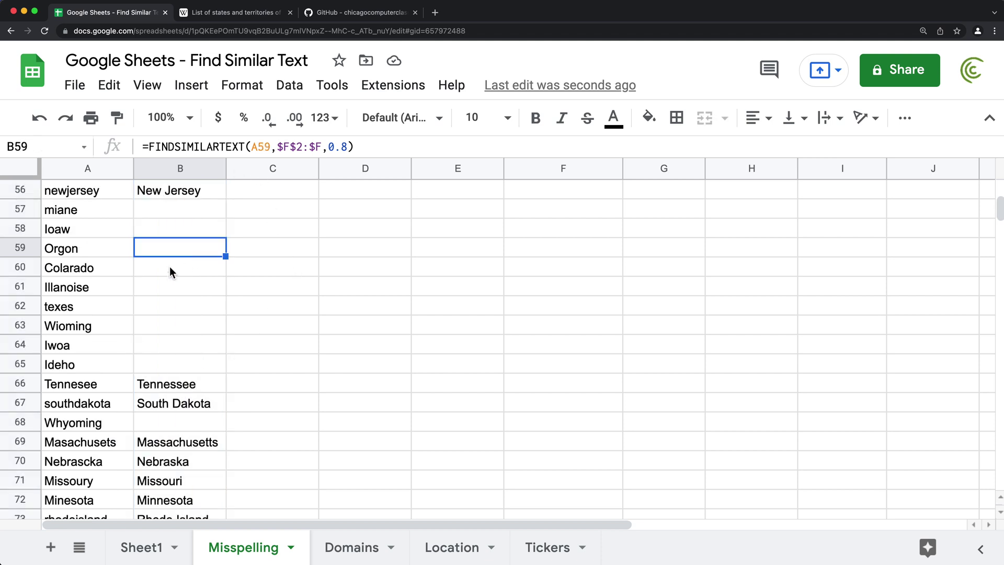
{"action": "scroll", "coordinate": [168, 204], "scroll_direction": "up", "scroll_amount": 5}
{"action": "scroll", "coordinate": [197, 282], "scroll_direction": "up", "scroll_amount": 3}
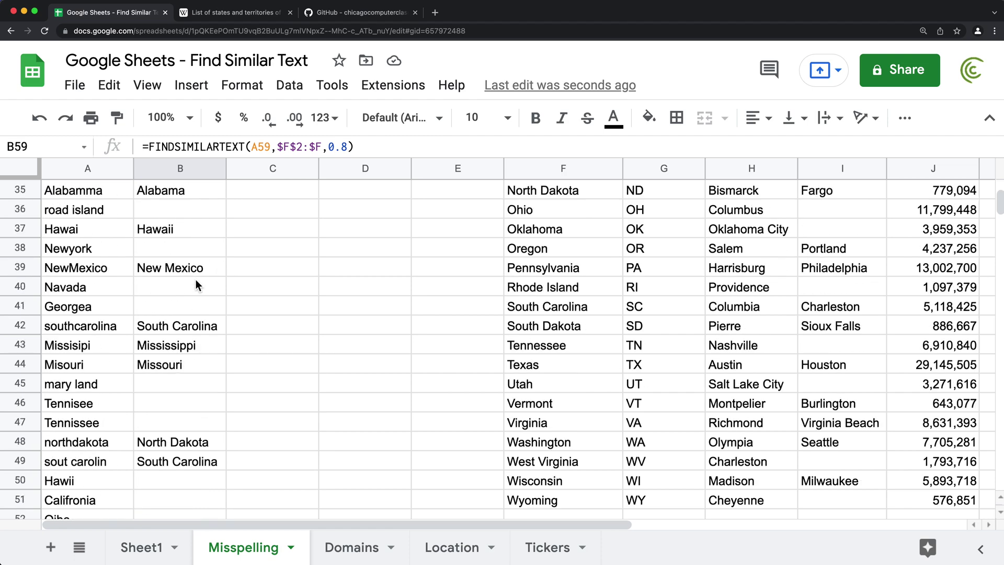
{"action": "scroll", "coordinate": [196, 282], "scroll_direction": "up", "scroll_amount": 4}
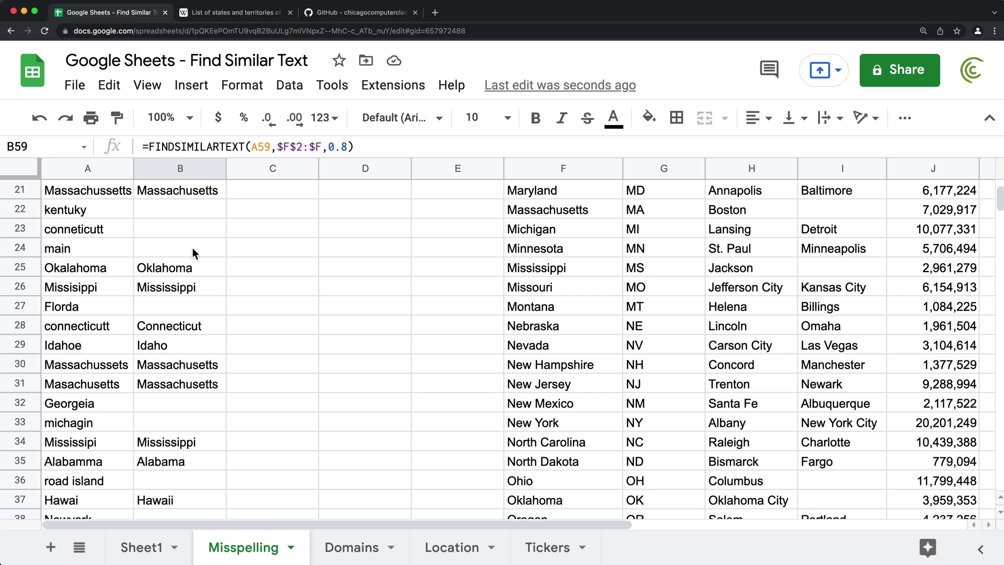
{"action": "scroll", "coordinate": [191, 236], "scroll_direction": "up", "scroll_amount": 7}
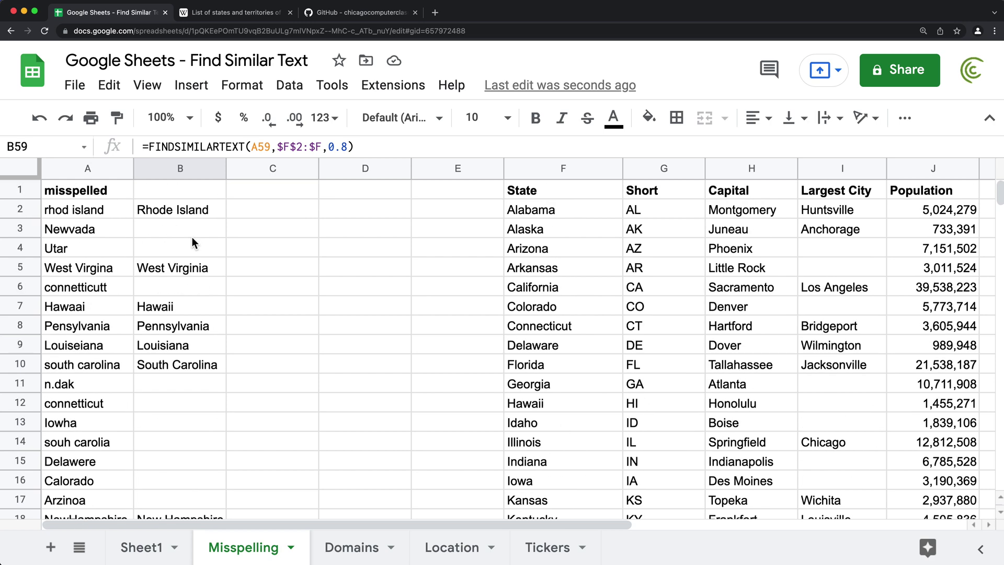
Step: Change B2's minimum score from 0.8 to 0.6
{"action": "left_click", "coordinate": [172, 209]}
{"action": "key", "text": "Return"}
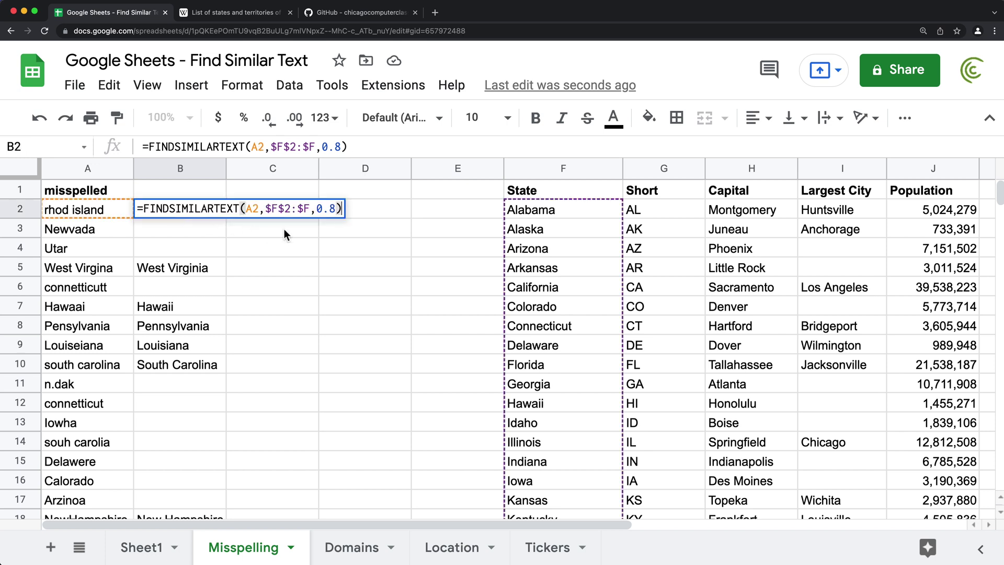
{"action": "left_click", "coordinate": [331, 209]}
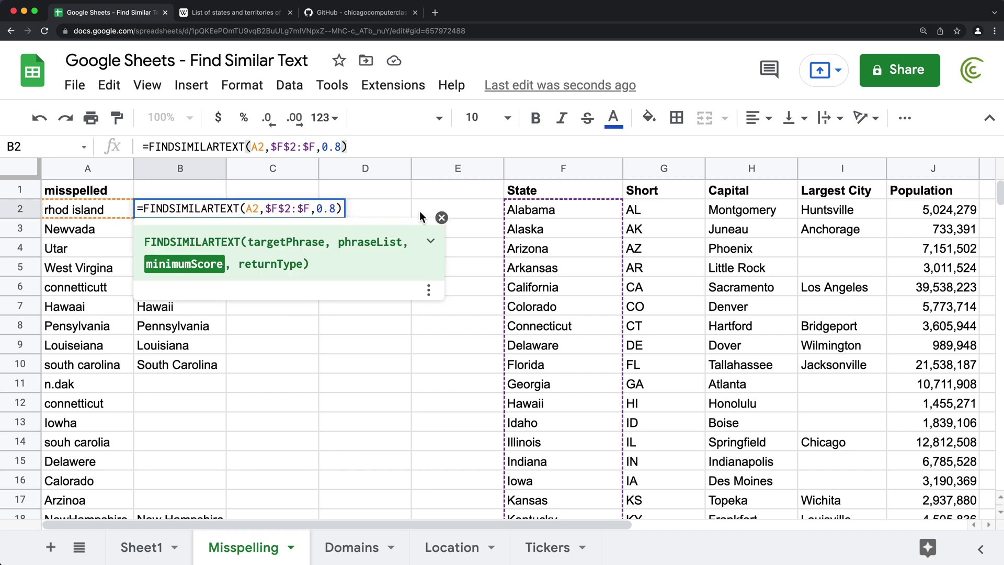
{"action": "key", "text": "BackSpace"}
{"action": "type", "text": "65"}
{"action": "key", "text": "BackSpace"}
{"action": "key", "text": "Return"}
Step: Fill the 0.6 formula down the list and compare the first nine names with their matches
{"action": "key", "text": "Up"}
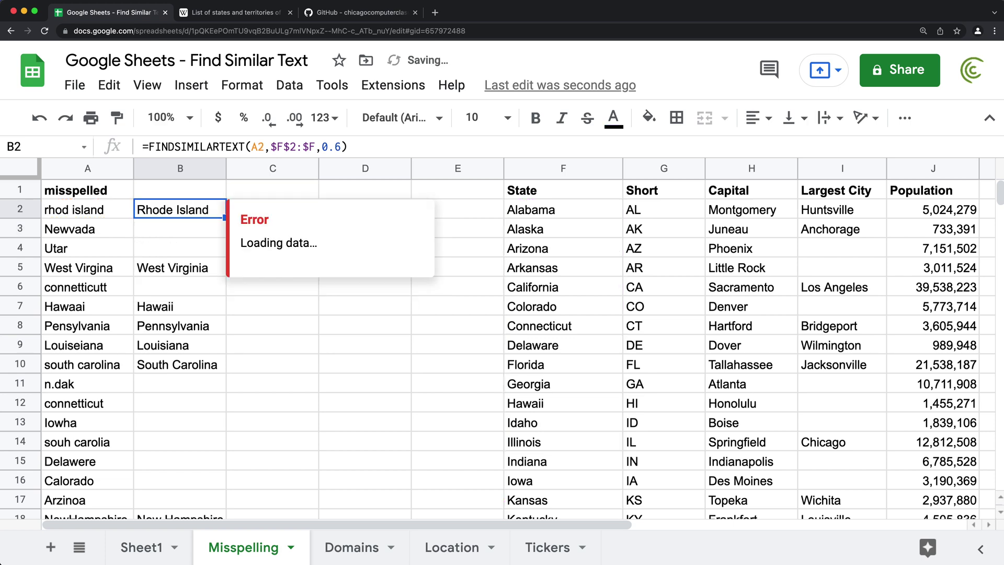
{"action": "key", "text": "super+shift+Down"}
{"action": "key", "text": "super+d"}
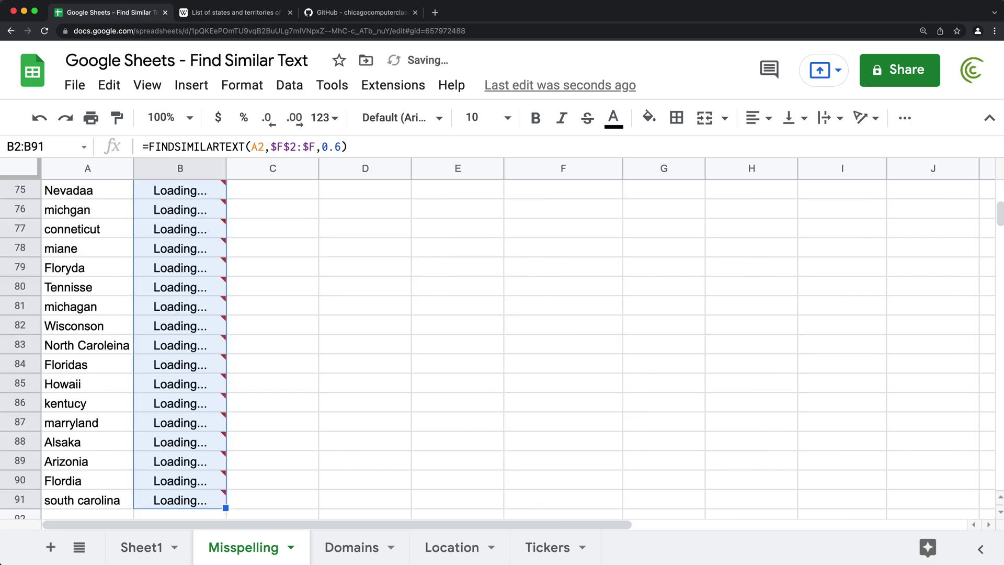
{"action": "key", "text": "super+Up"}
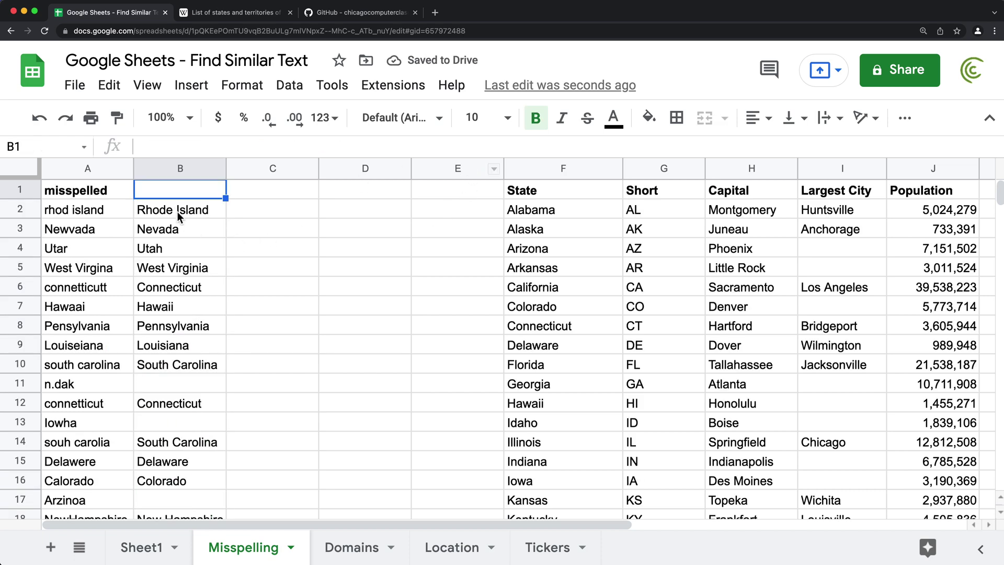
{"action": "left_click_drag", "start_coordinate": [76, 208], "coordinate": [84, 365]}
{"action": "left_click_drag", "start_coordinate": [189, 208], "coordinate": [201, 365]}
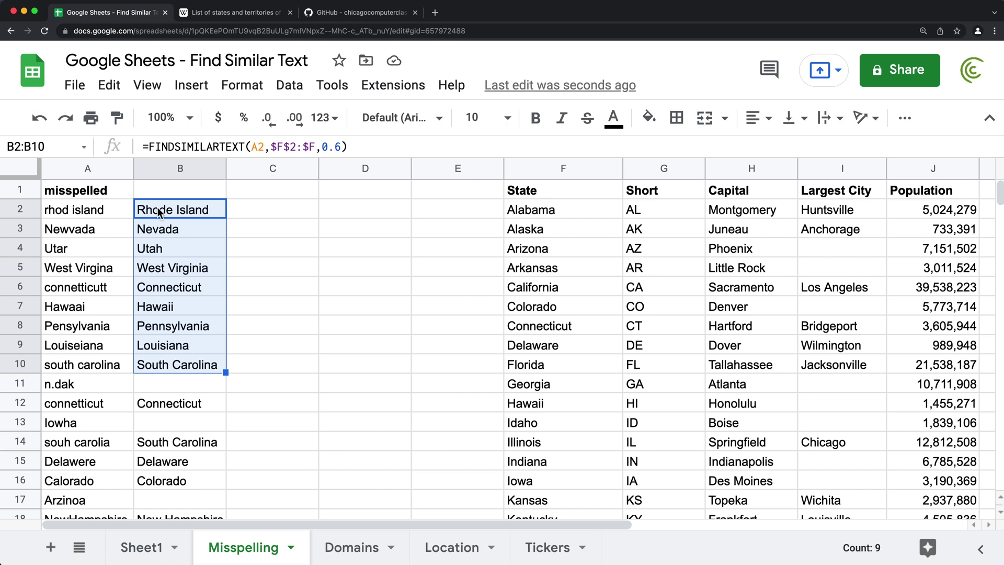
{"action": "left_click", "coordinate": [190, 206]}
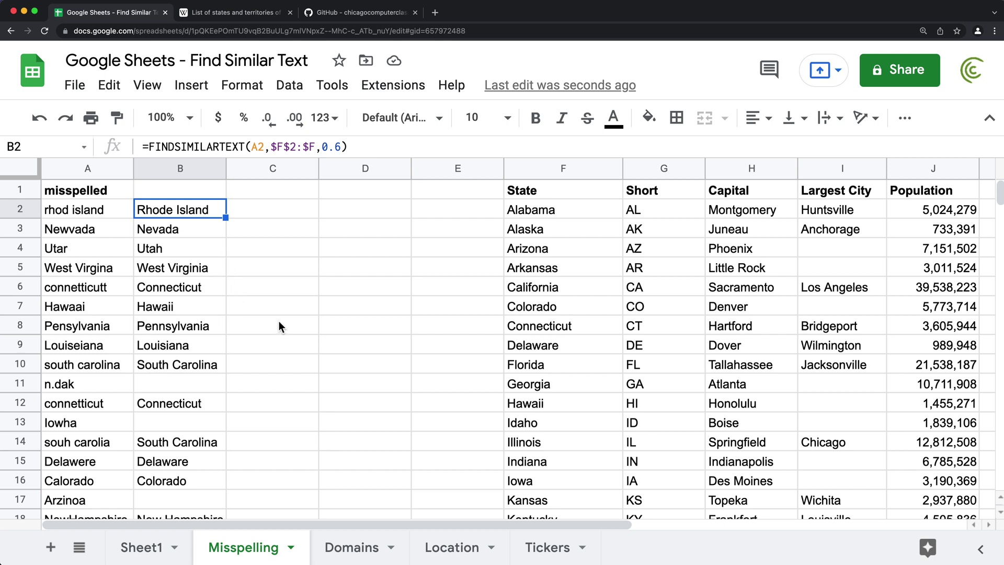
{"action": "left_click", "coordinate": [76, 385]}
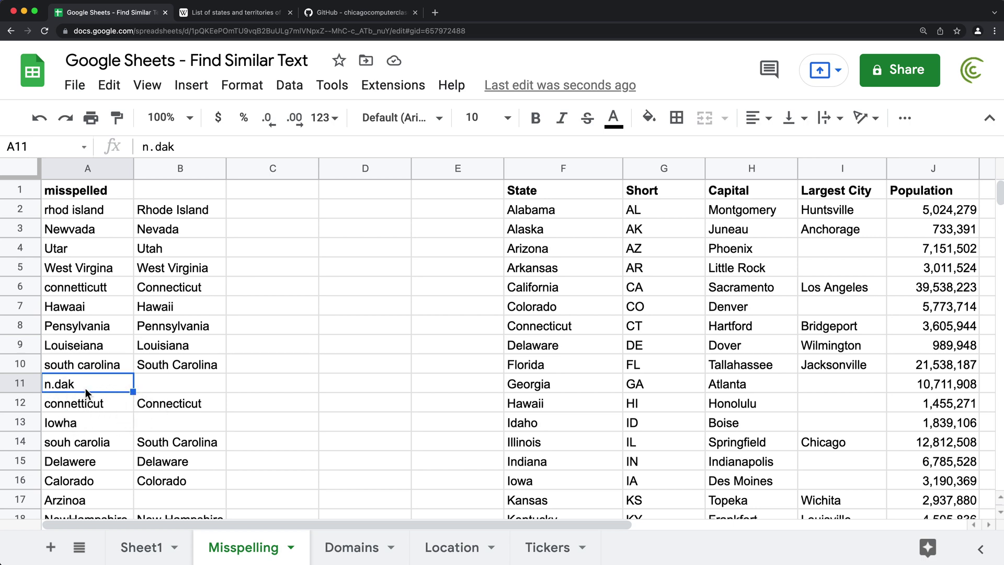
{"action": "scroll", "coordinate": [503, 411], "scroll_direction": "down", "scroll_amount": 5}
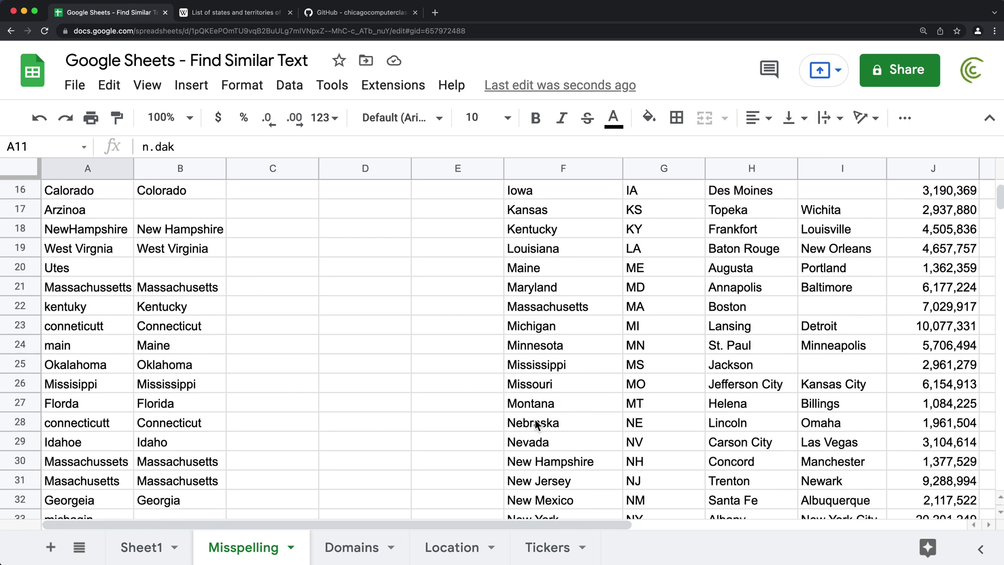
{"action": "scroll", "coordinate": [592, 446], "scroll_direction": "down", "scroll_amount": 2}
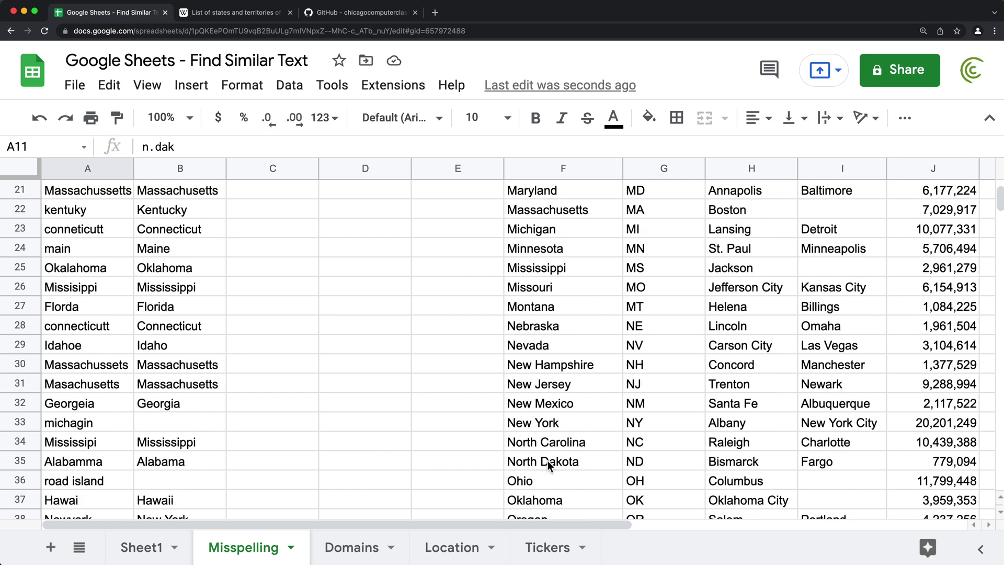
{"action": "left_click", "coordinate": [573, 462]}
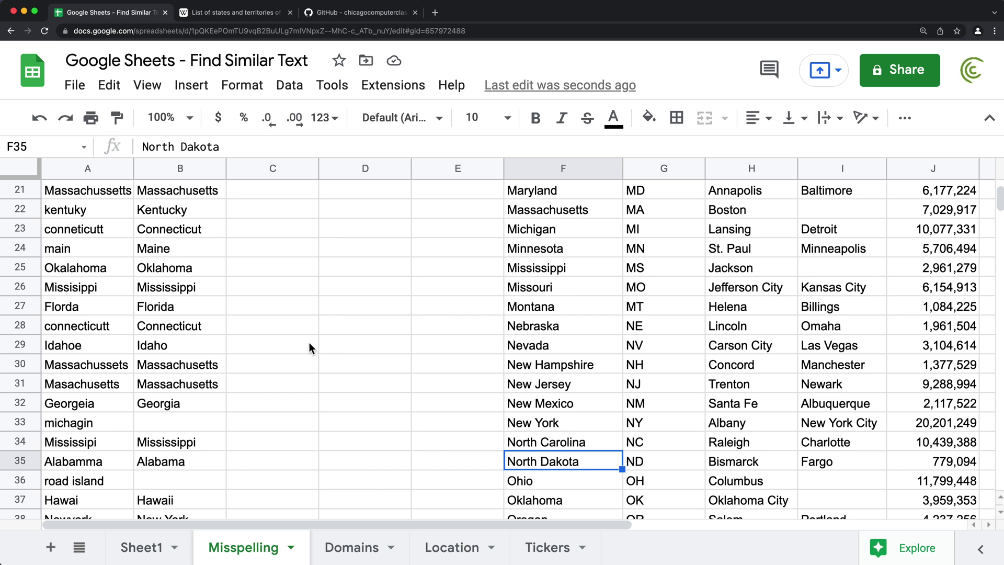
{"action": "scroll", "coordinate": [168, 292], "scroll_direction": "up", "scroll_amount": 7}
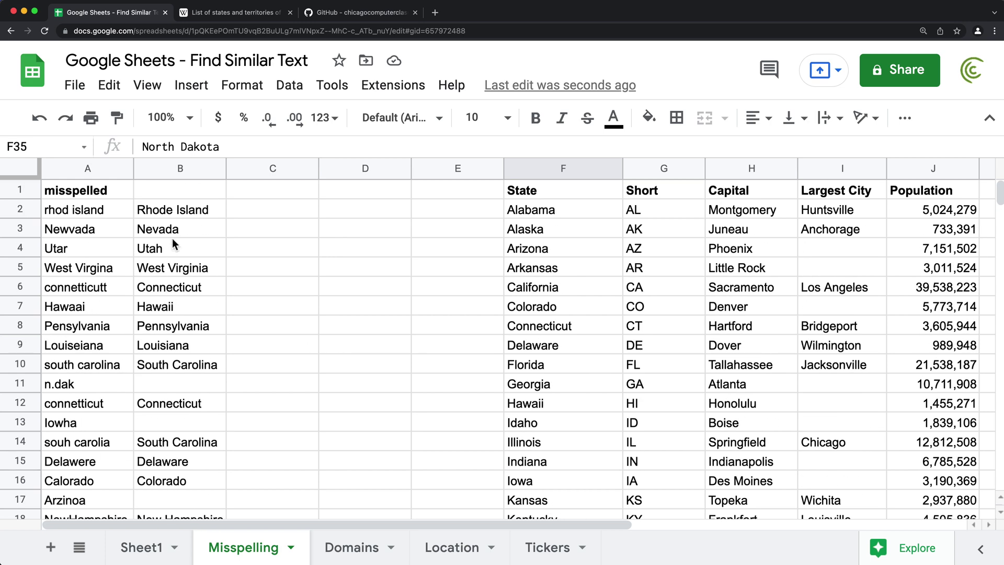
Step: Change B2's minimum score from 0.6 to 0.4
{"action": "double_click", "coordinate": [175, 210]}
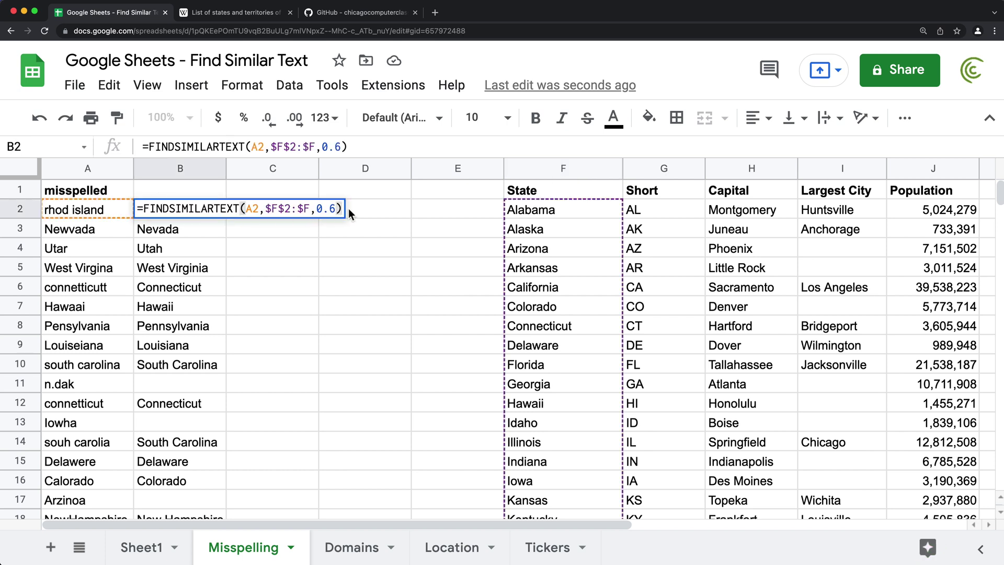
{"action": "left_click", "coordinate": [338, 209]}
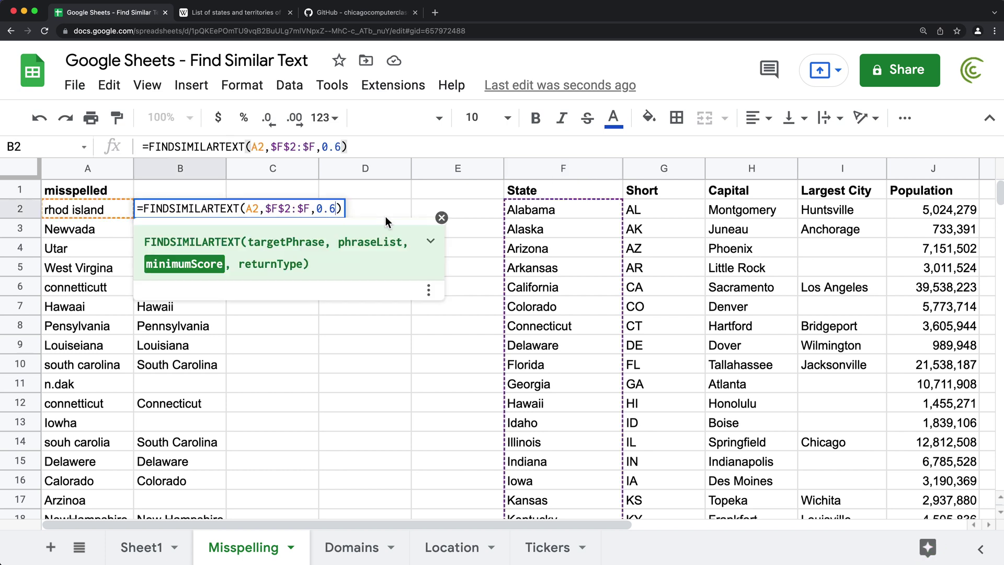
{"action": "key", "text": "BackSpace"}
{"action": "type", "text": "4"}
{"action": "key", "text": "Return"}
Step: Fill the 0.4 formula down through B91 and review results, including unmatched ndak in A74
{"action": "left_click", "coordinate": [180, 210]}
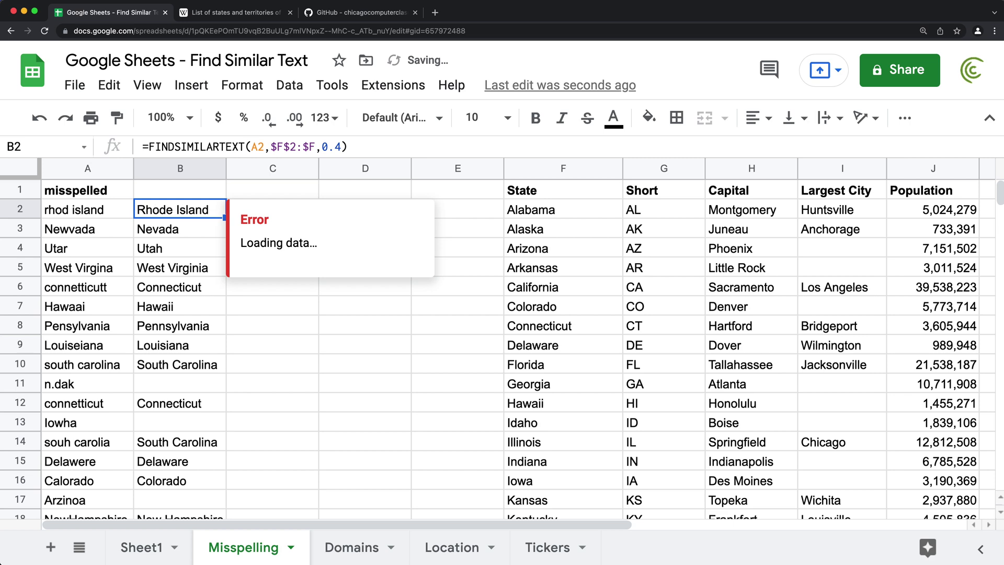
{"action": "key", "text": "ctrl+shift+Down"}
{"action": "key", "text": "ctrl+d"}
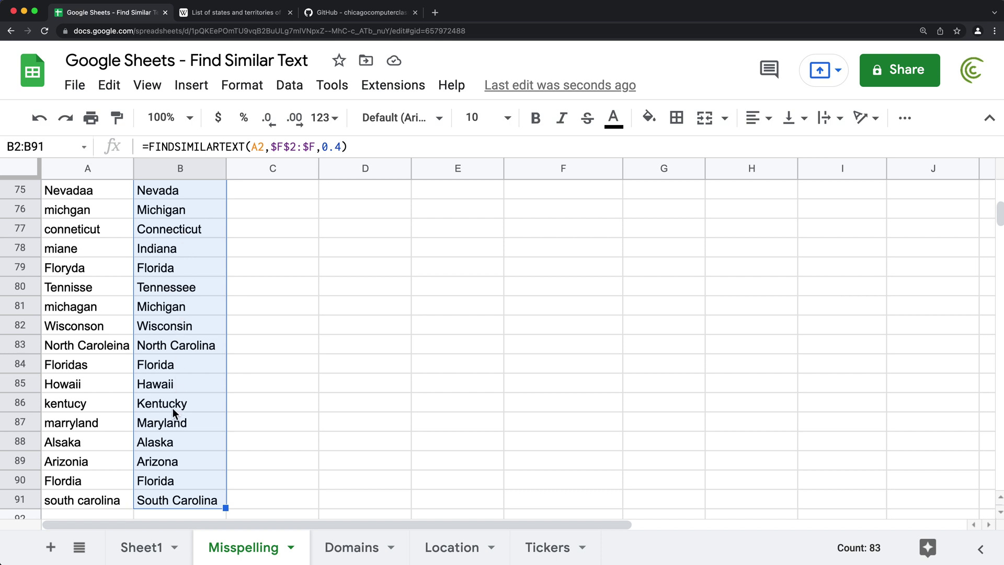
{"action": "scroll", "coordinate": [173, 366], "scroll_direction": "up", "scroll_amount": 3}
{"action": "left_click", "coordinate": [87, 231]}
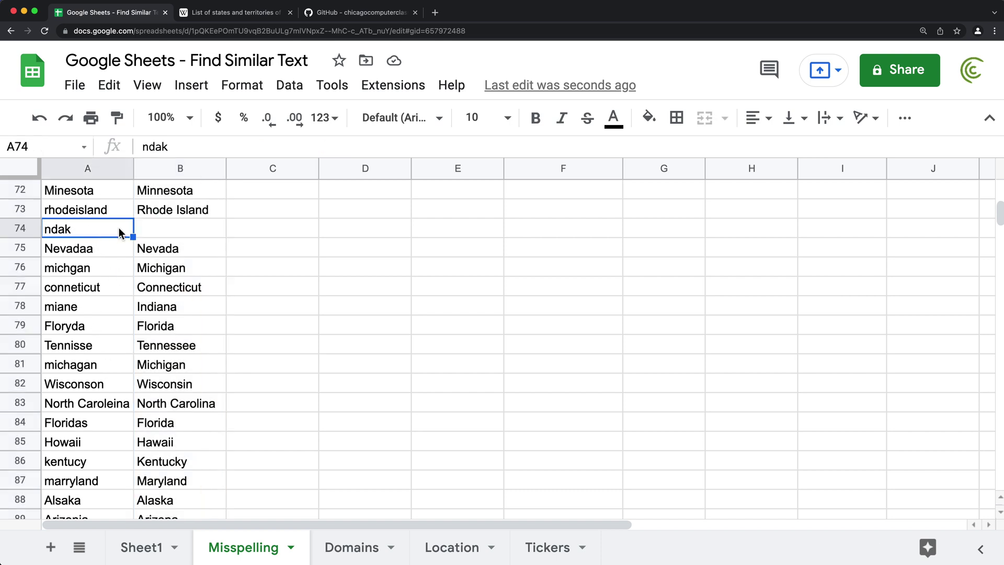
{"action": "scroll", "coordinate": [159, 244], "scroll_direction": "up", "scroll_amount": 2}
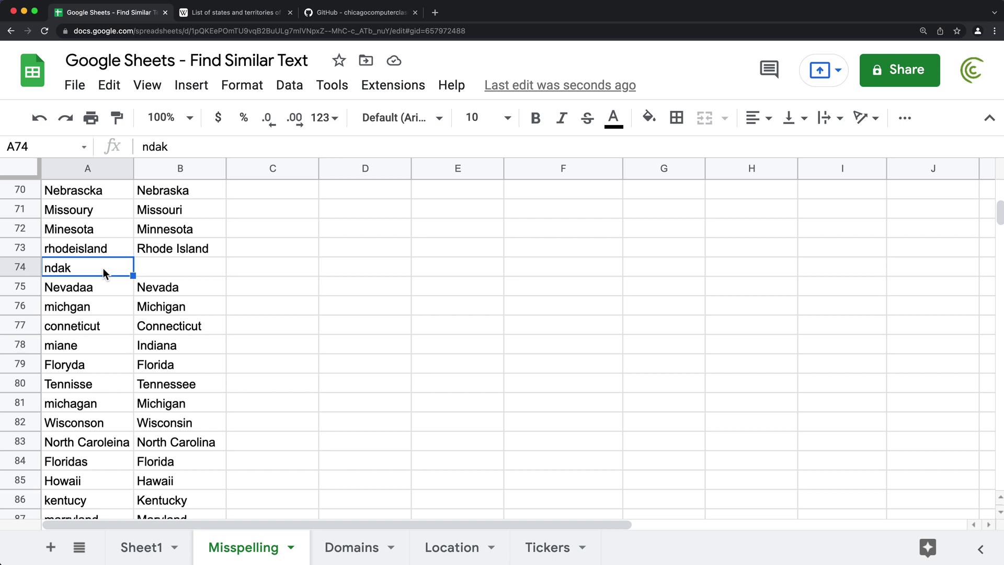
{"action": "scroll", "coordinate": [115, 293], "scroll_direction": "up", "scroll_amount": 4}
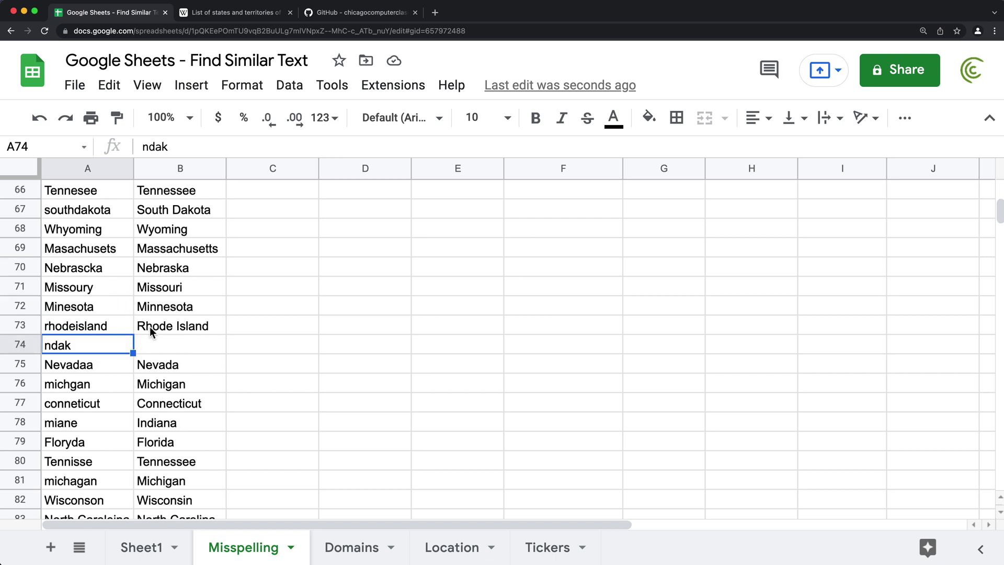
{"action": "scroll", "coordinate": [177, 355], "scroll_direction": "up", "scroll_amount": 4}
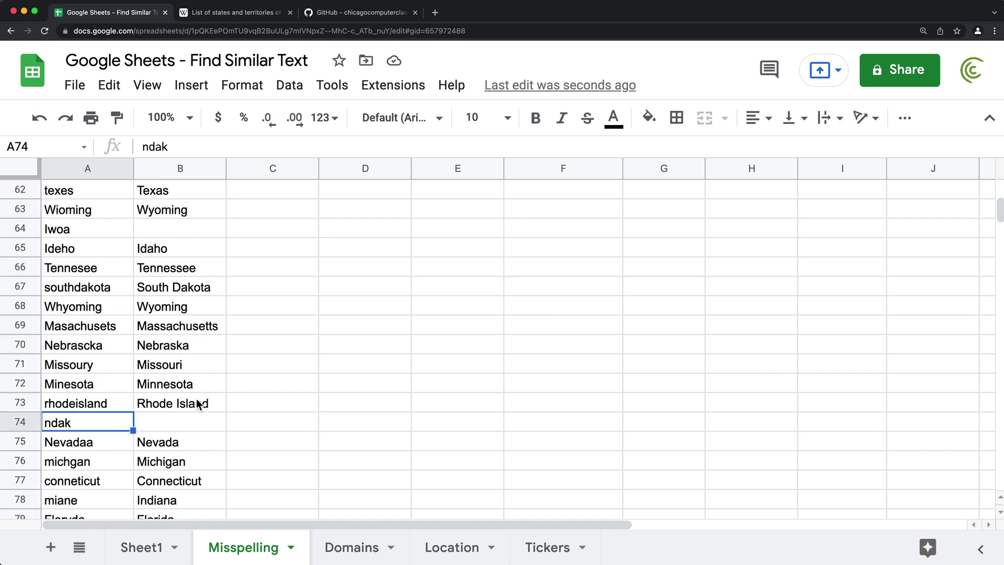
{"action": "scroll", "coordinate": [197, 404], "scroll_direction": "up", "scroll_amount": 8}
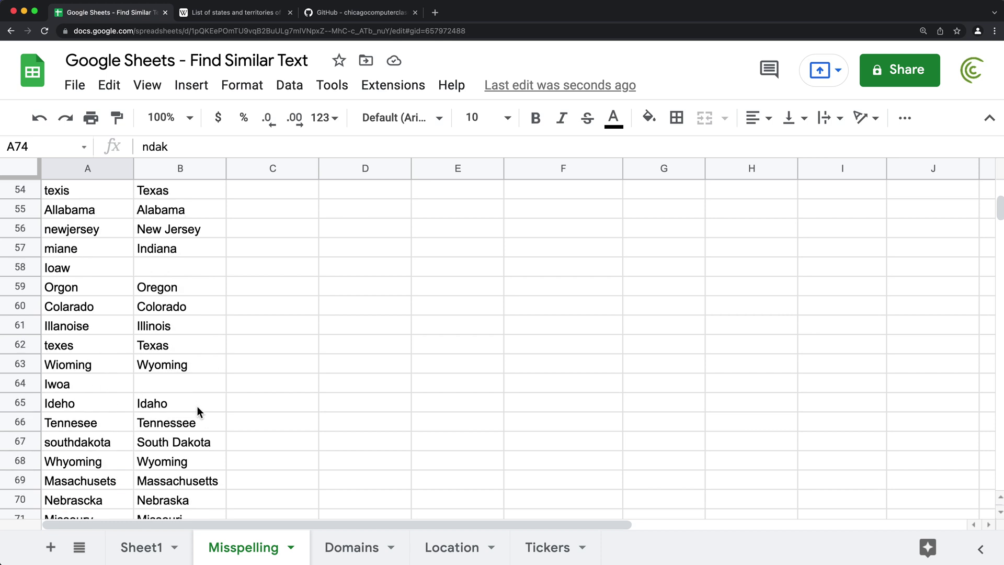
{"action": "scroll", "coordinate": [198, 408], "scroll_direction": "up", "scroll_amount": 2}
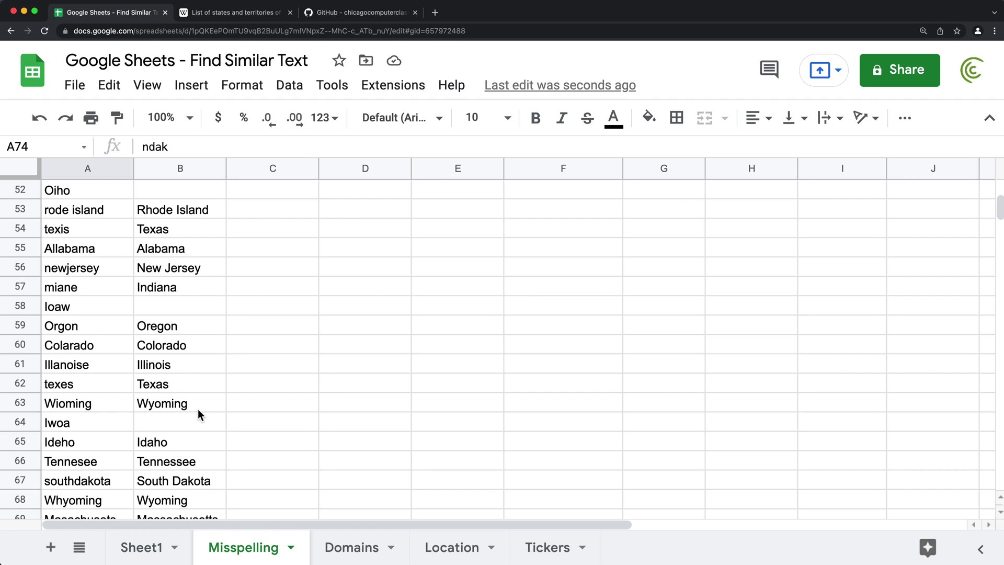
{"action": "scroll", "coordinate": [199, 410], "scroll_direction": "up", "scroll_amount": 10}
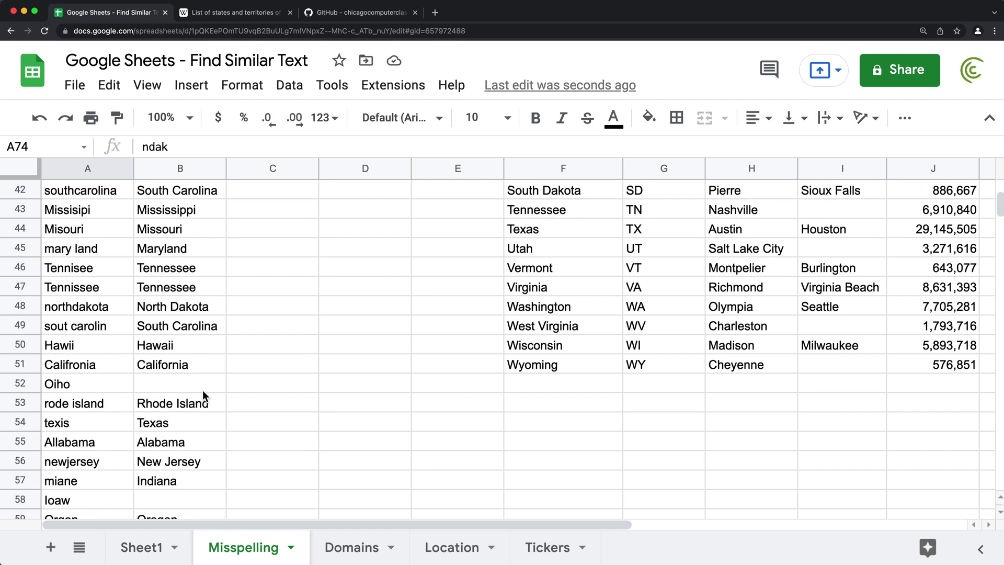
{"action": "scroll", "coordinate": [203, 390], "scroll_direction": "up", "scroll_amount": 20}
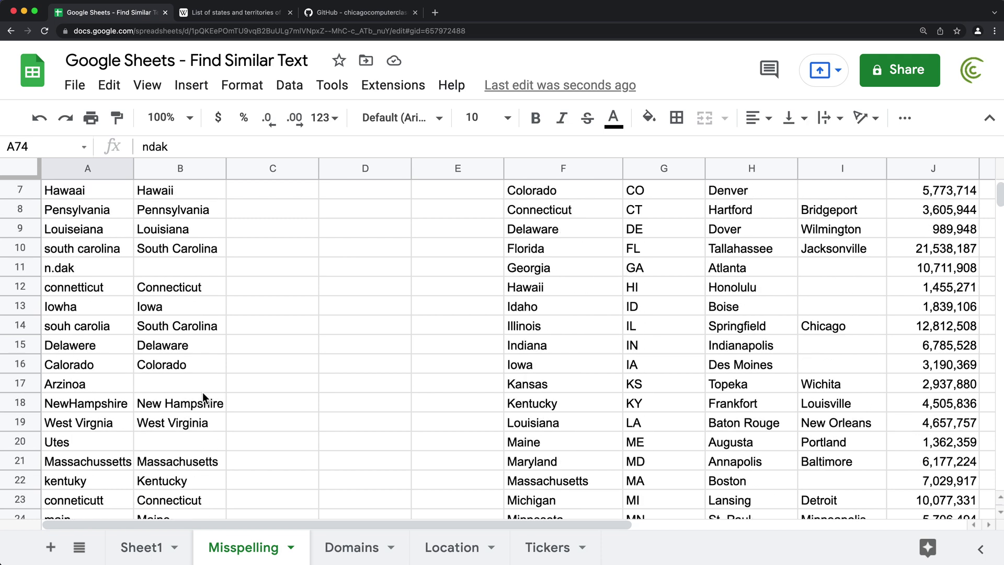
{"action": "scroll", "coordinate": [202, 397], "scroll_direction": "up", "scroll_amount": 6}
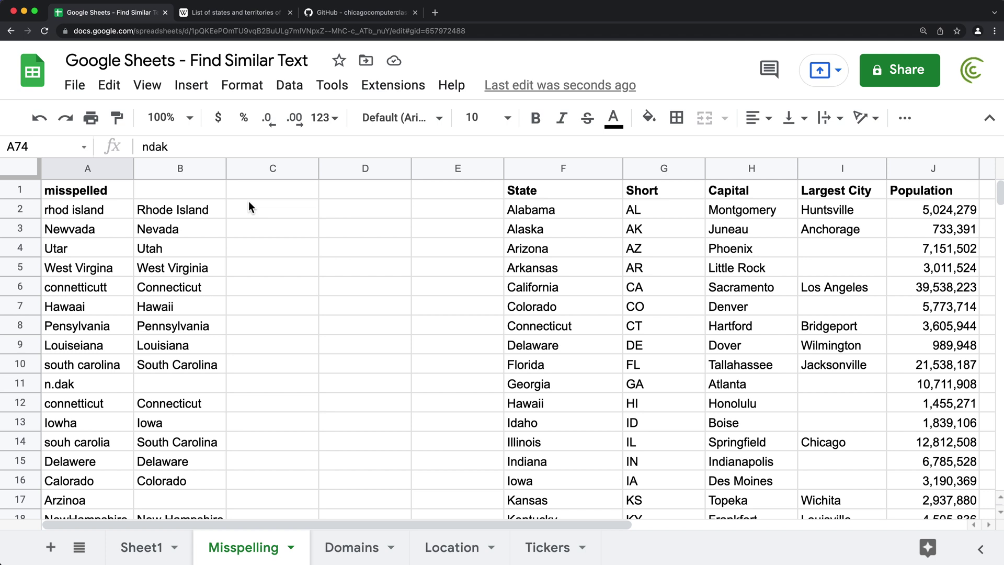
Step: Change B2's threshold from 0.4 to 0.2 and fill it down through B91
{"action": "left_click", "coordinate": [166, 212]}
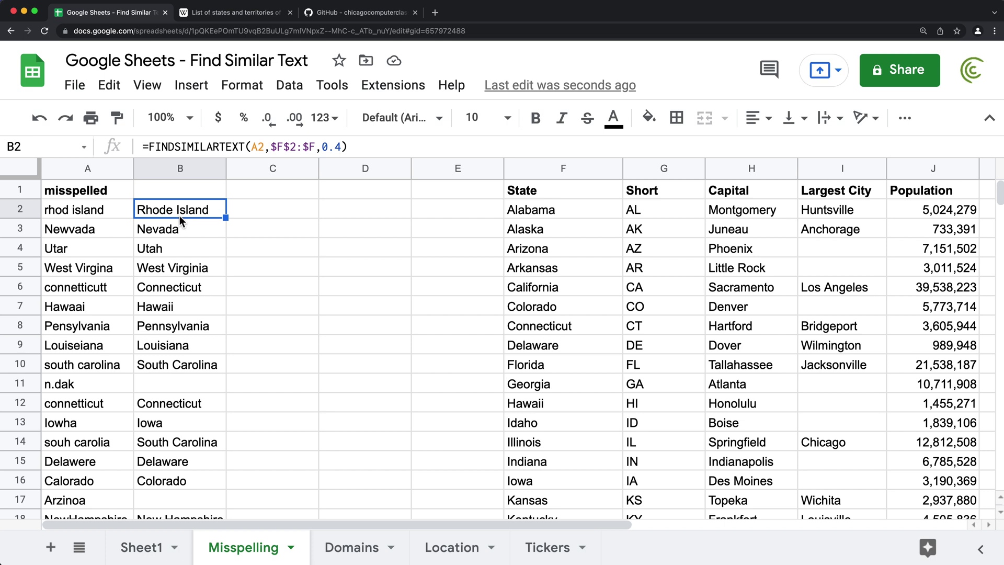
{"action": "double_click", "coordinate": [180, 215]}
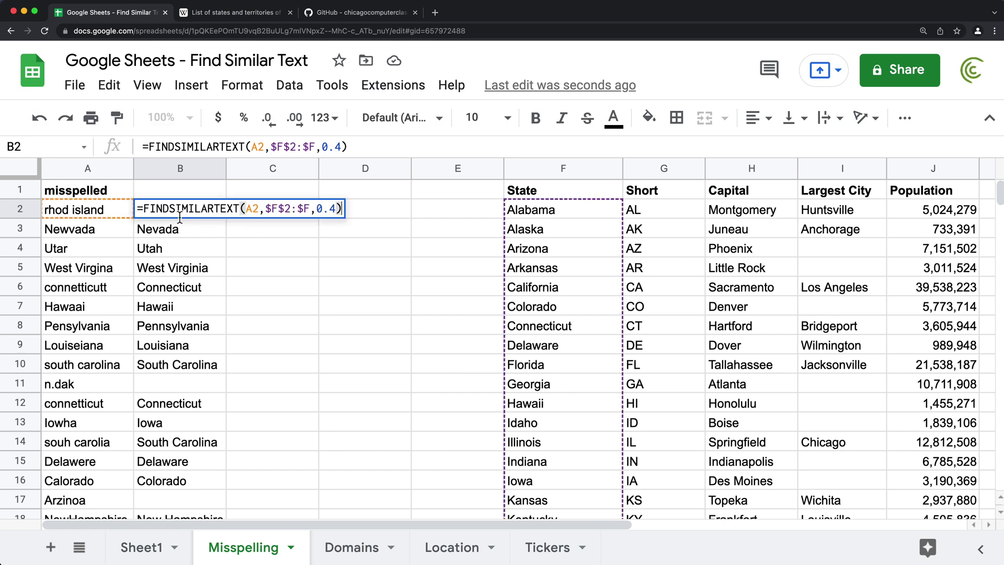
{"action": "left_click", "coordinate": [337, 209]}
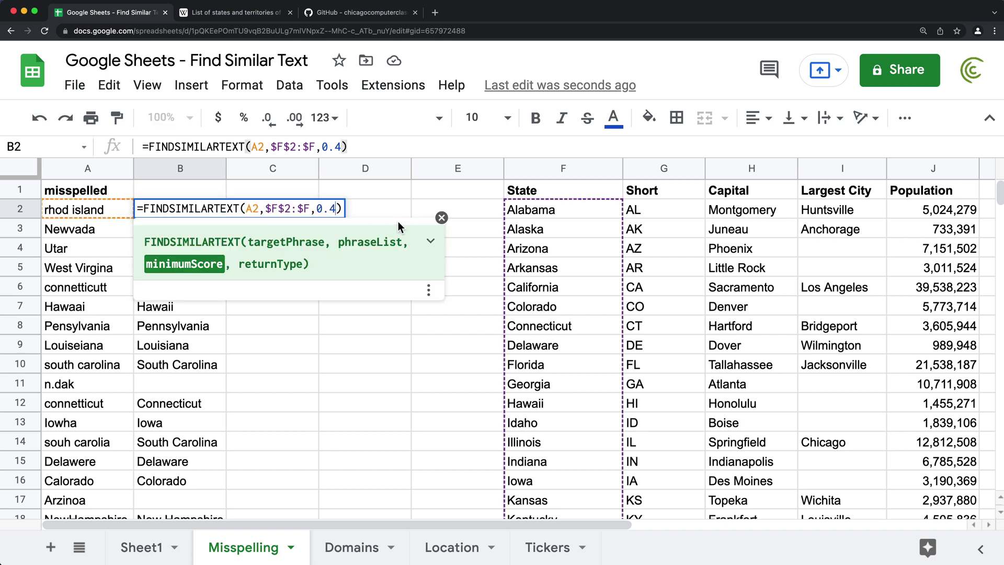
{"action": "key", "text": "BackSpace"}
{"action": "type", "text": "2"}
{"action": "key", "text": "Return"}
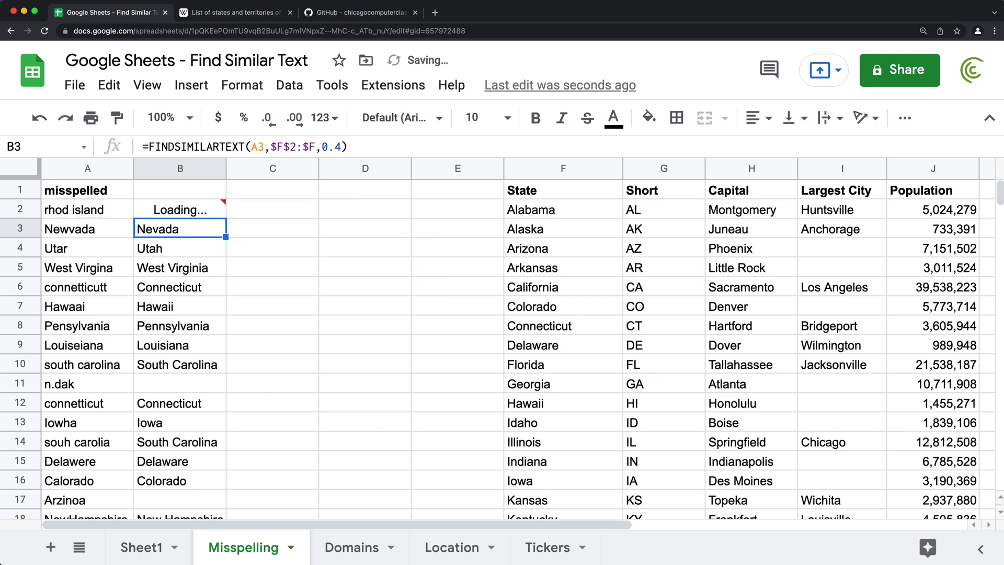
{"action": "left_click", "coordinate": [198, 211]}
{"action": "key", "text": "ctrl+shift+Down"}
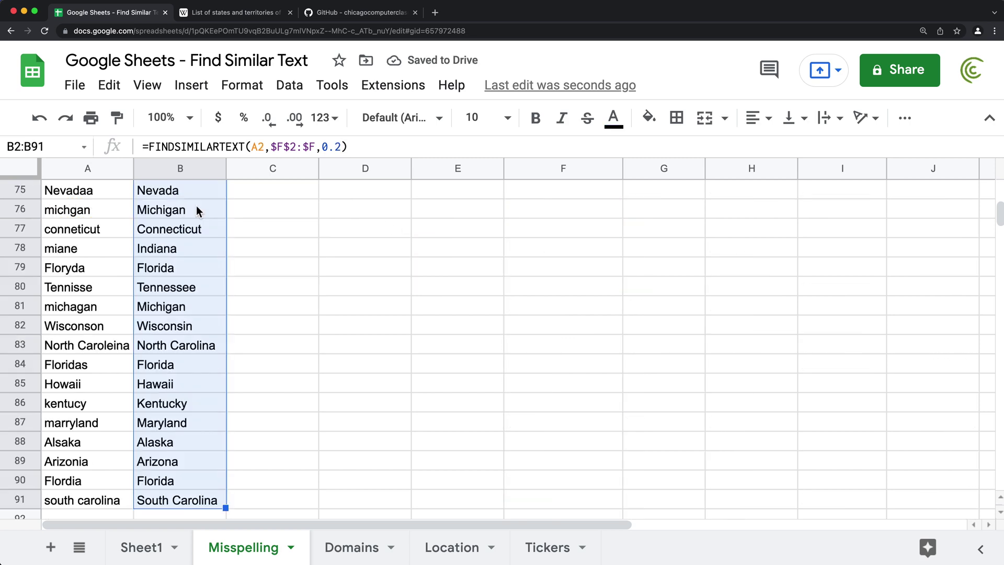
{"action": "key", "text": "ctrl+d"}
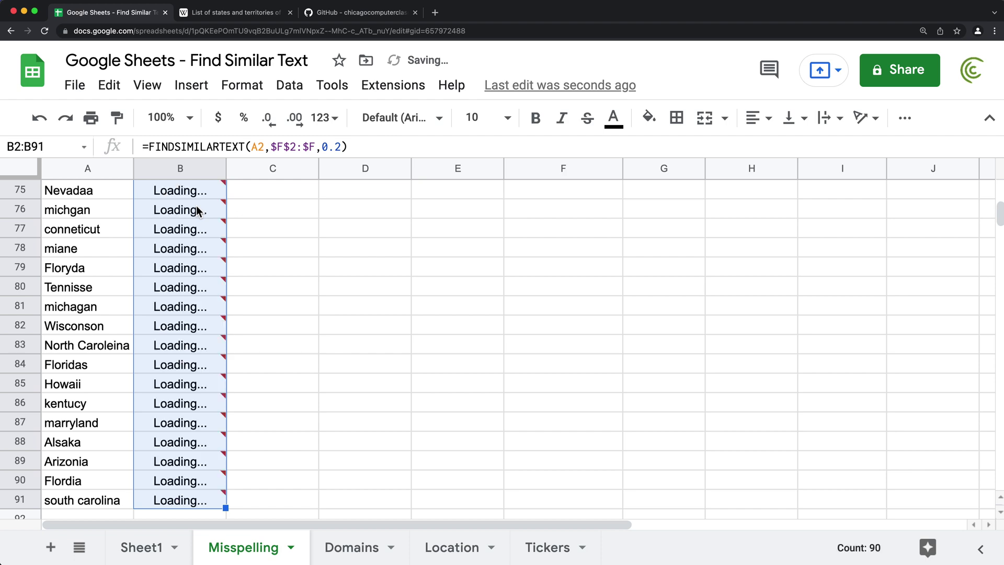
{"action": "key", "text": "Up"}
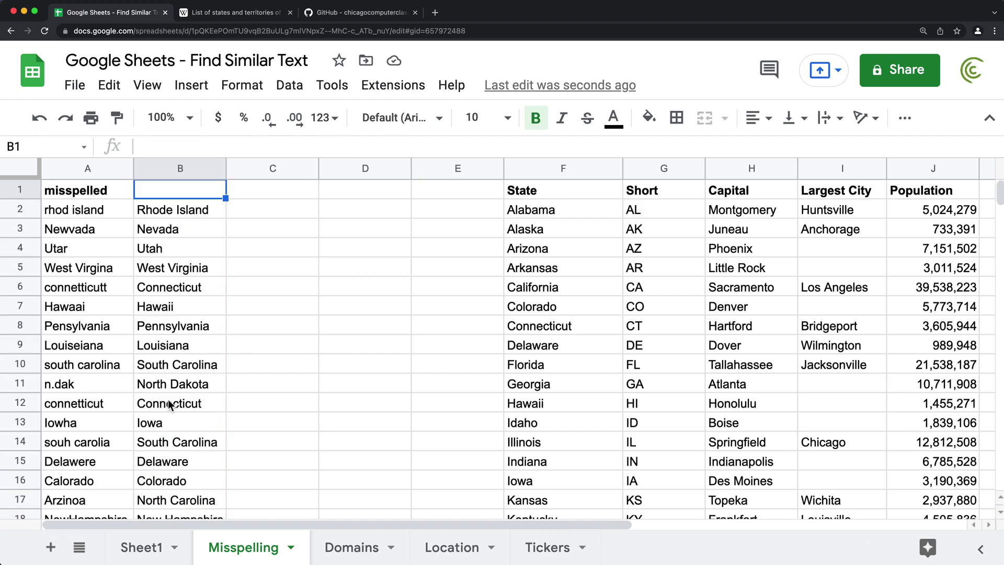
{"action": "left_click_drag", "start_coordinate": [92, 384], "coordinate": [192, 390]}
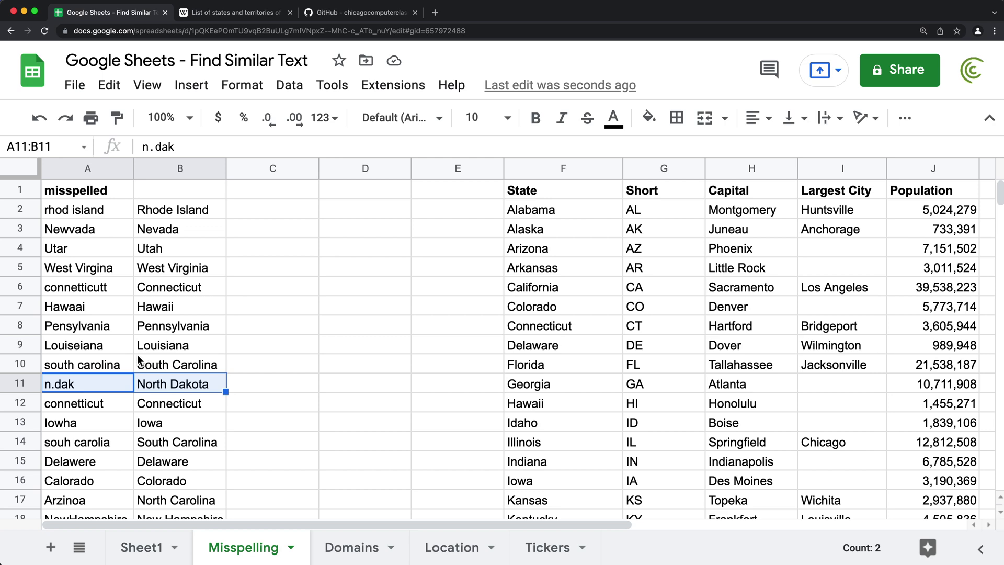
{"action": "scroll", "coordinate": [133, 387], "scroll_direction": "down", "scroll_amount": 3}
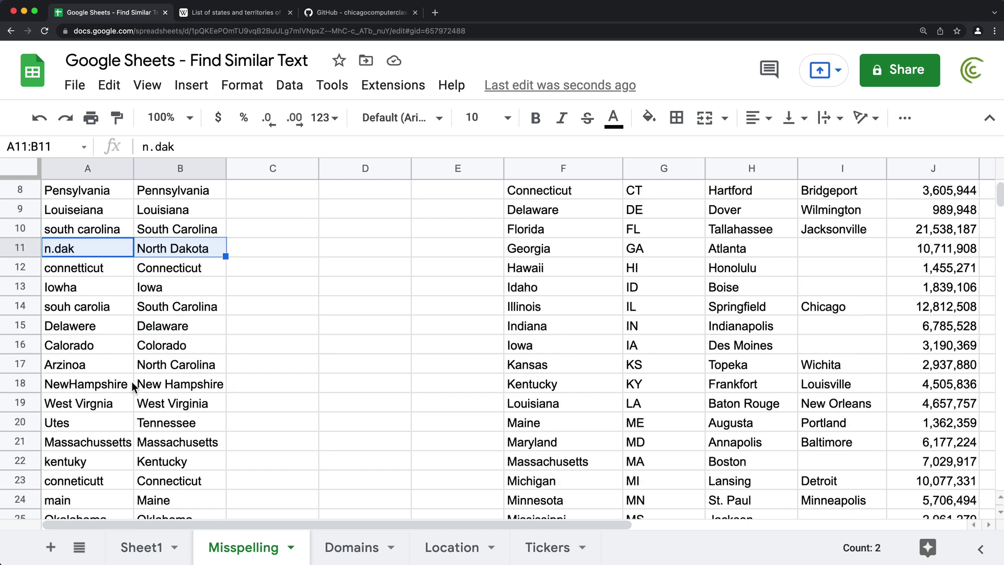
{"action": "left_click_drag", "start_coordinate": [48, 365], "coordinate": [208, 365]}
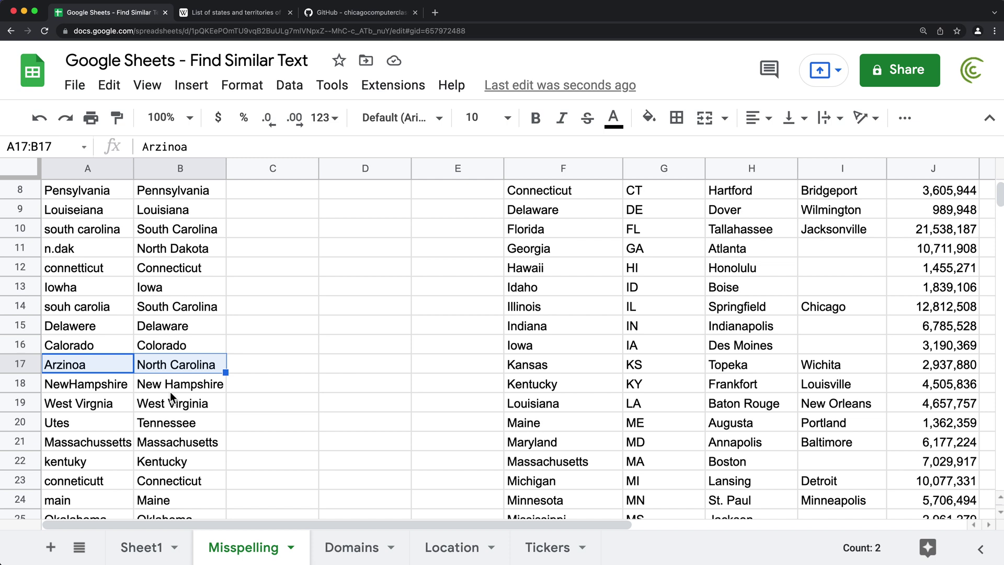
{"action": "scroll", "coordinate": [171, 391], "scroll_direction": "down", "scroll_amount": 1}
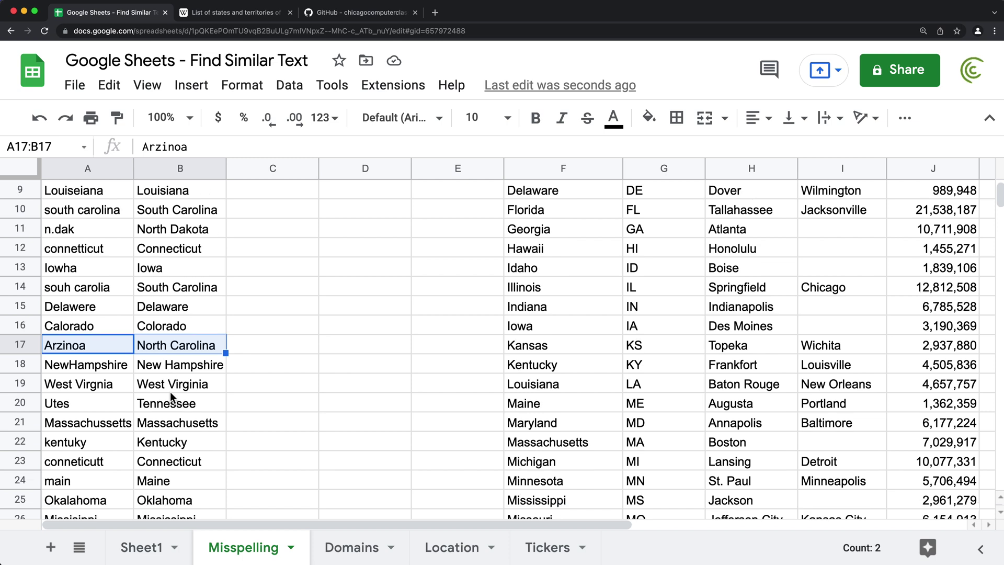
{"action": "scroll", "coordinate": [170, 396], "scroll_direction": "down", "scroll_amount": 1}
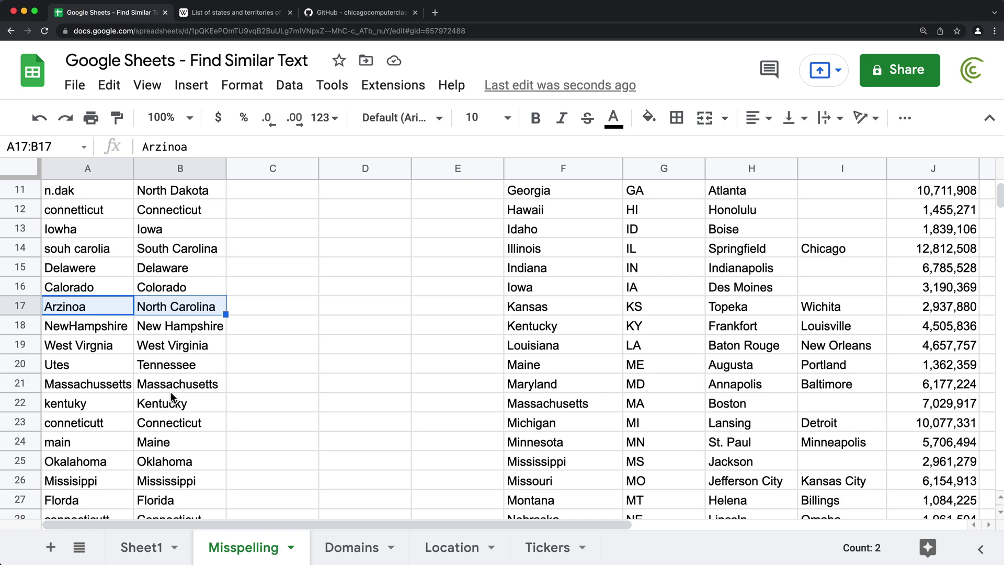
{"action": "scroll", "coordinate": [170, 391], "scroll_direction": "up", "scroll_amount": 5}
{"action": "left_click", "coordinate": [198, 205]}
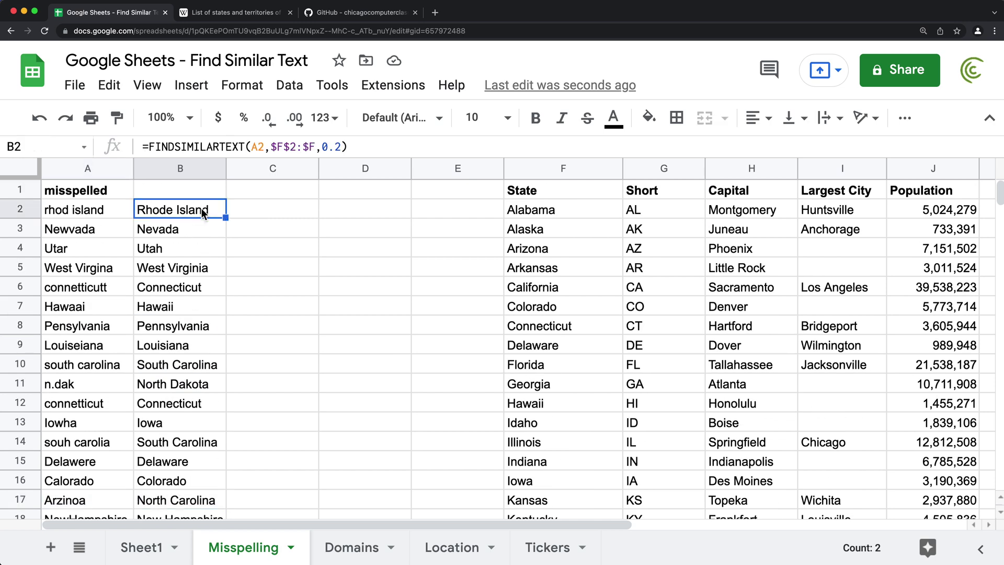
{"action": "key", "text": "Return"}
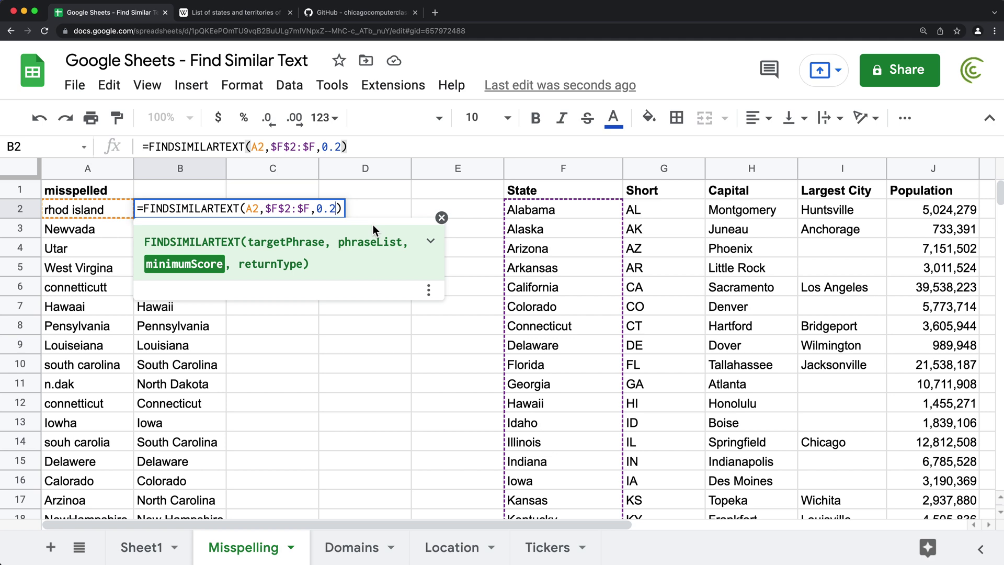
{"action": "key", "text": "BackSpace"}
{"action": "type", "text": "4"}
{"action": "key", "text": "Return"}
{"action": "key", "text": "Up"}
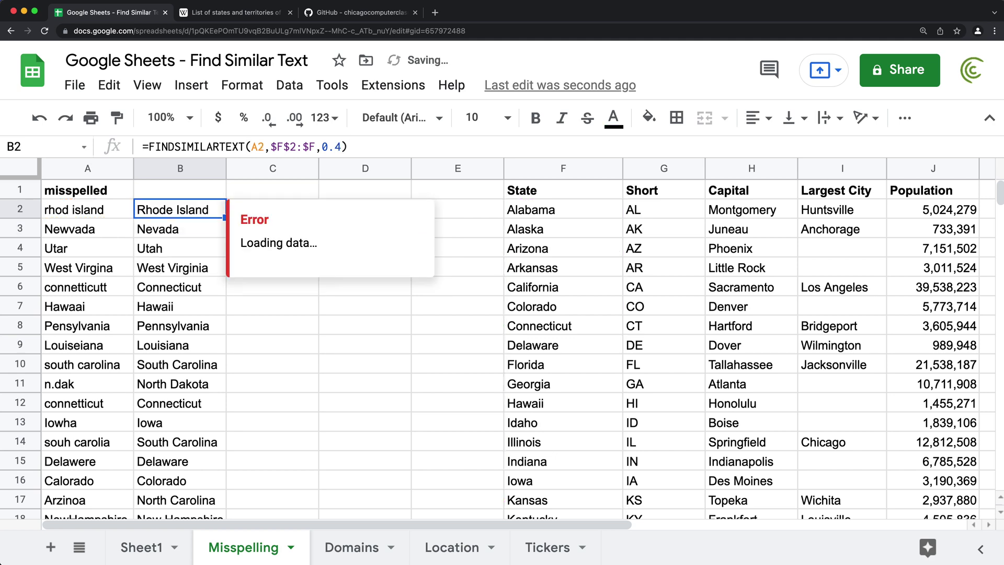
{"action": "key", "text": "super+shift+Down"}
{"action": "key", "text": "super+d"}
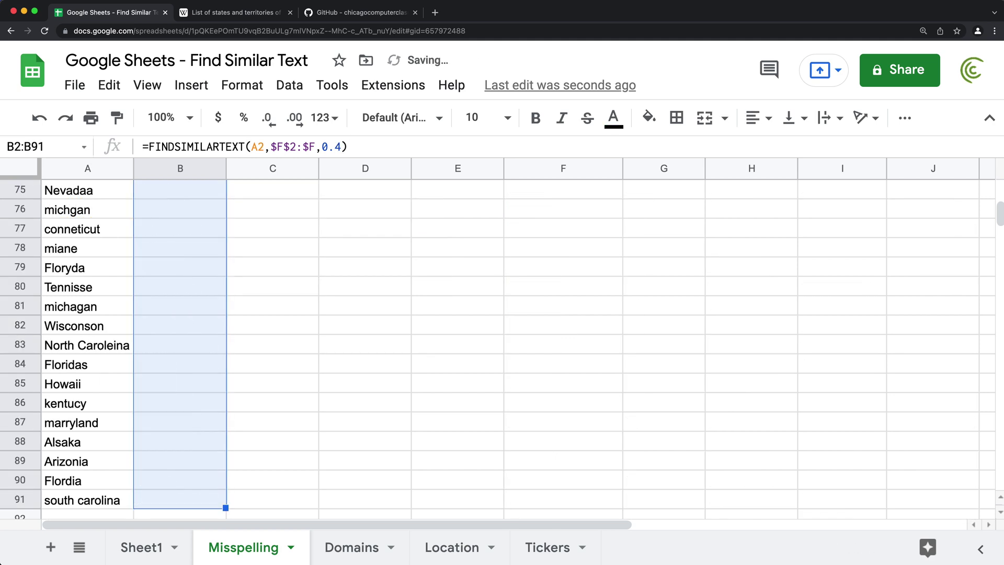
{"action": "key", "text": "super+Up"}
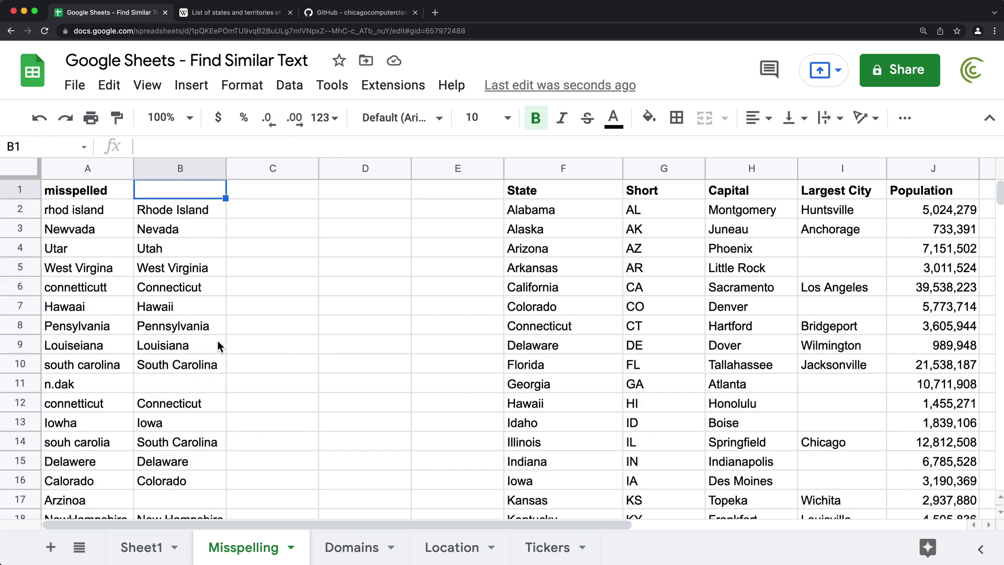
{"action": "scroll", "coordinate": [213, 340], "scroll_direction": "down", "scroll_amount": 5}
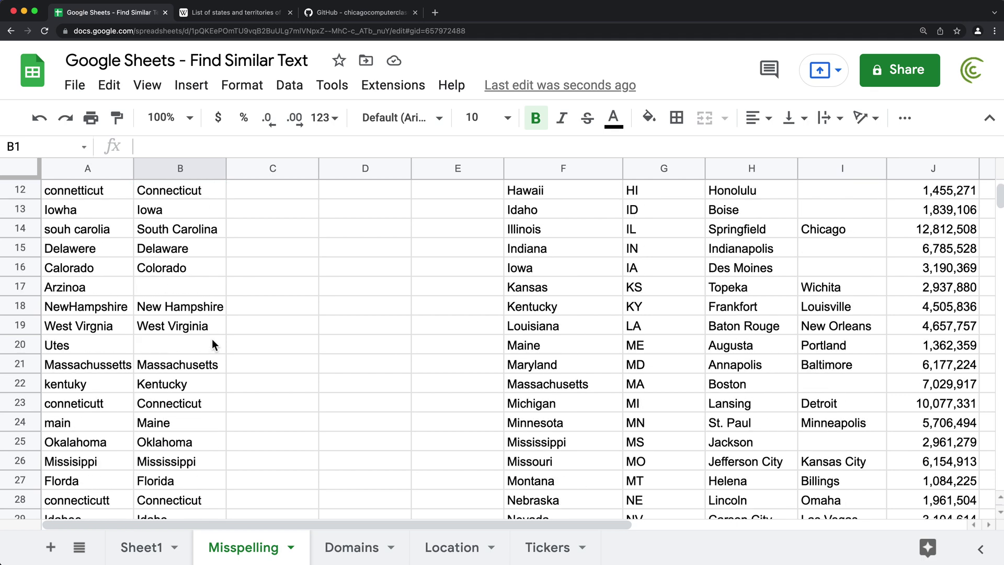
{"action": "scroll", "coordinate": [213, 342], "scroll_direction": "down", "scroll_amount": 1}
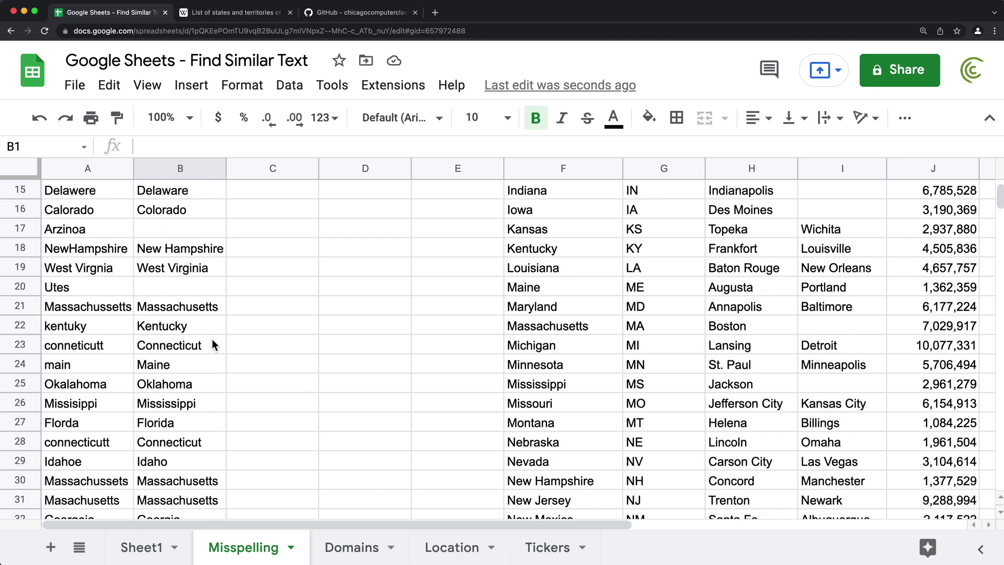
{"action": "scroll", "coordinate": [212, 338], "scroll_direction": "down", "scroll_amount": 10}
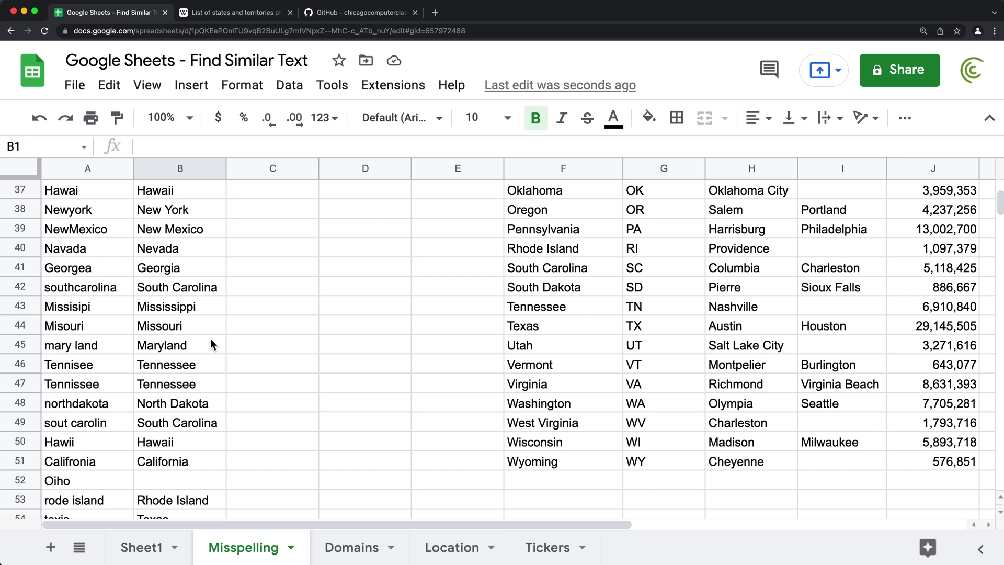
{"action": "scroll", "coordinate": [211, 340], "scroll_direction": "down", "scroll_amount": 3}
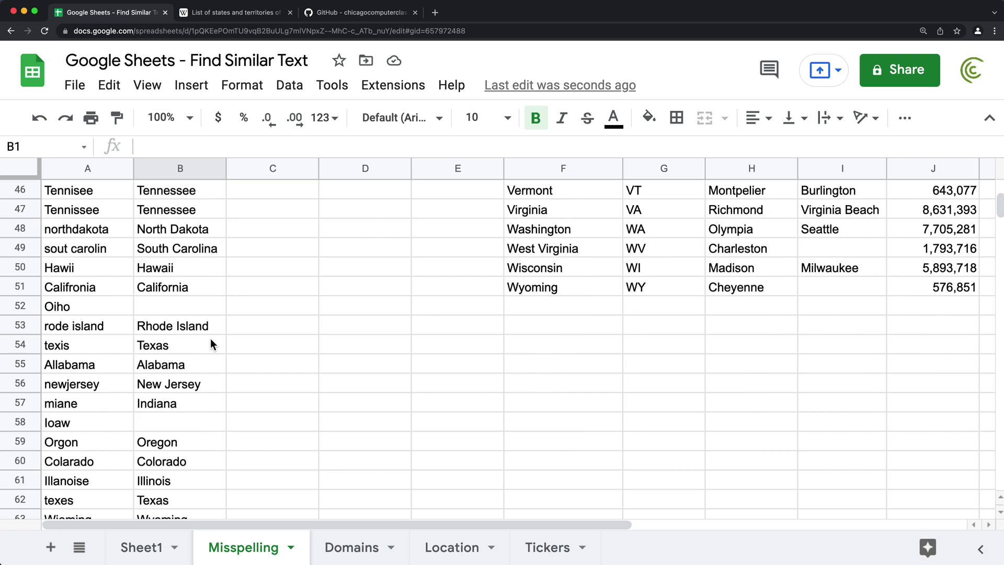
{"action": "scroll", "coordinate": [210, 338], "scroll_direction": "up", "scroll_amount": 15}
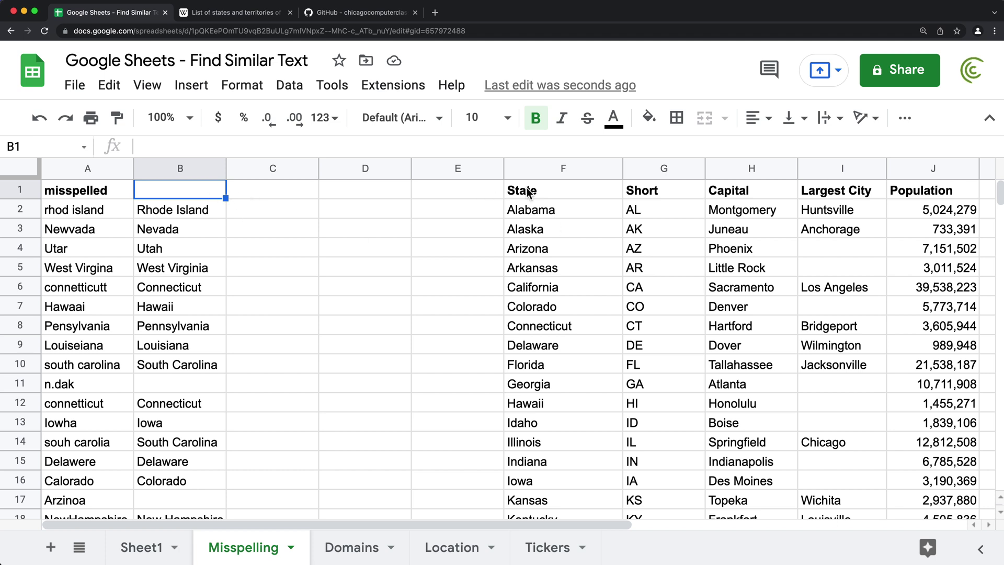
{"action": "left_click_drag", "start_coordinate": [538, 191], "coordinate": [920, 375]}
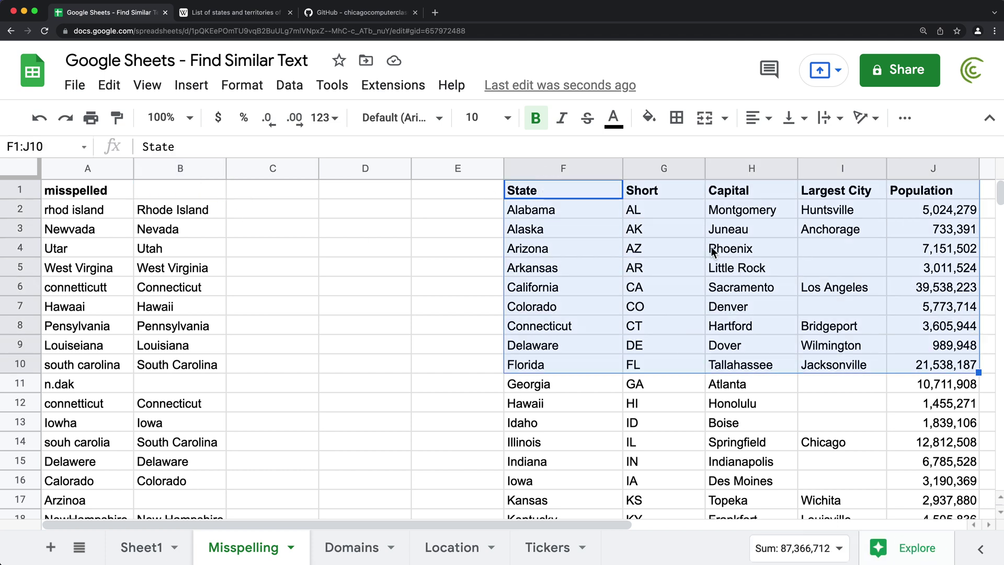
{"action": "left_click_drag", "start_coordinate": [660, 210], "coordinate": [912, 415]}
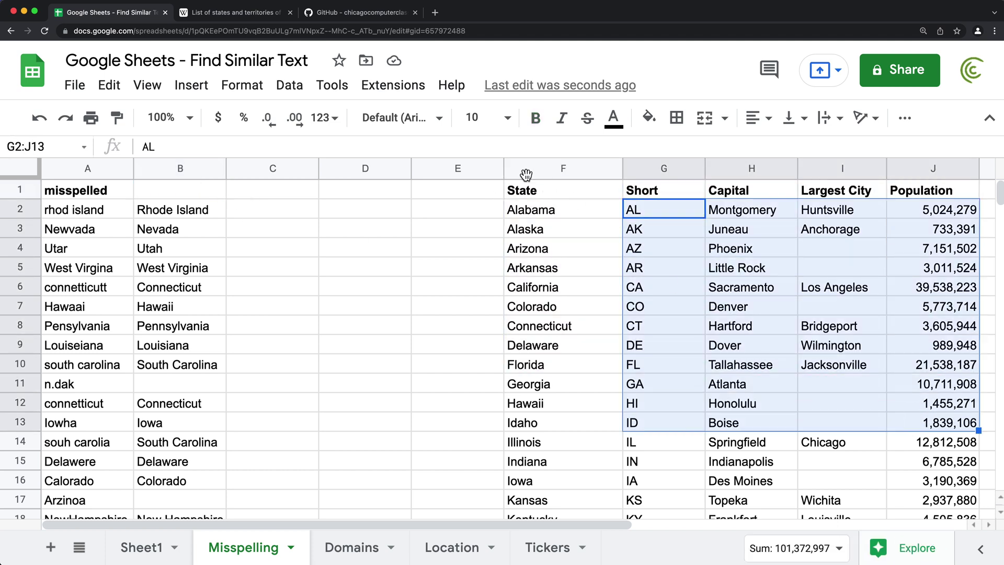
{"action": "left_click_drag", "start_coordinate": [660, 209], "coordinate": [658, 407]}
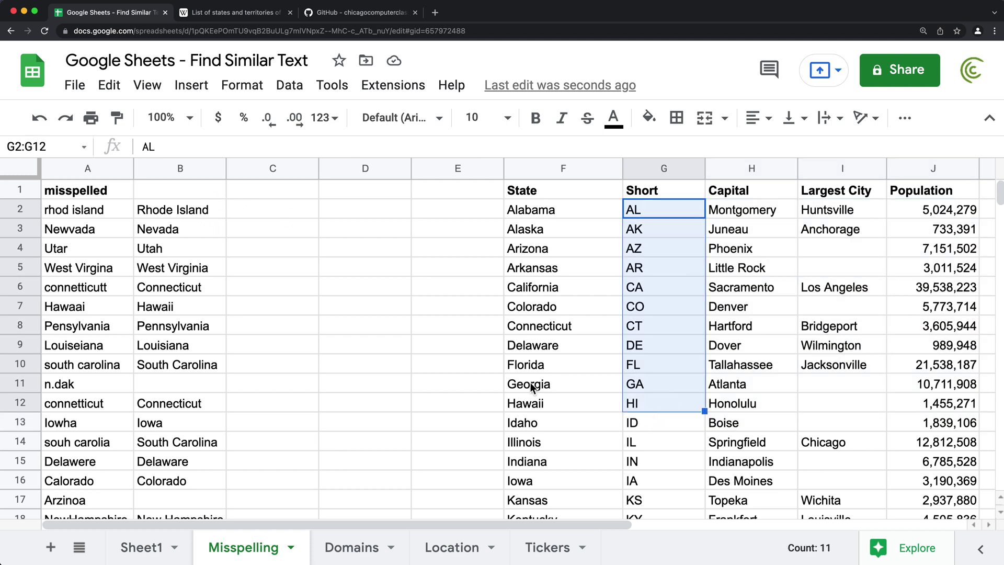
Step: Add the headers Short in C1 and State in B1
{"action": "left_click", "coordinate": [251, 195]}
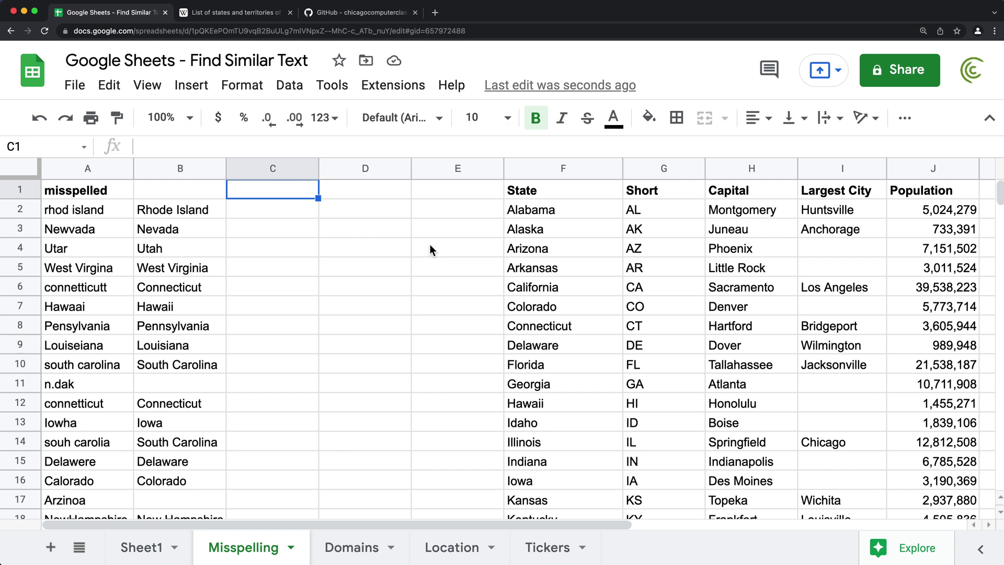
{"action": "type", "text": "Short"}
{"action": "key", "text": "Return"}
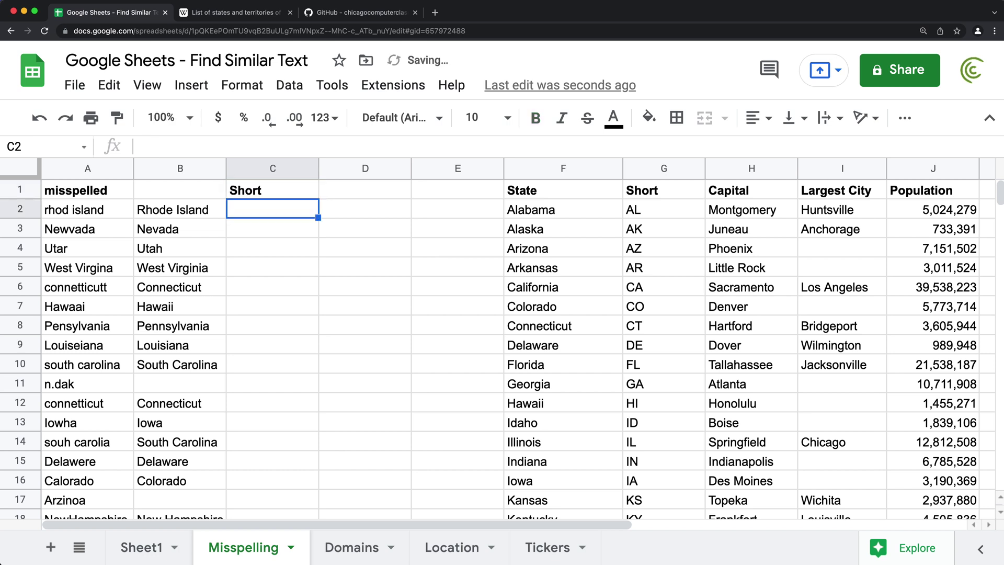
{"action": "key", "text": "Up"}
{"action": "key", "text": "Left"}
{"action": "type", "text": "State"}
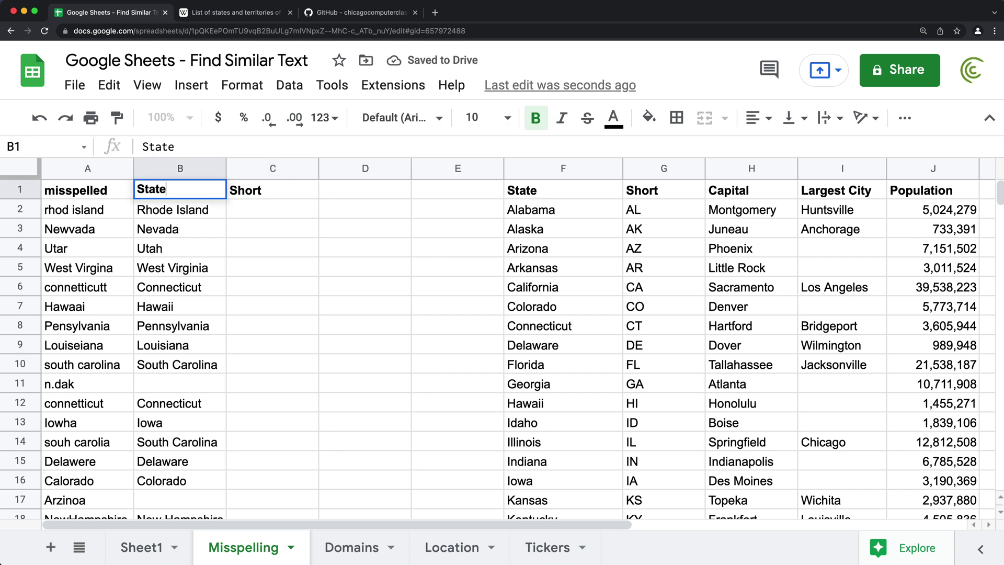
{"action": "key", "text": "Return"}
Step: Enter =VLOOKUP(B2,$F$2:$G,2,0) in C2, returning RI
{"action": "key", "text": "Right"}
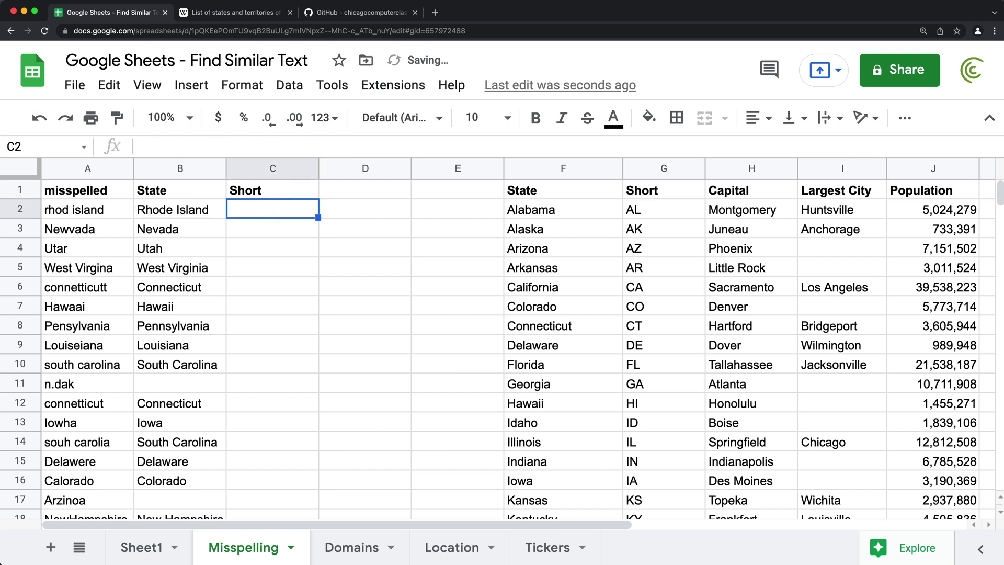
{"action": "type", "text": "=VLOOKUP("}
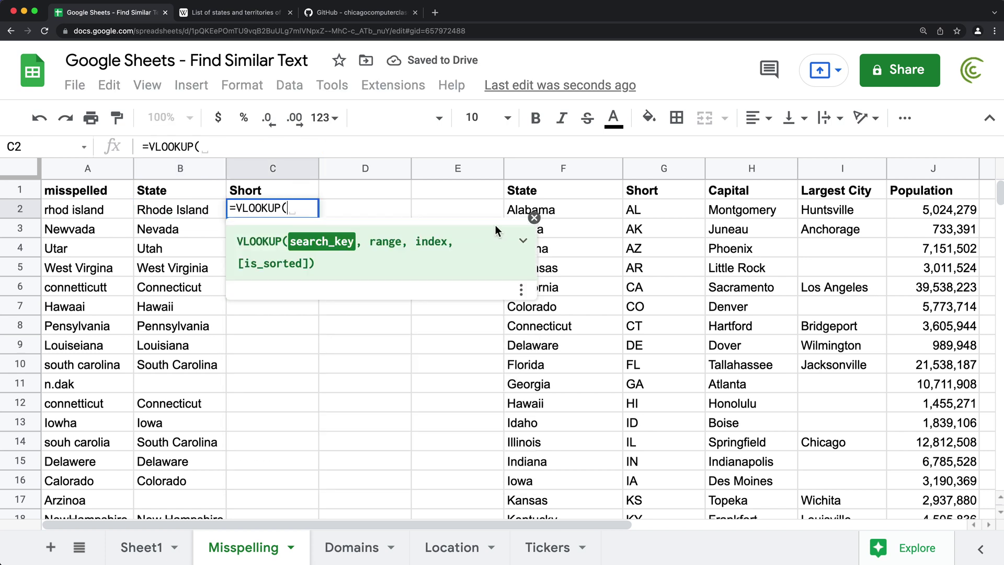
{"action": "left_click", "coordinate": [186, 211]}
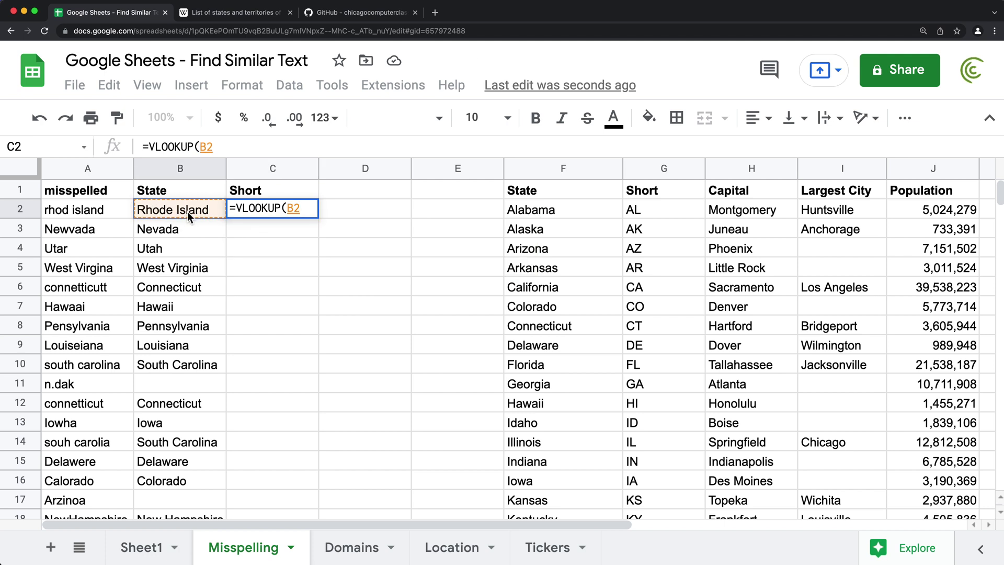
{"action": "type", "text": ","}
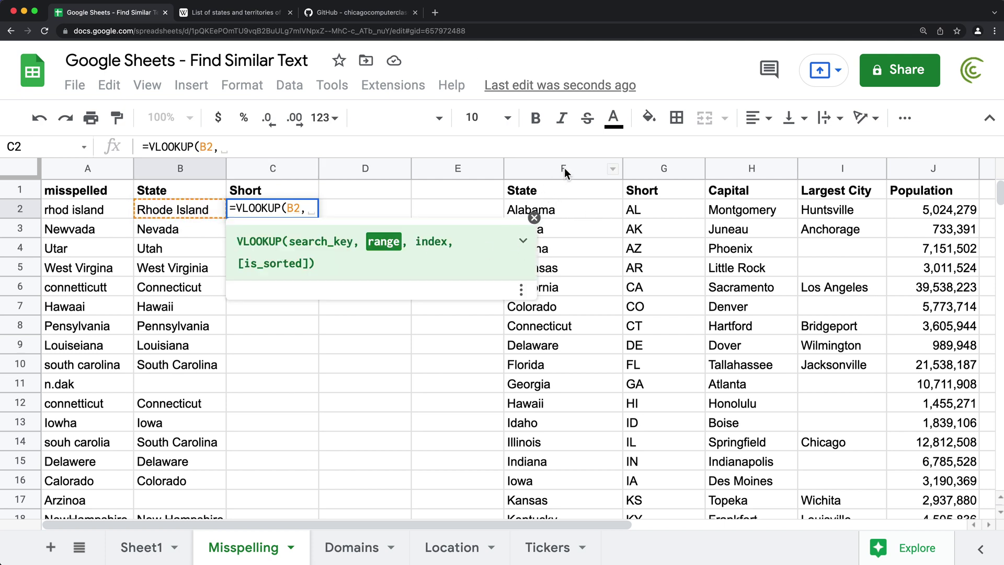
{"action": "left_click_drag", "start_coordinate": [581, 206], "coordinate": [668, 331]}
{"action": "key", "text": "BackSpace"}
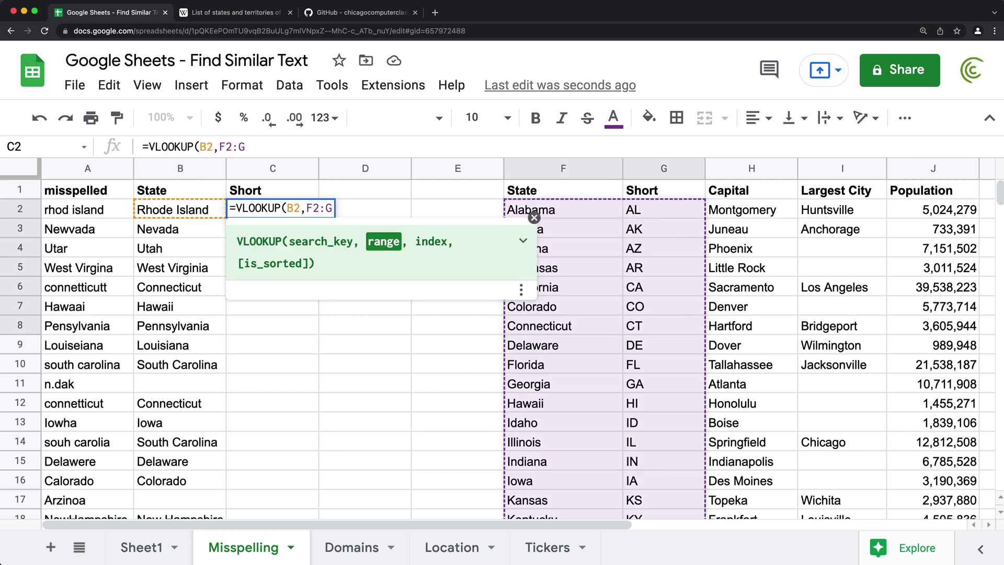
{"action": "key", "text": "F4"}
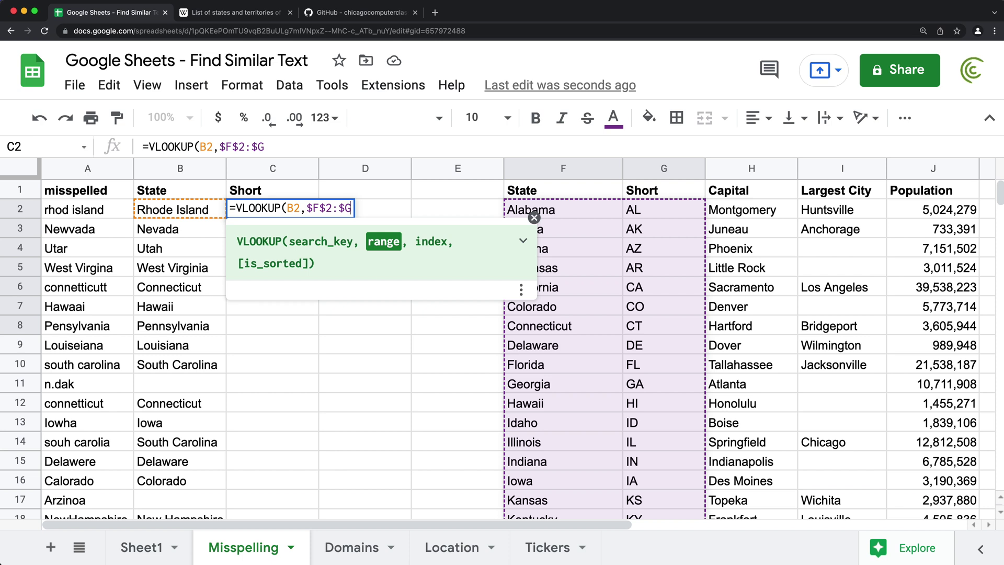
{"action": "type", "text": ","}
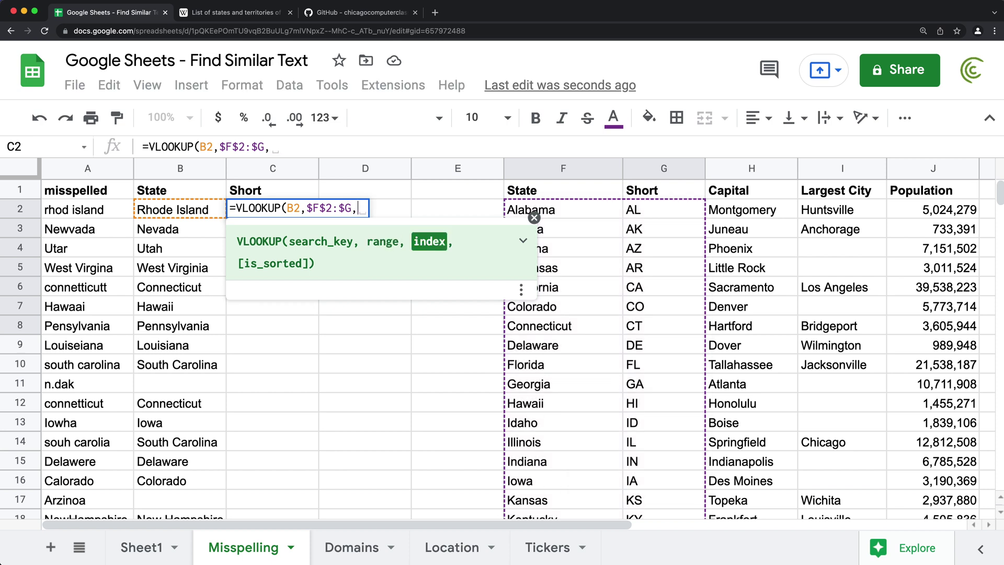
{"action": "type", "text": "2,0"}
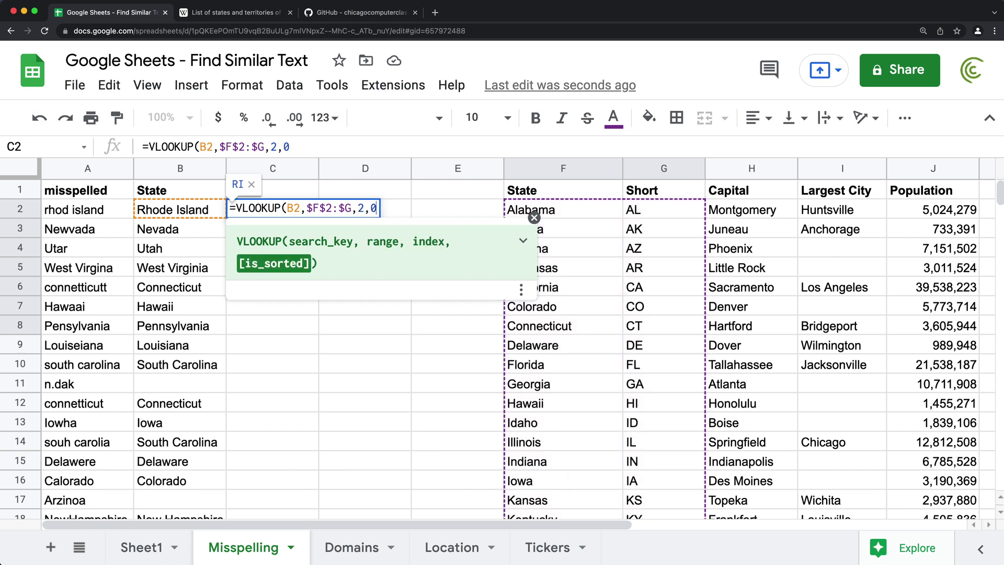
{"action": "type", "text": ")"}
{"action": "key", "text": "Return"}
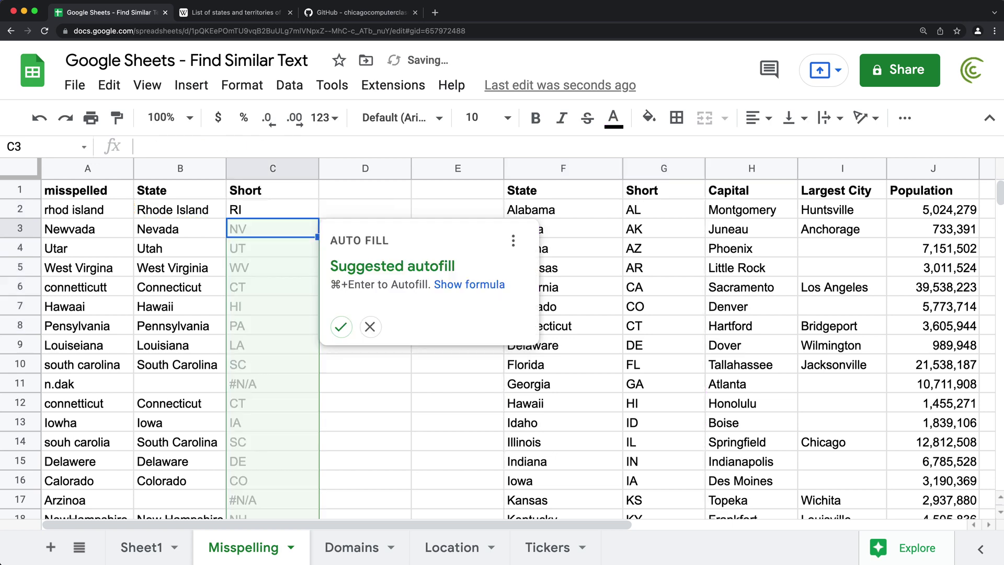
Step: Fill the lookup formula down column C and review the B11 and C2 formulas
{"action": "left_click", "coordinate": [341, 328]}
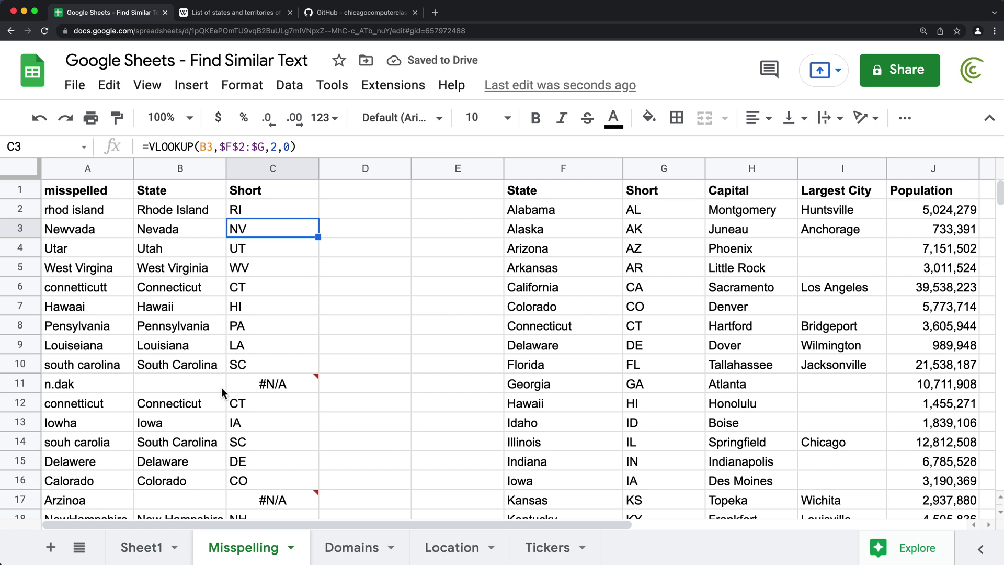
{"action": "left_click", "coordinate": [204, 382]}
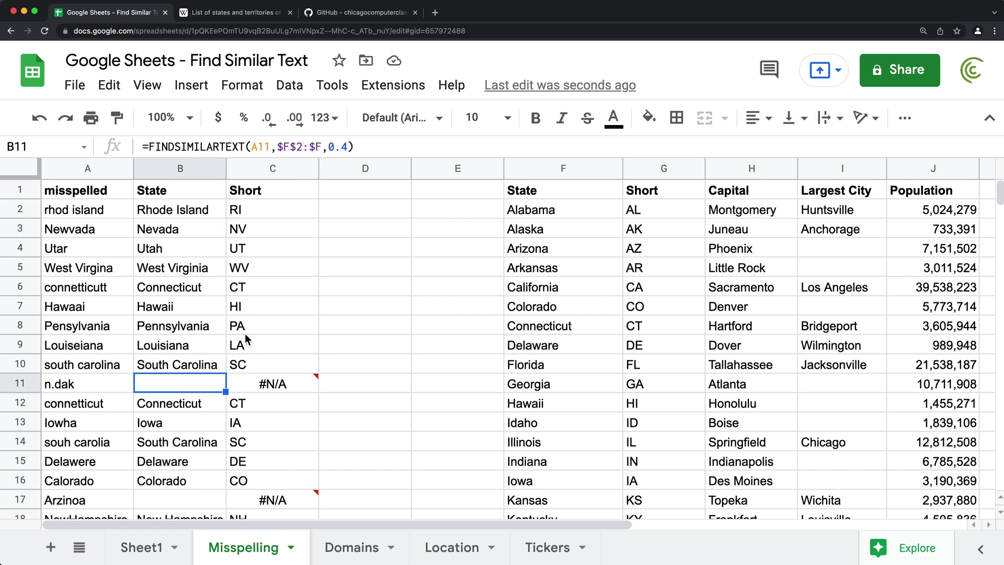
{"action": "double_click", "coordinate": [268, 209]}
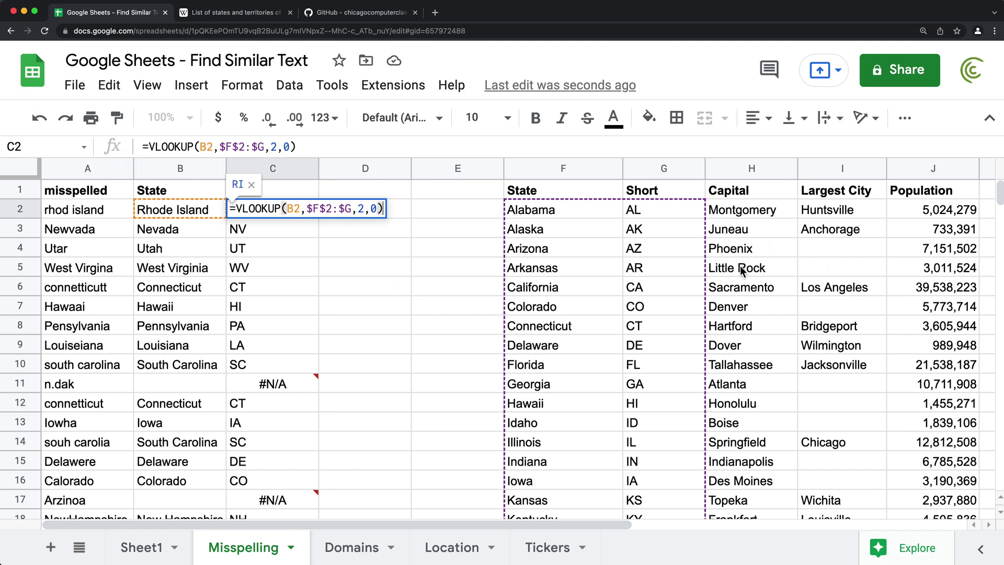
{"action": "key", "text": "Escape"}
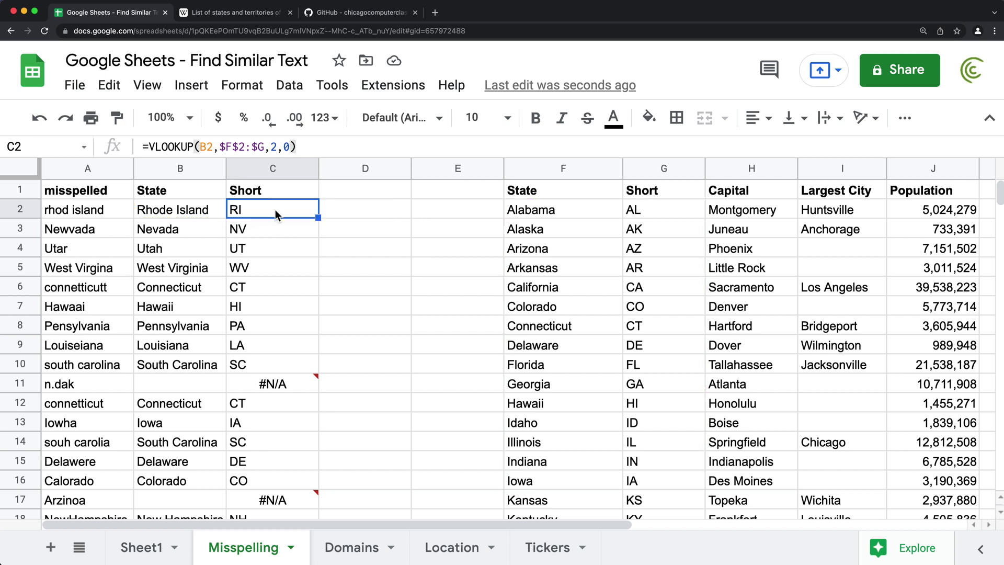
Step: Clear the Short column and add a "text" return-type argument to B2's FINDSIMILARTEXT formula
{"action": "left_click", "coordinate": [281, 172]}
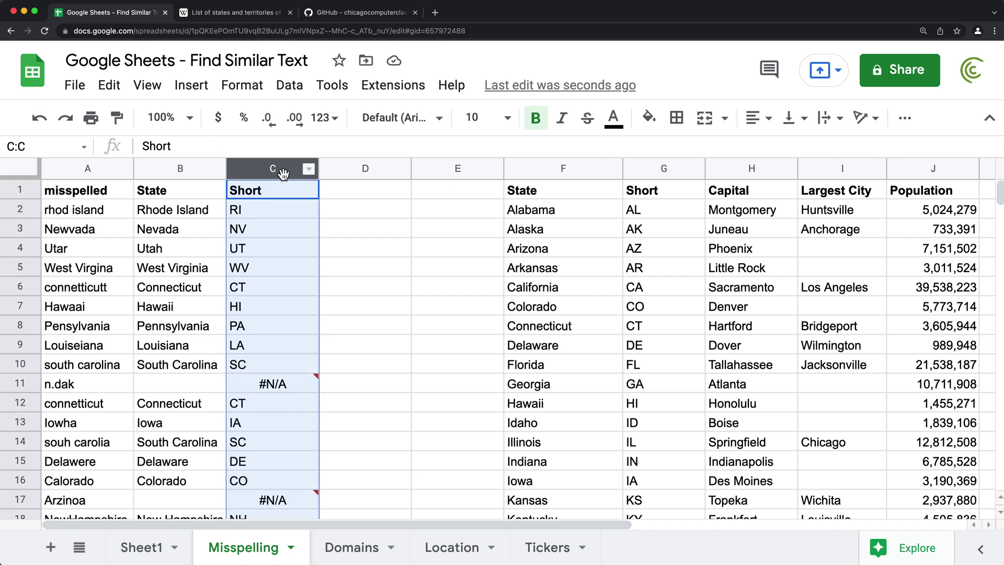
{"action": "key", "text": "Delete"}
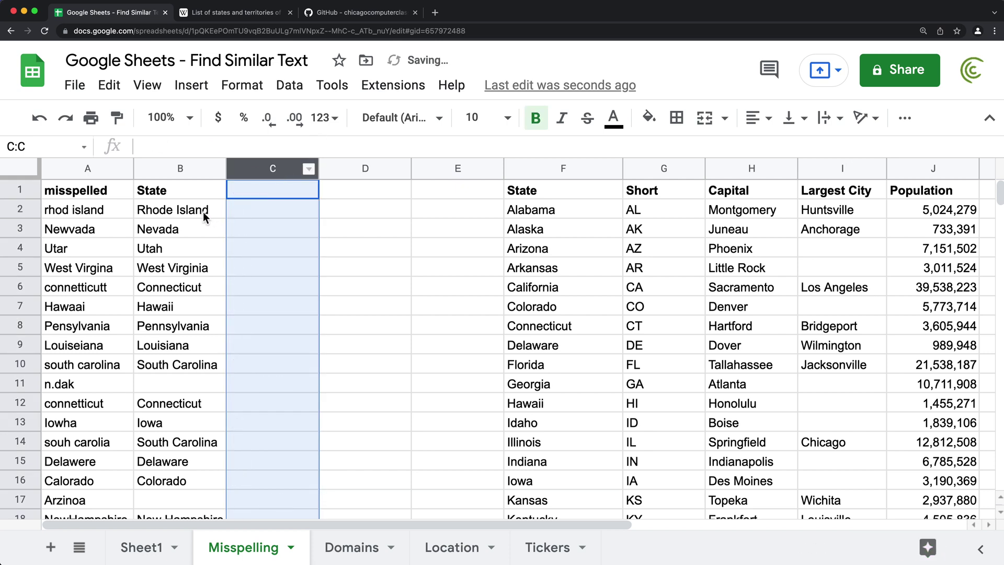
{"action": "double_click", "coordinate": [204, 211]}
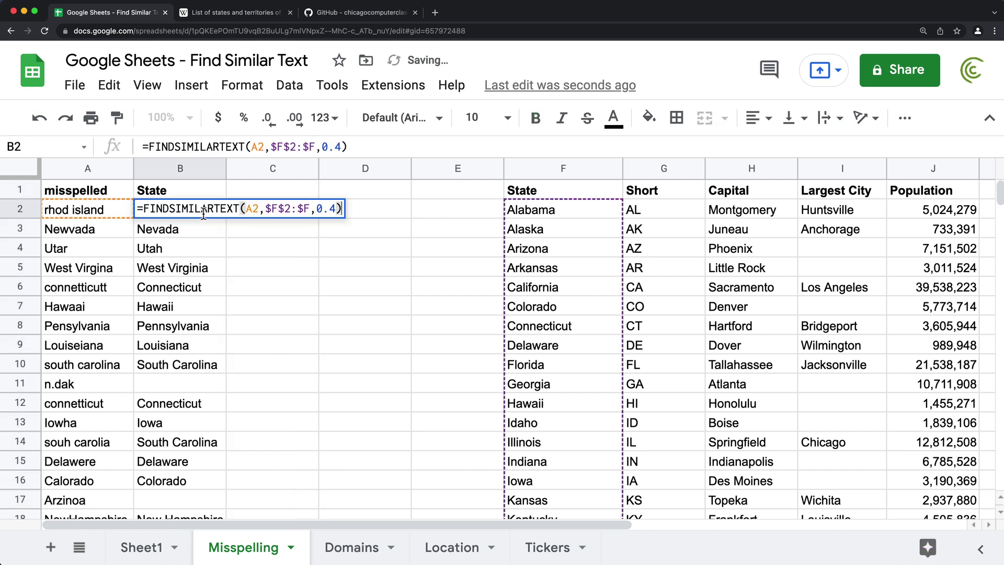
{"action": "left_click", "coordinate": [339, 209]}
{"action": "type", "text": ",\""}
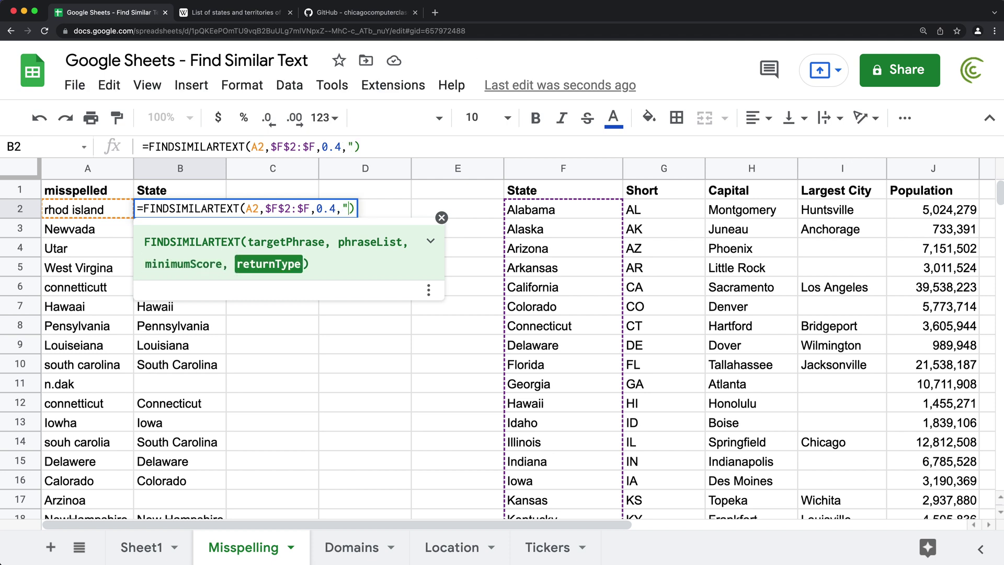
{"action": "type", "text": "position\""}
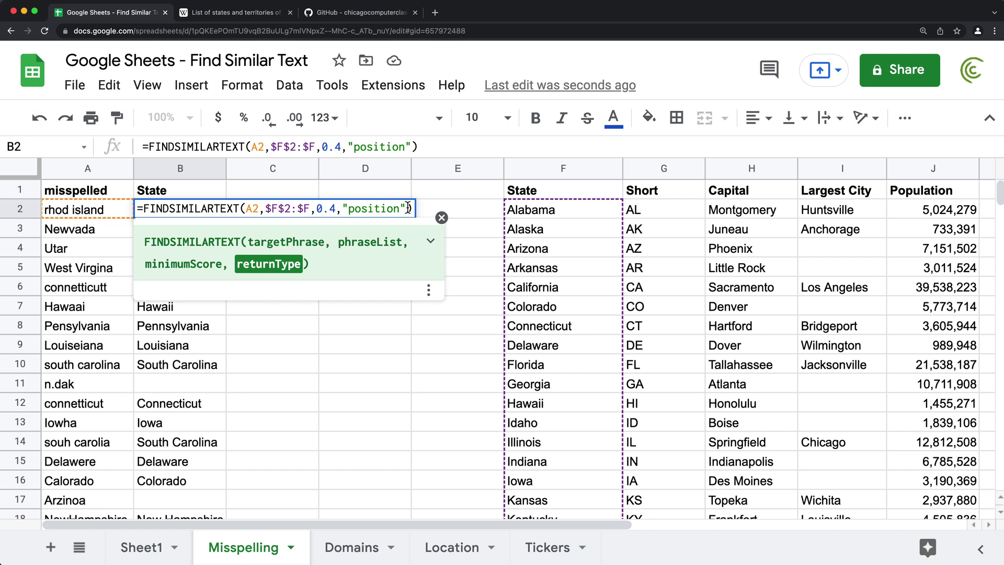
{"action": "left_click_drag", "start_coordinate": [401, 209], "coordinate": [349, 208]}
{"action": "type", "text": "text"}
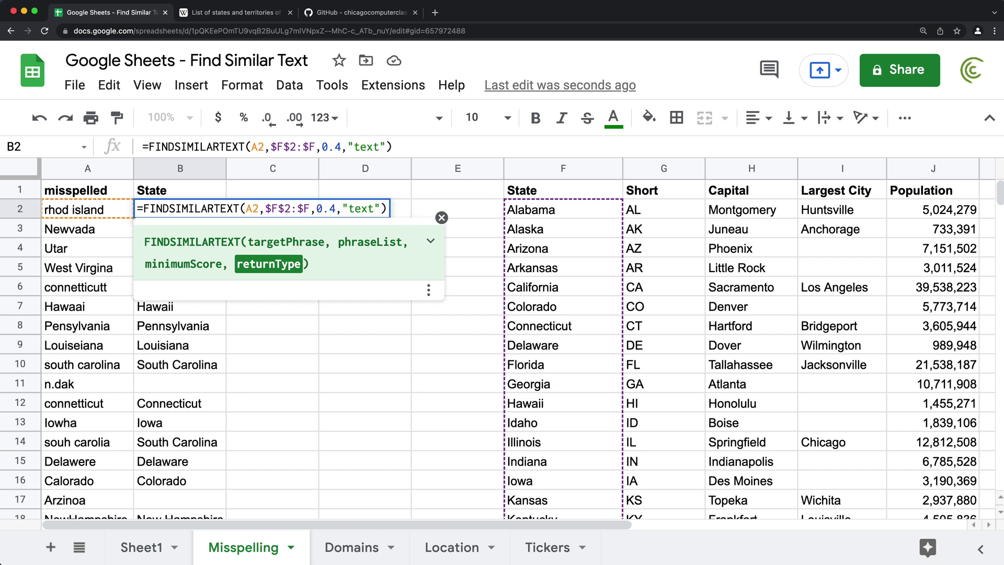
{"action": "key", "text": "Return"}
Step: Change B2's return type argument to "position"
{"action": "left_click", "coordinate": [202, 212]}
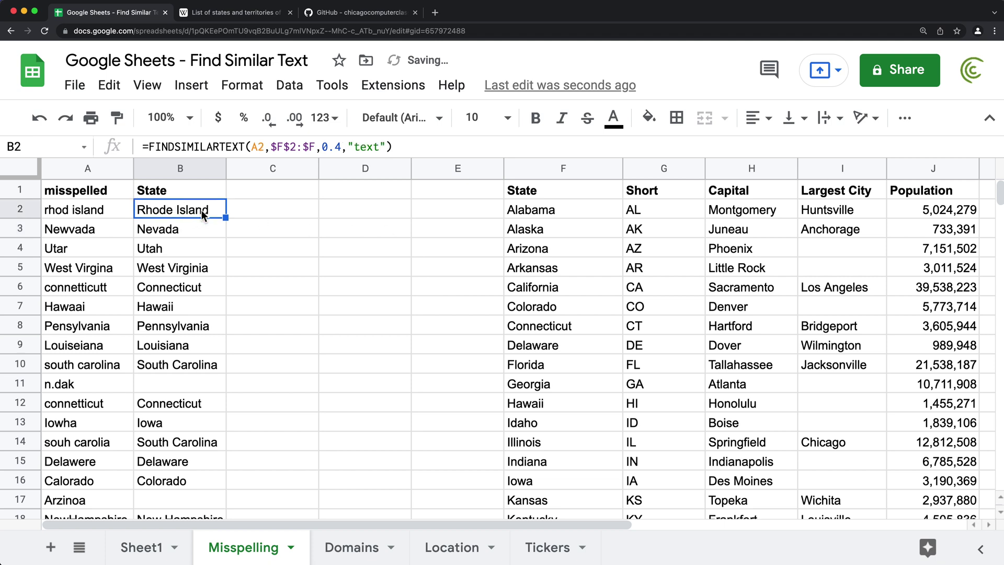
{"action": "double_click", "coordinate": [201, 212]}
{"action": "left_click", "coordinate": [377, 209]}
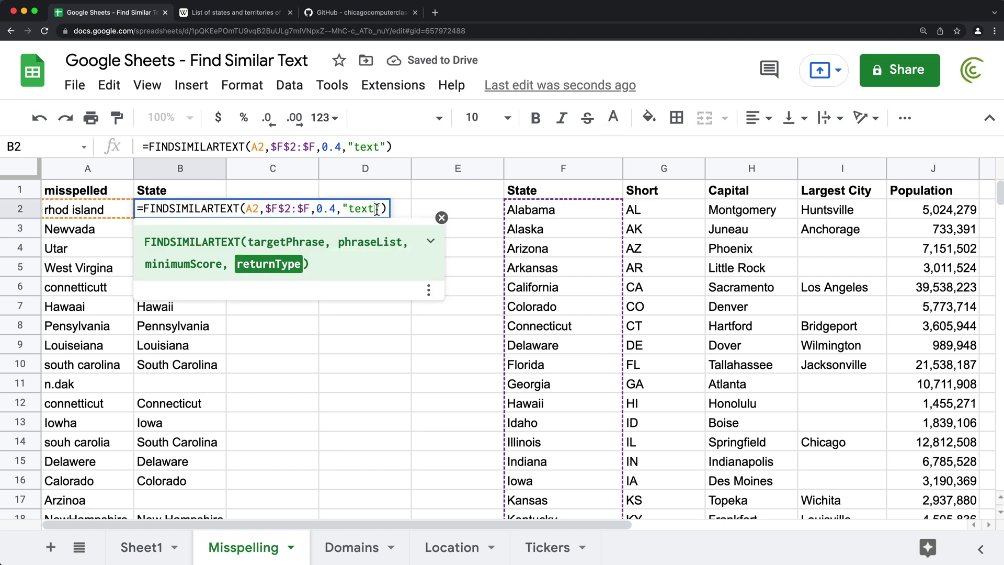
{"action": "key", "text": "BackSpace"}
{"action": "key", "text": "BackSpace"}
{"action": "key", "text": "BackSpace"}
{"action": "key", "text": "BackSpace"}
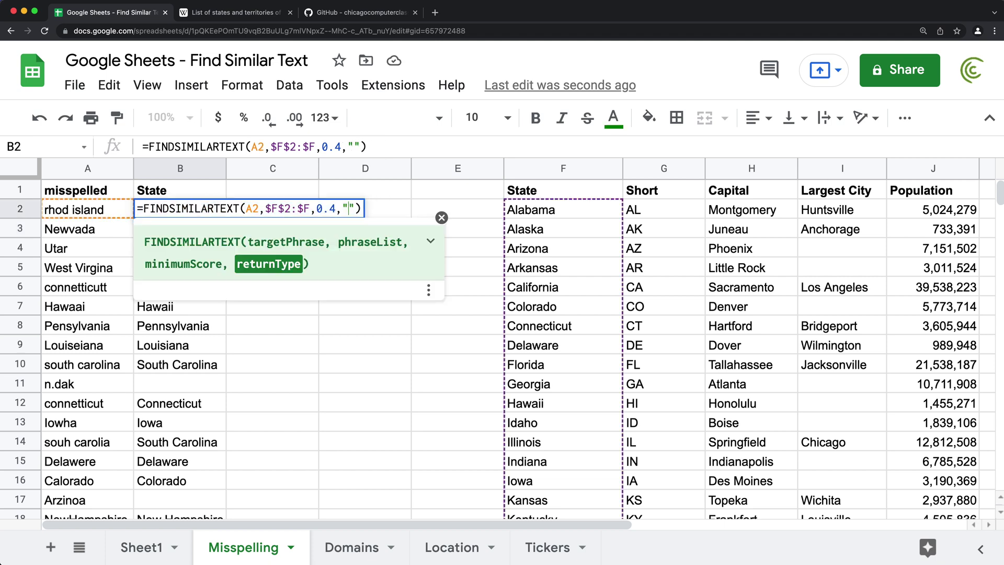
{"action": "type", "text": "position"}
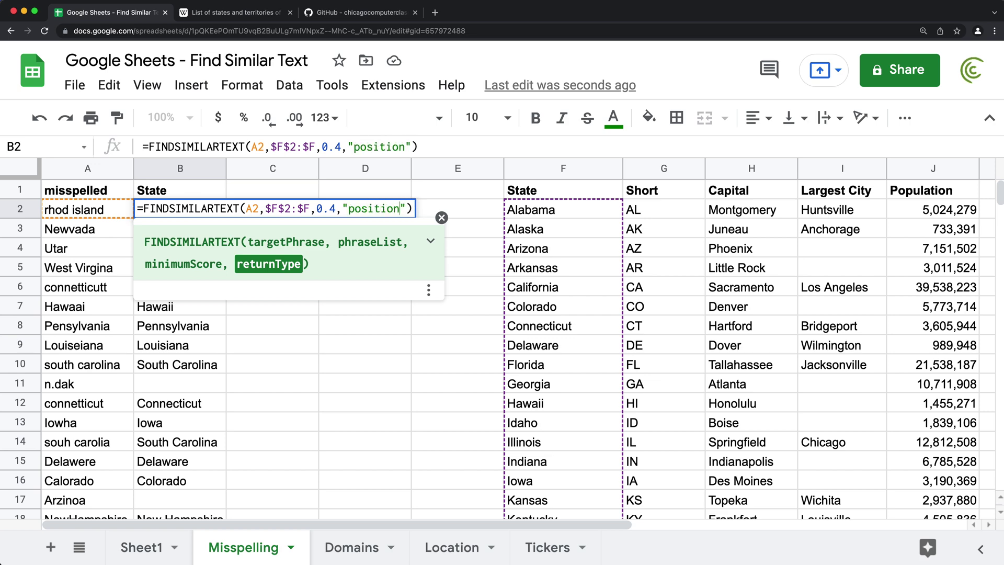
{"action": "key", "text": "Return"}
Step: Fill the position formula down column B and check results like connetticutt returning 7
{"action": "left_click", "coordinate": [172, 214]}
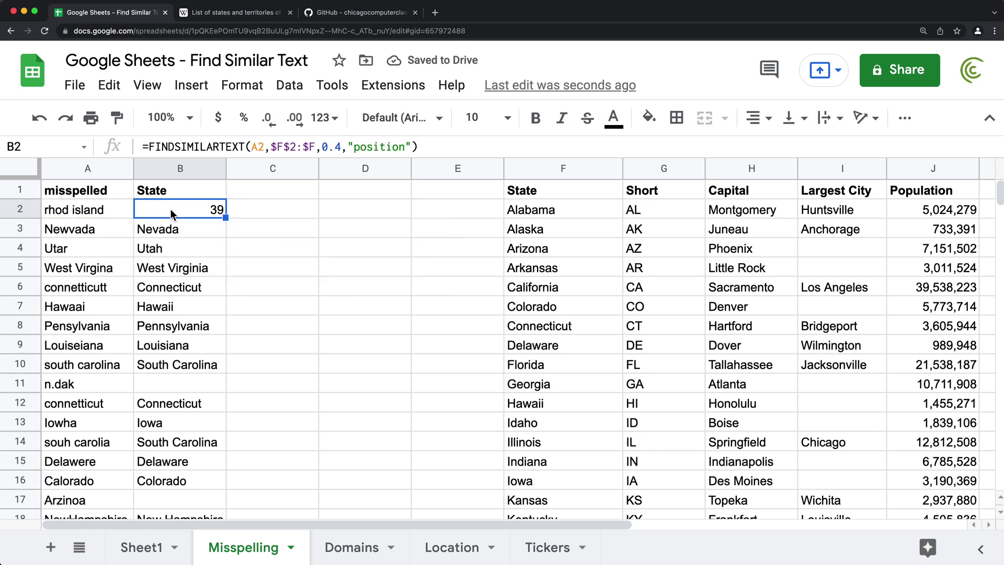
{"action": "key", "text": "ctrl+shift+Down"}
{"action": "key", "text": "ctrl+d"}
{"action": "key", "text": "ctrl+Up"}
{"action": "key", "text": "Down"}
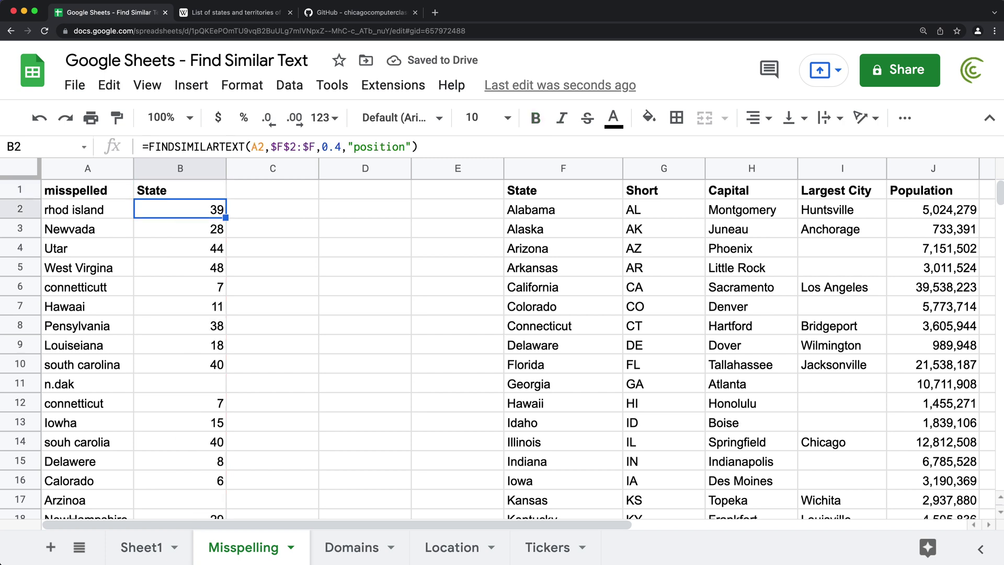
{"action": "left_click", "coordinate": [208, 233]}
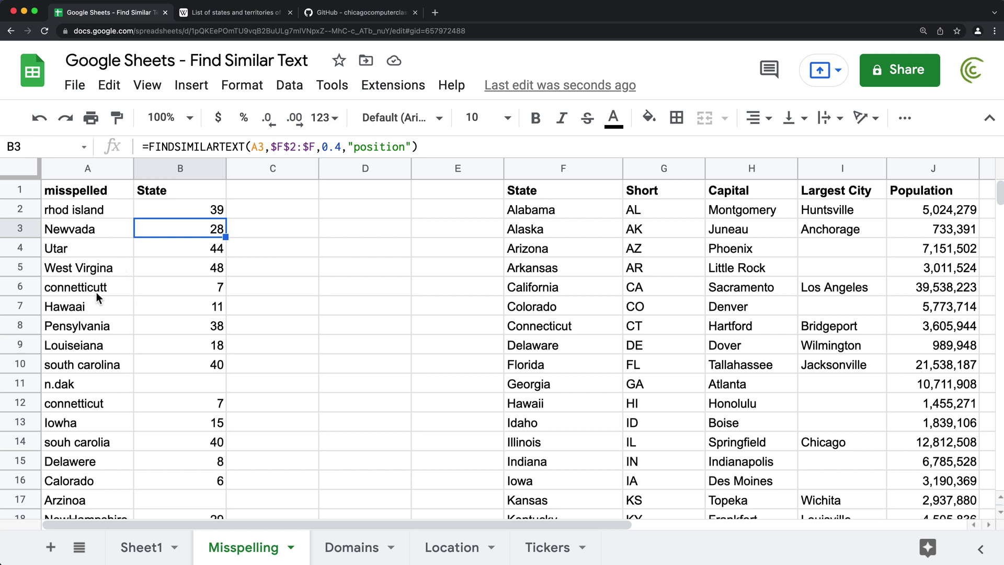
{"action": "left_click_drag", "start_coordinate": [97, 292], "coordinate": [189, 291]}
{"action": "left_click", "coordinate": [155, 285]}
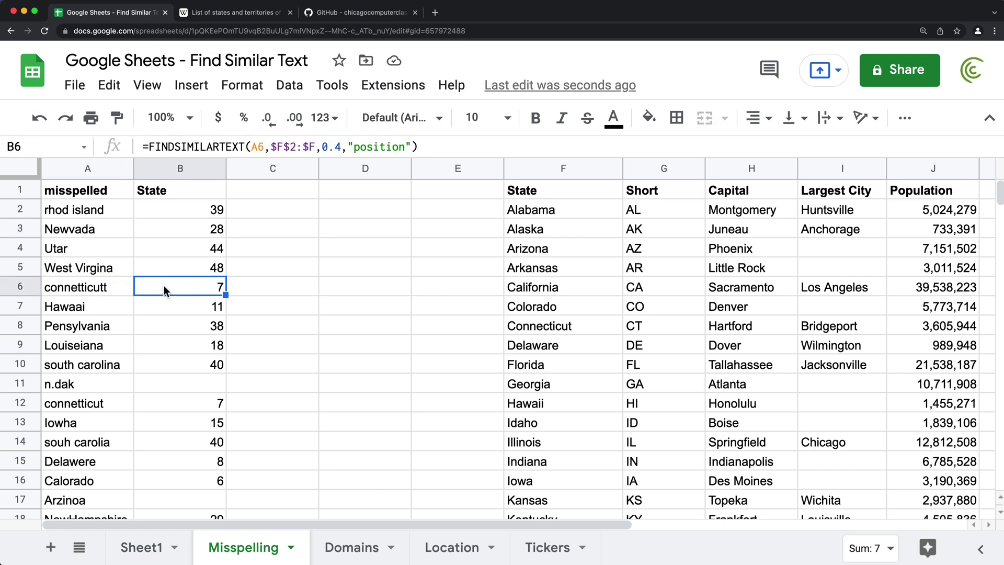
{"action": "left_click_drag", "start_coordinate": [531, 210], "coordinate": [526, 330]}
{"action": "left_click", "coordinate": [538, 234]}
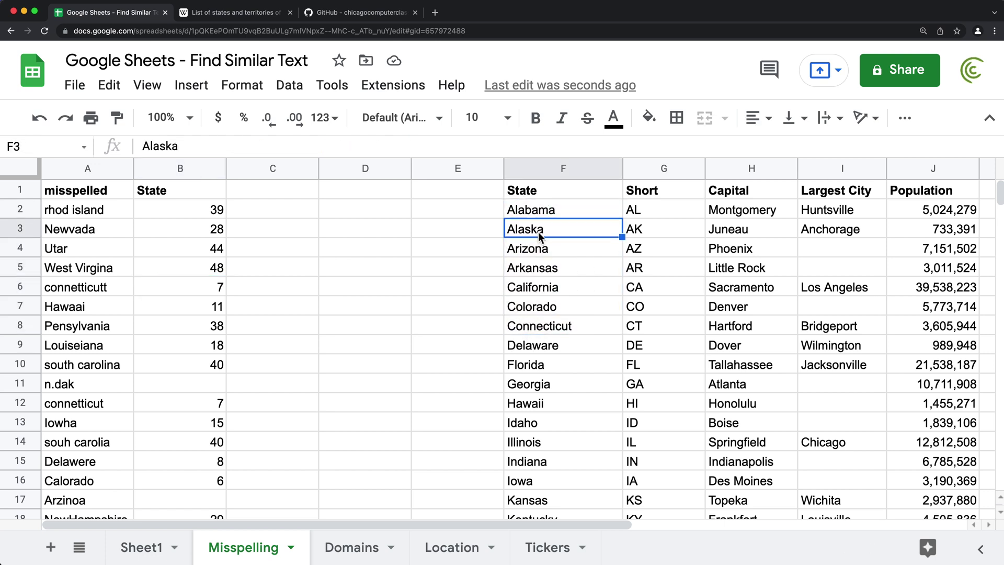
{"action": "left_click", "coordinate": [541, 248]}
{"action": "left_click", "coordinate": [541, 267]}
{"action": "left_click", "coordinate": [542, 286]}
{"action": "left_click", "coordinate": [540, 306]}
{"action": "left_click", "coordinate": [541, 325]}
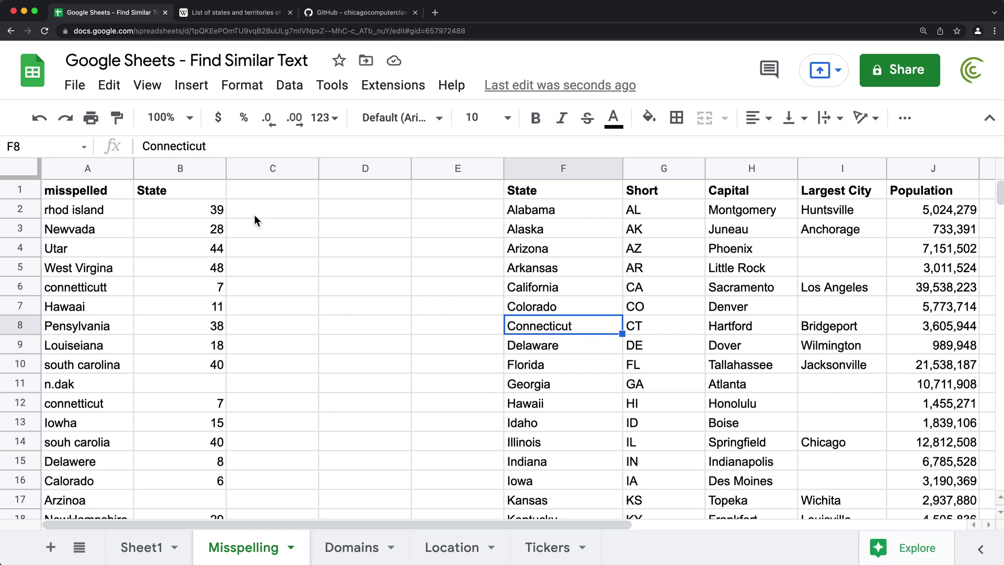
{"action": "left_click", "coordinate": [253, 194]}
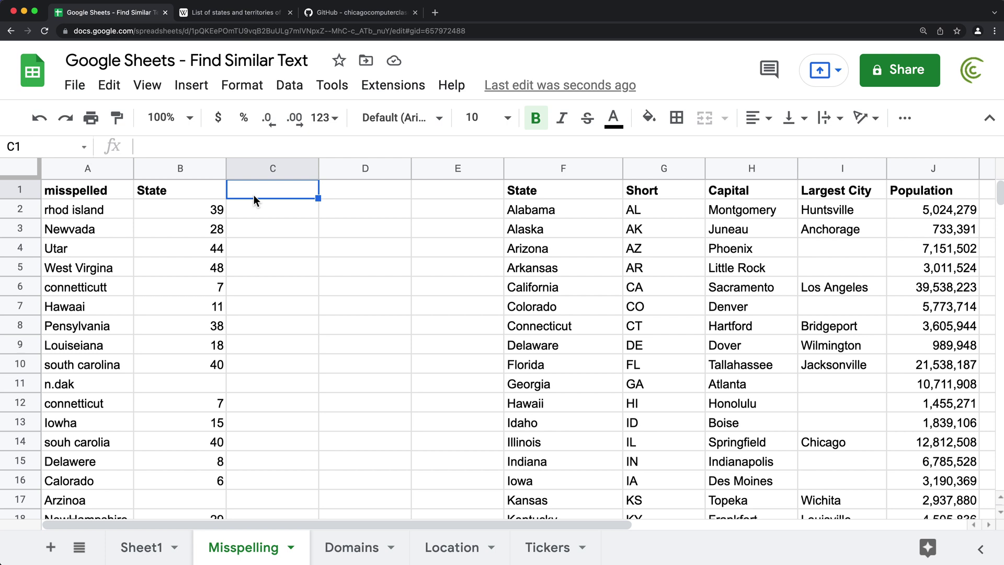
Step: Head column C 'Short' and enter =if(B2="","",index($G$2:$G,B2)) in C2
{"action": "type", "text": "Short"}
{"action": "key", "text": "Return"}
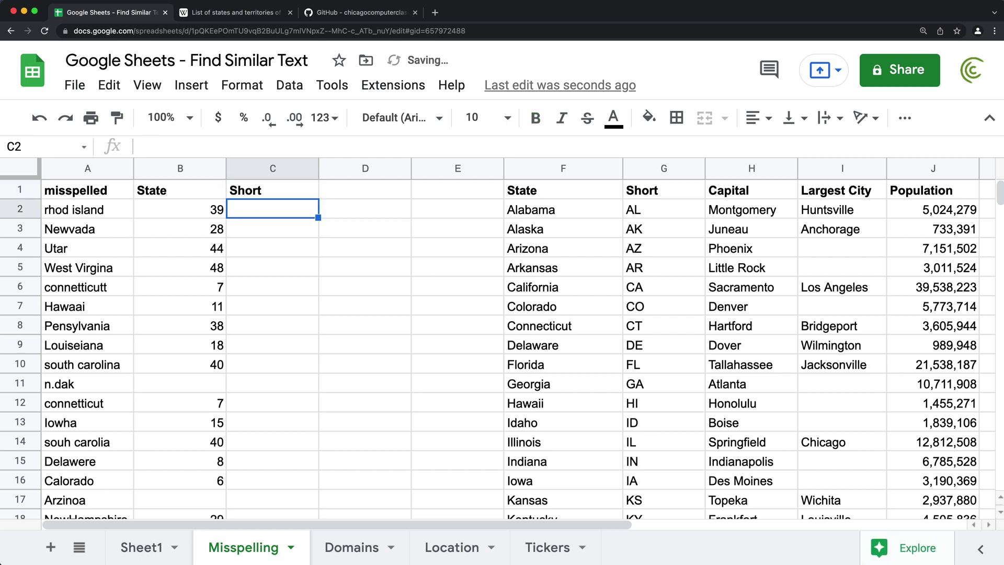
{"action": "type", "text": "="}
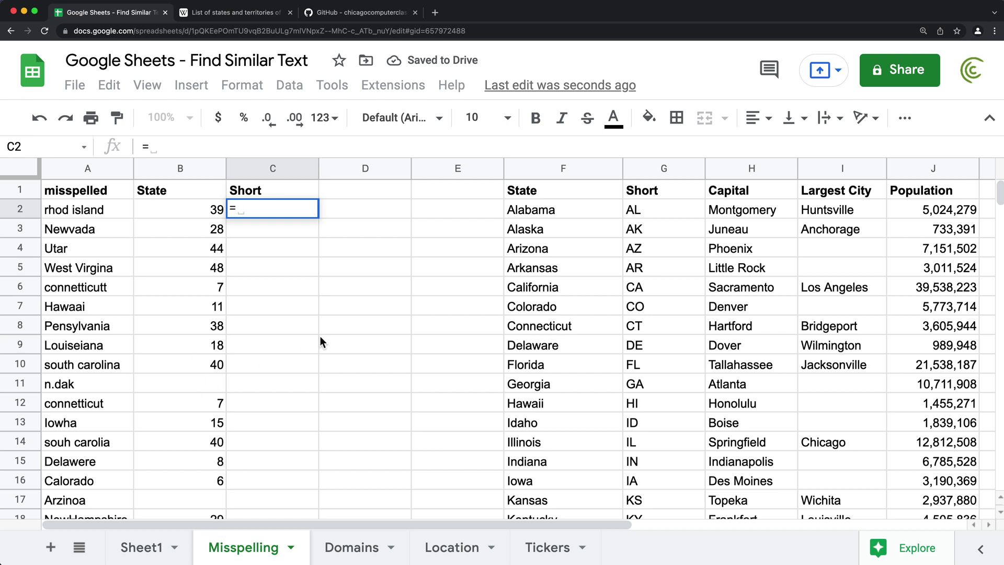
{"action": "type", "text": "if("}
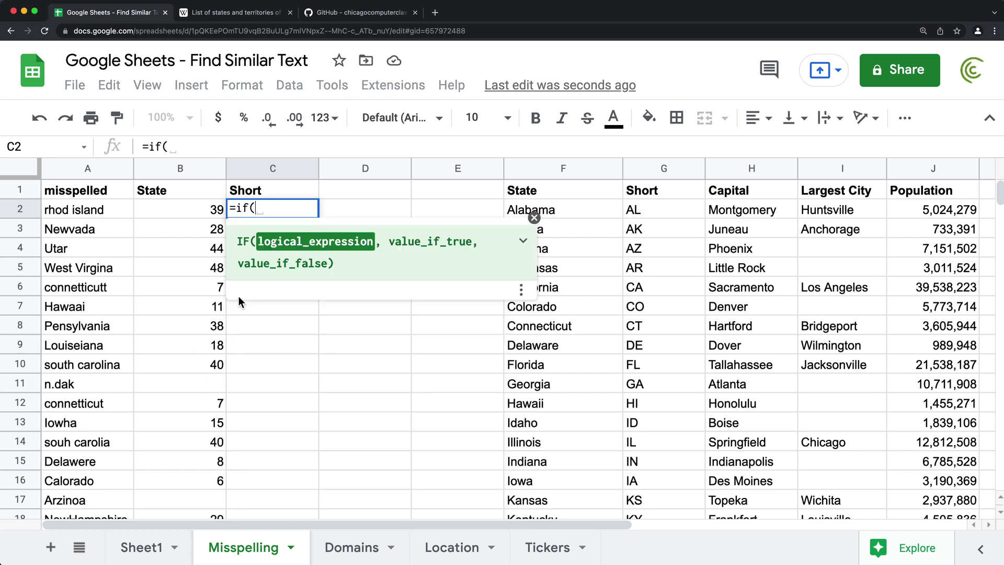
{"action": "left_click", "coordinate": [197, 208]}
{"action": "type", "text": "="}
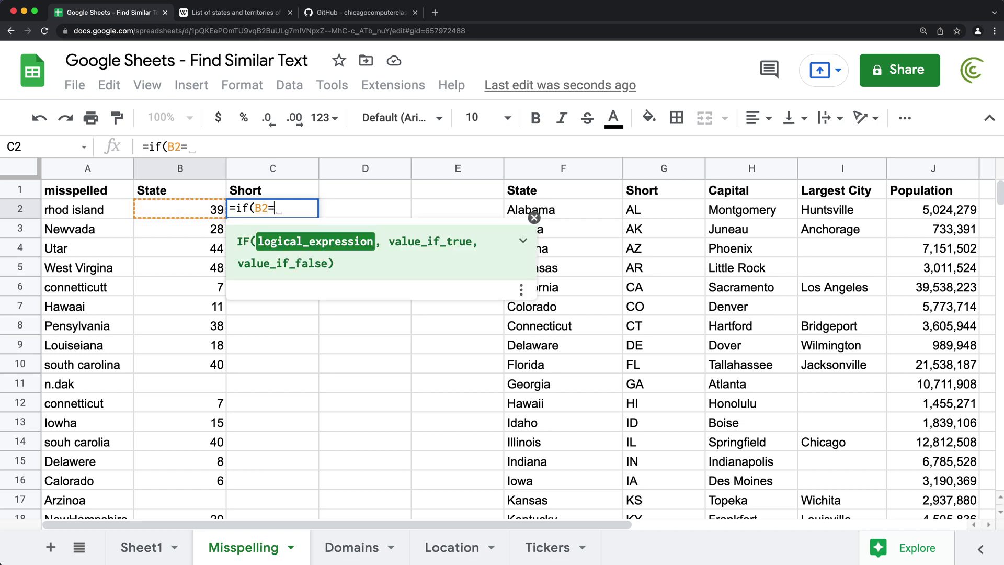
{"action": "type", "text": "\"\",\"\""}
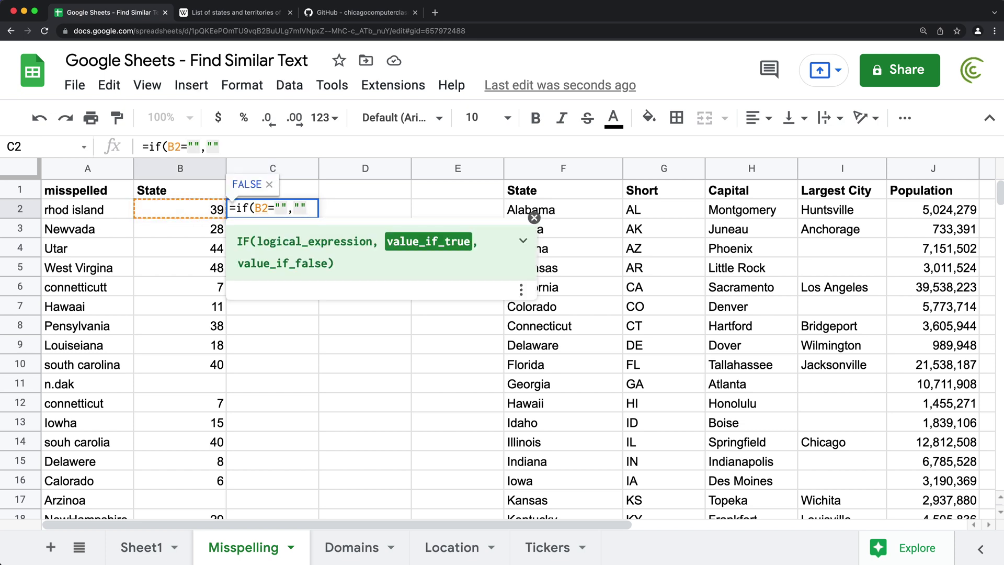
{"action": "type", "text": ","}
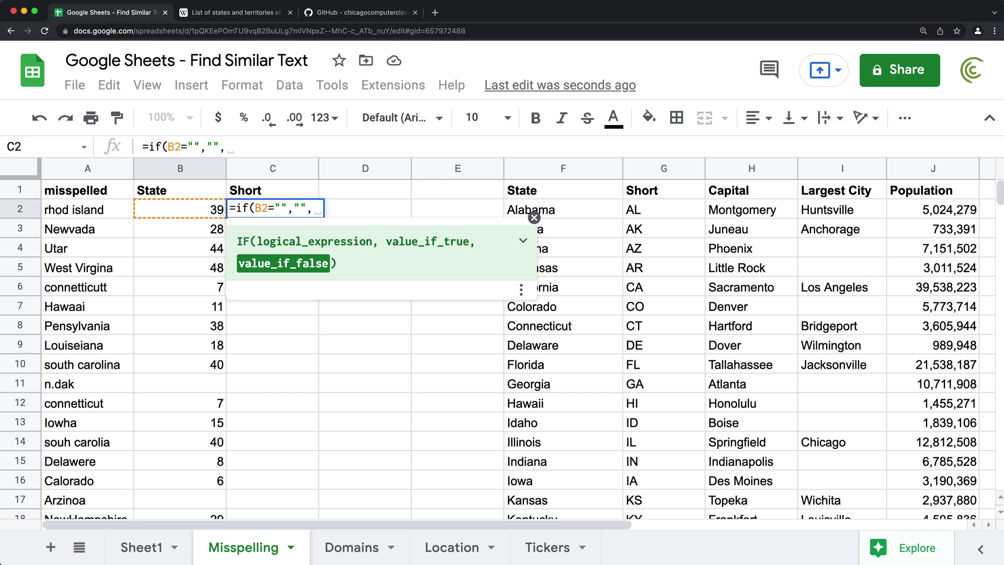
{"action": "type", "text": "inde"}
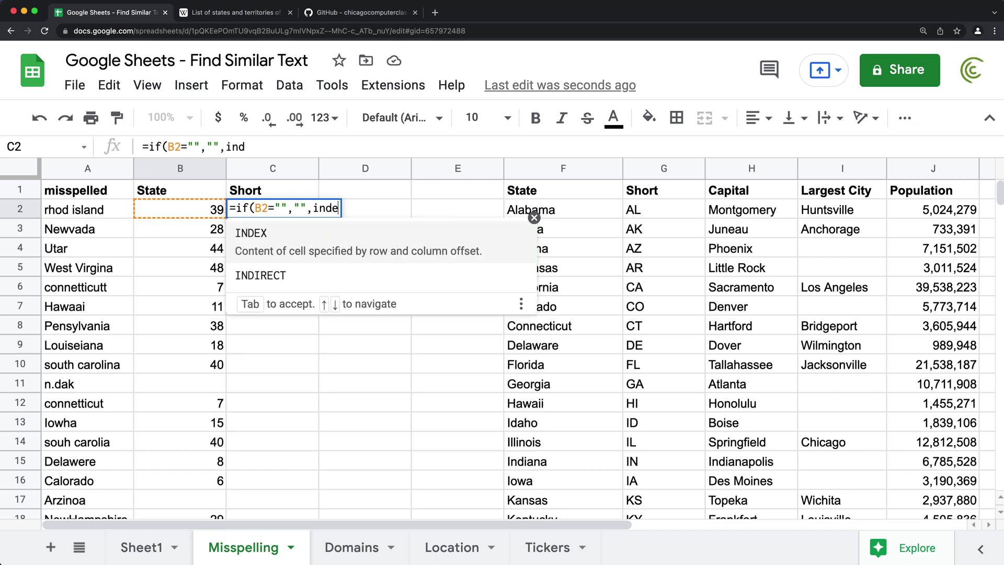
{"action": "type", "text": "x("}
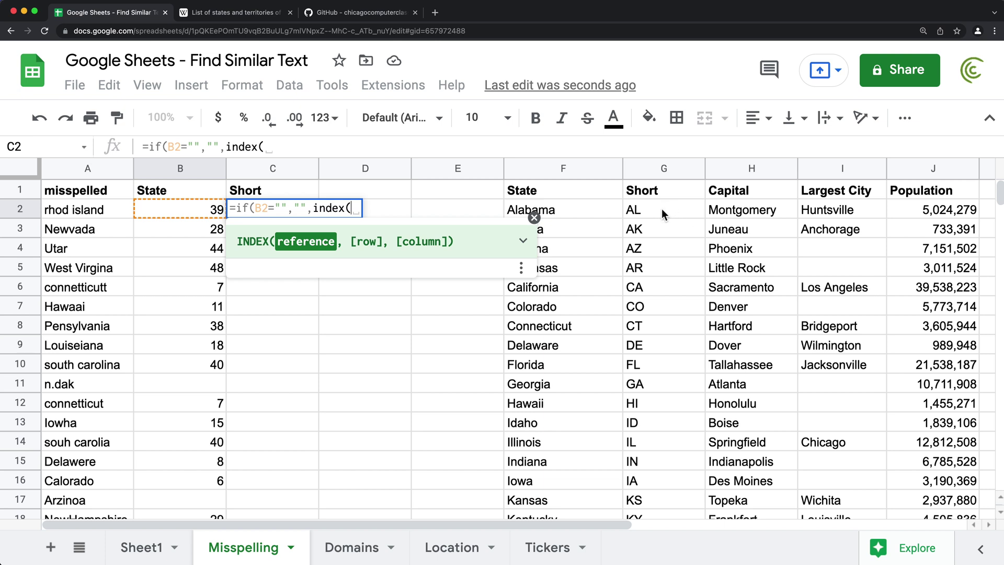
{"action": "left_click_drag", "start_coordinate": [660, 208], "coordinate": [657, 341]}
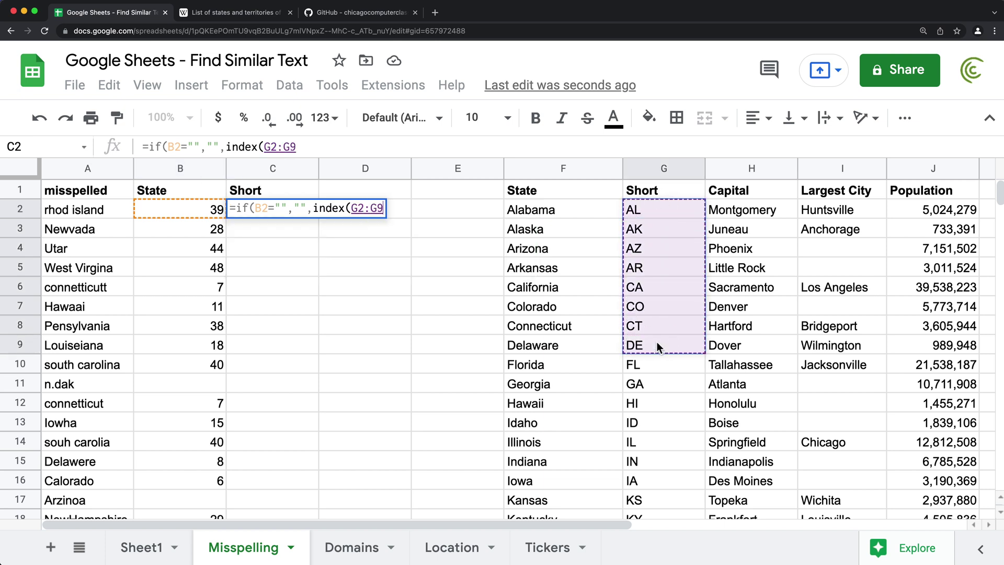
{"action": "key", "text": "BackSpace"}
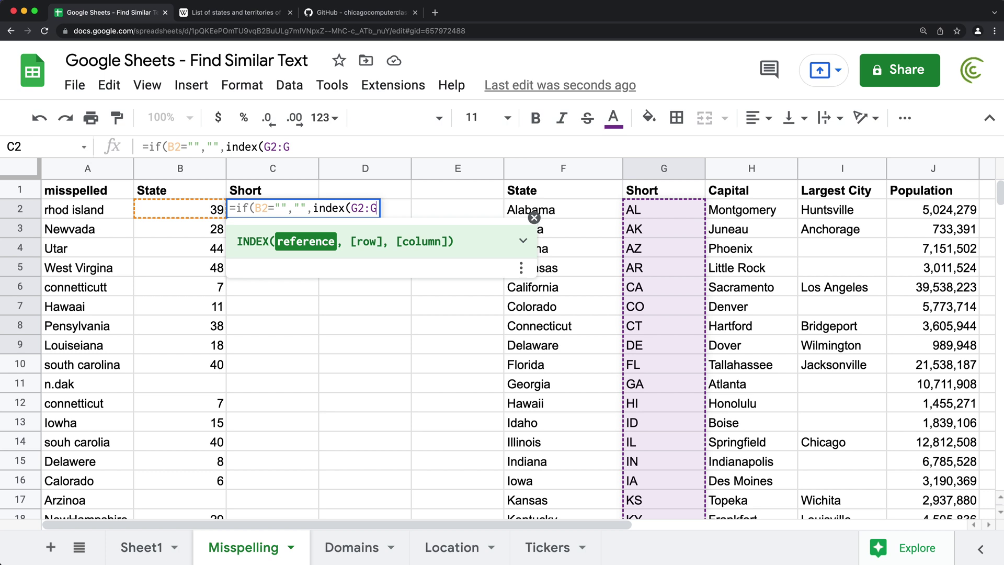
{"action": "key", "text": "F4"}
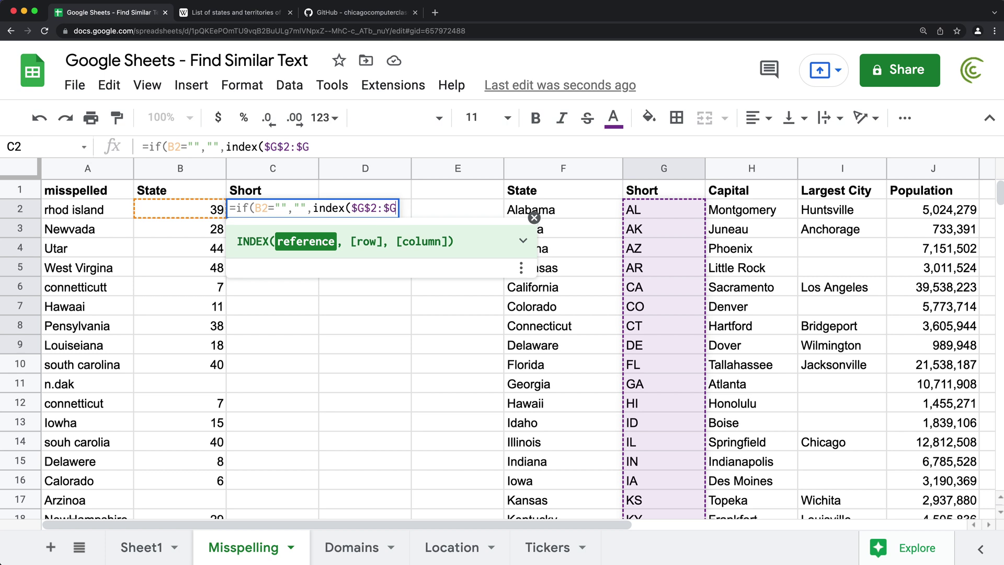
{"action": "type", "text": ","}
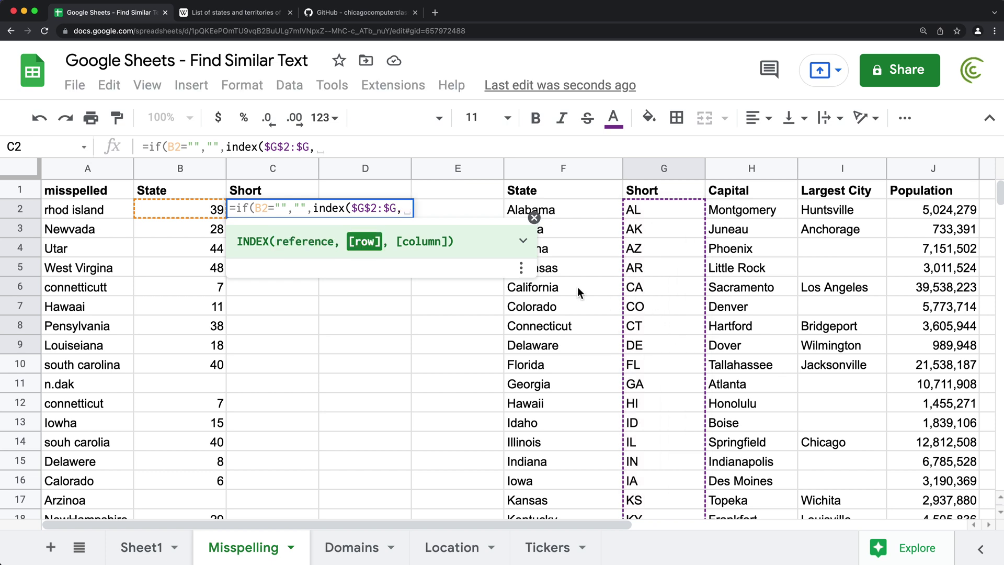
{"action": "left_click", "coordinate": [187, 214]}
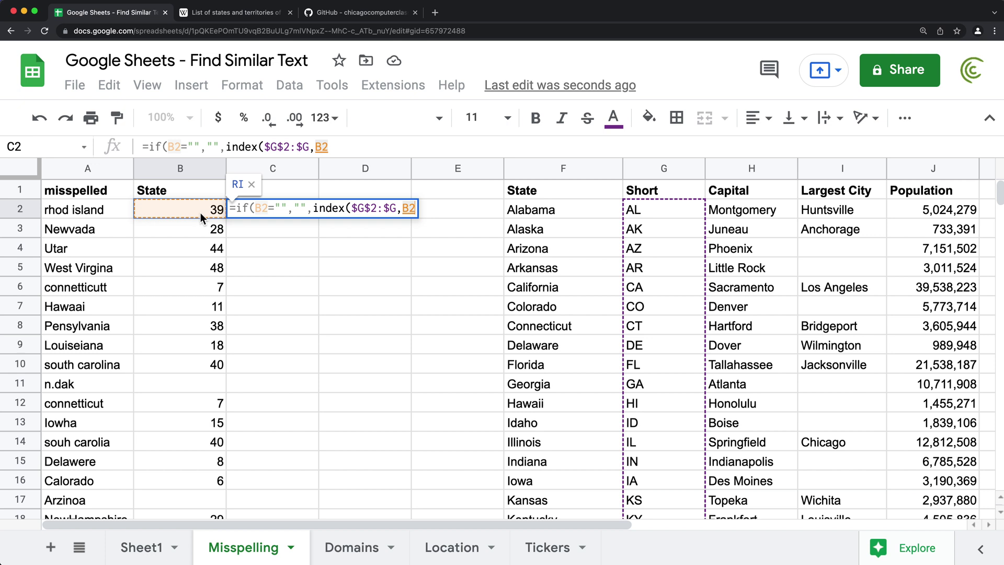
{"action": "type", "text": ")"}
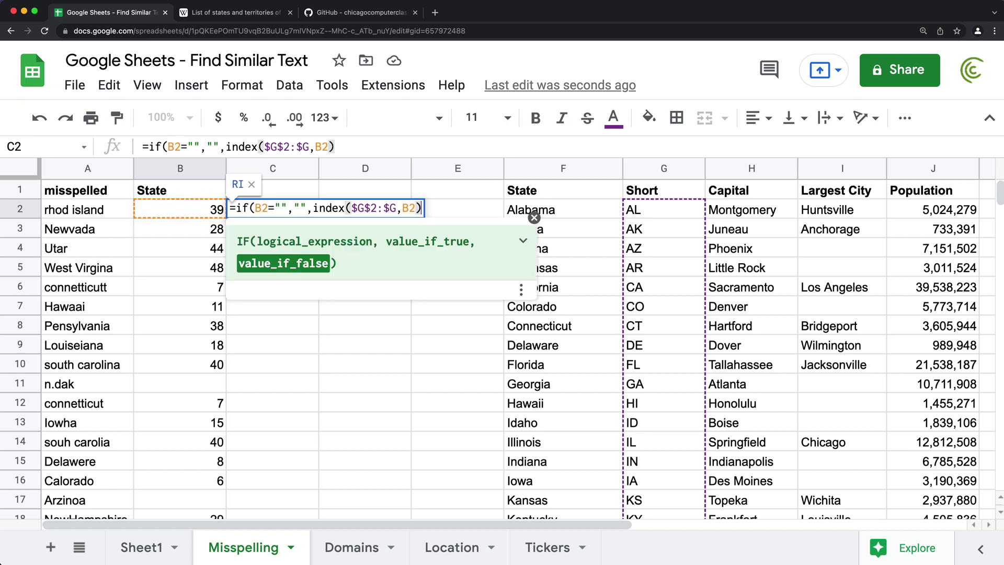
{"action": "key", "text": "Return"}
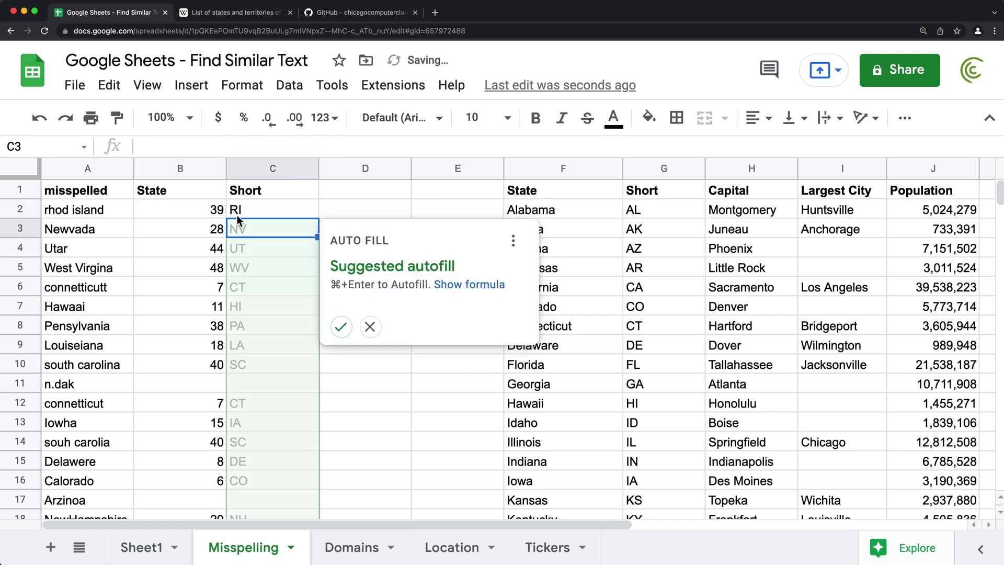
Step: Auto Fill the abbreviation formula down column C and check the blank result for n.dak
{"action": "left_click", "coordinate": [341, 327]}
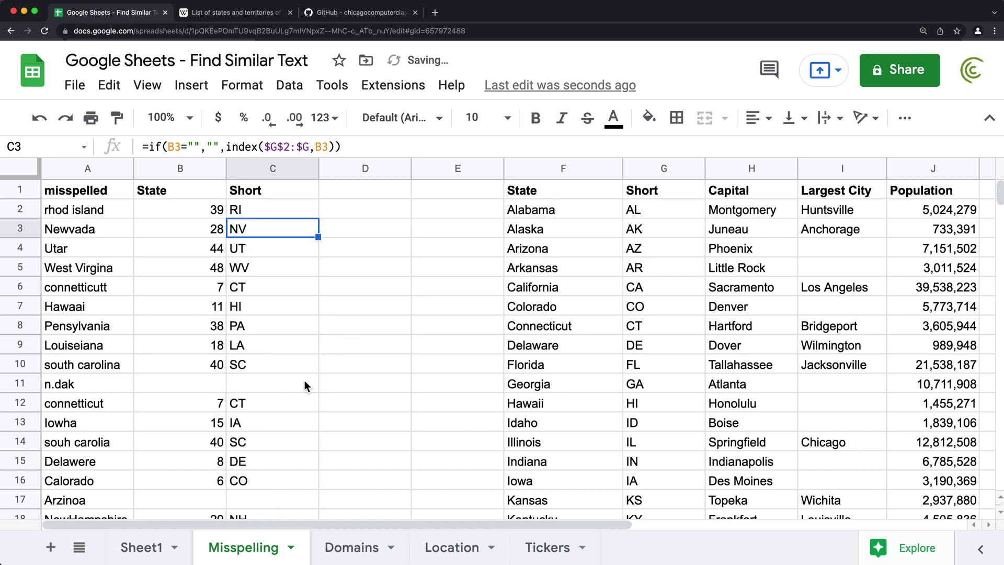
{"action": "left_click", "coordinate": [251, 383]}
{"action": "scroll", "coordinate": [296, 343], "scroll_direction": "down", "scroll_amount": 2}
{"action": "scroll", "coordinate": [293, 351], "scroll_direction": "down", "scroll_amount": 15}
{"action": "scroll", "coordinate": [293, 350], "scroll_direction": "up", "scroll_amount": 14}
{"action": "scroll", "coordinate": [292, 354], "scroll_direction": "up", "scroll_amount": 2}
{"action": "left_click", "coordinate": [200, 205]}
{"action": "key", "text": "super+shift+Down"}
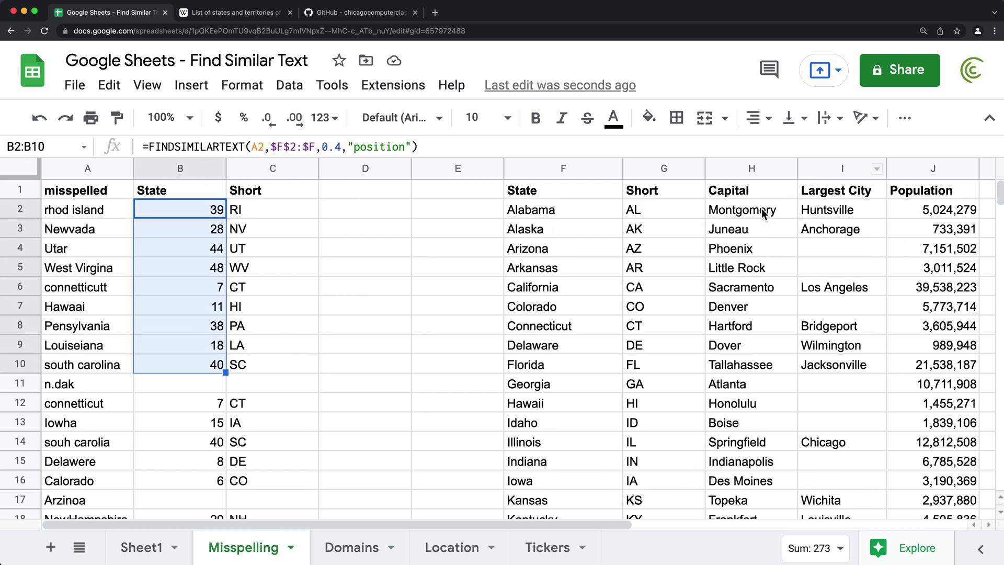
{"action": "left_click_drag", "start_coordinate": [745, 197], "coordinate": [823, 284]}
Step: Head column D 'Population' and review the C2 abbreviation lookup formula
{"action": "left_click", "coordinate": [694, 231]}
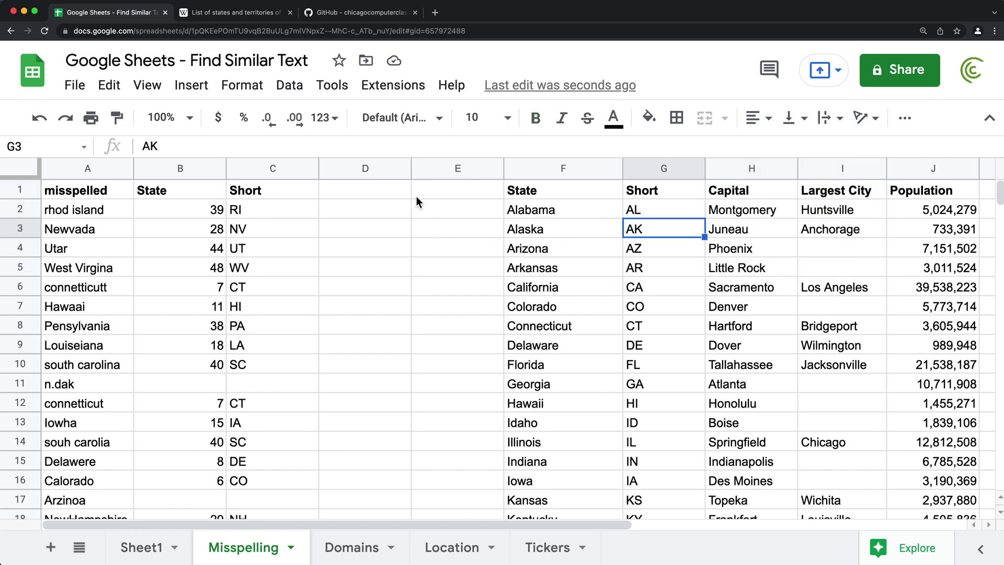
{"action": "left_click", "coordinate": [384, 195]}
{"action": "type", "text": "Pop"}
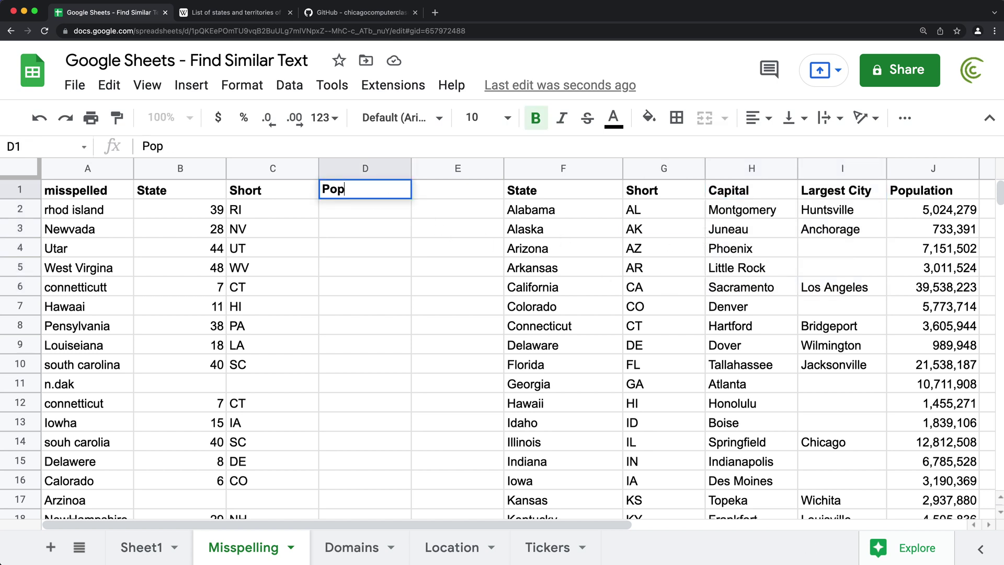
{"action": "type", "text": "ulation"}
{"action": "key", "text": "Return"}
{"action": "left_click", "coordinate": [933, 209]}
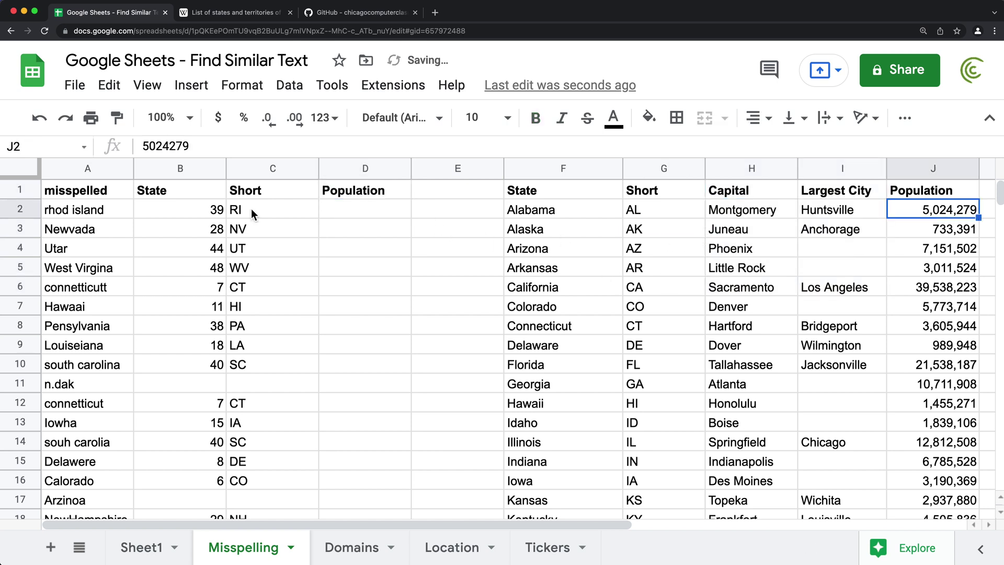
{"action": "left_click", "coordinate": [252, 212]}
Step: Enter =IF(B2="","",INDEX($J$2:$J,B2)) in D2 to look up the population
{"action": "left_click", "coordinate": [331, 209]}
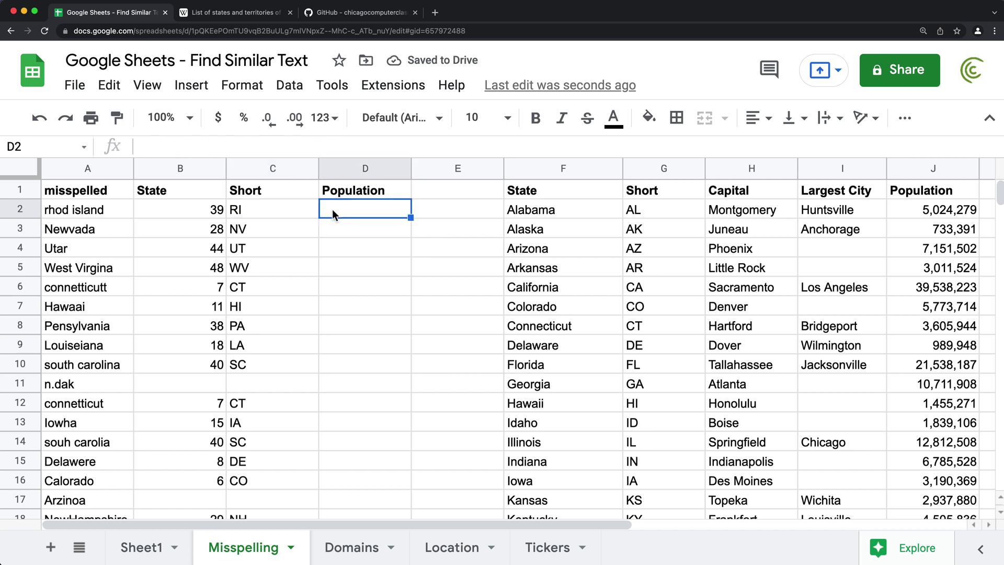
{"action": "type", "text": "=IF("}
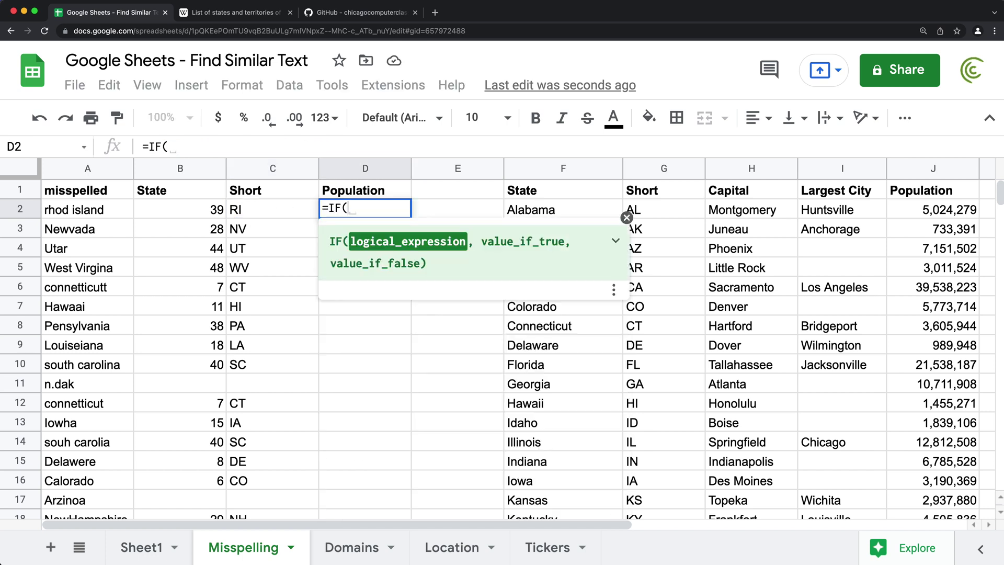
{"action": "left_click", "coordinate": [177, 208]}
{"action": "type", "text": "=\"\","}
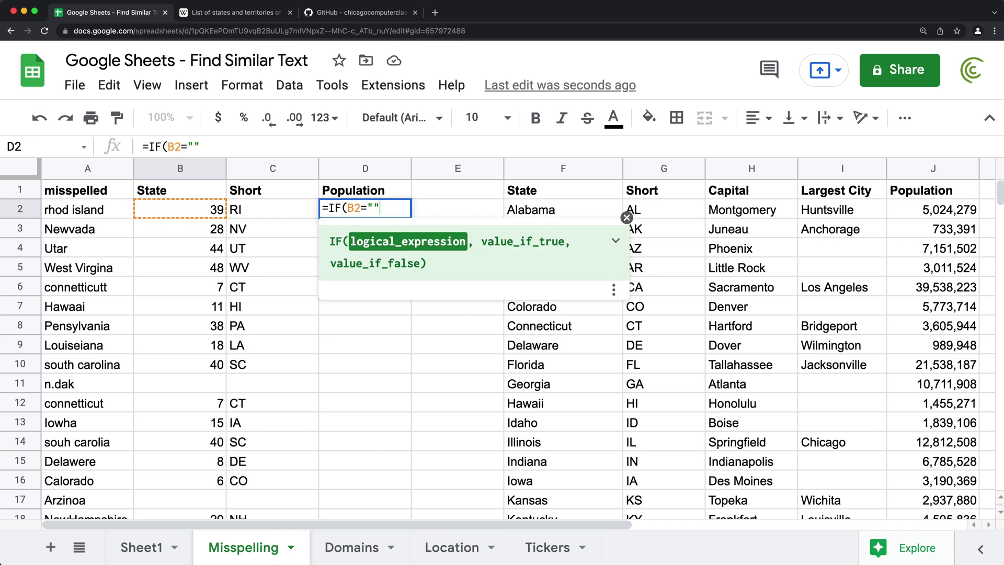
{"action": "type", "text": "\"\", "}
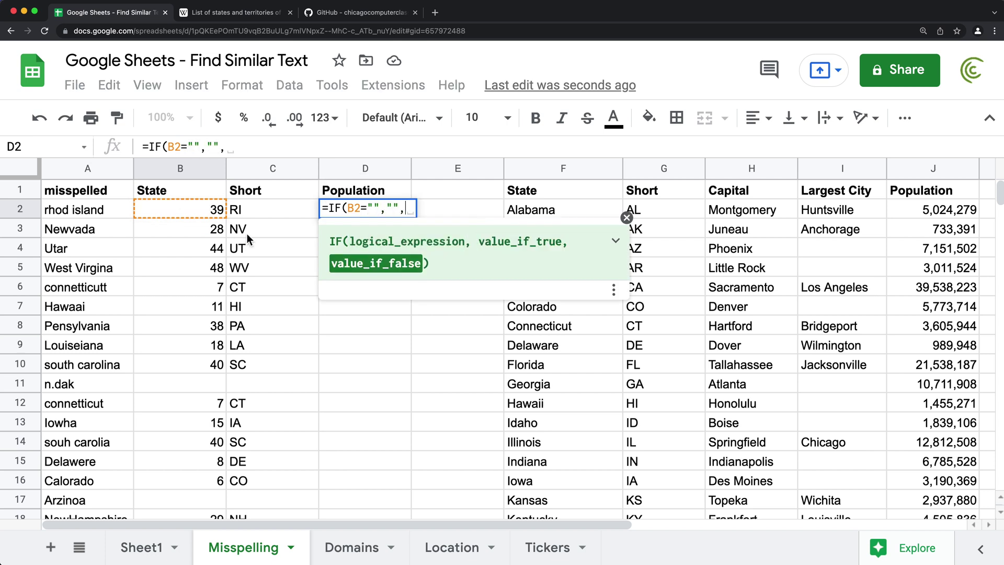
{"action": "type", "text": "INDEX("}
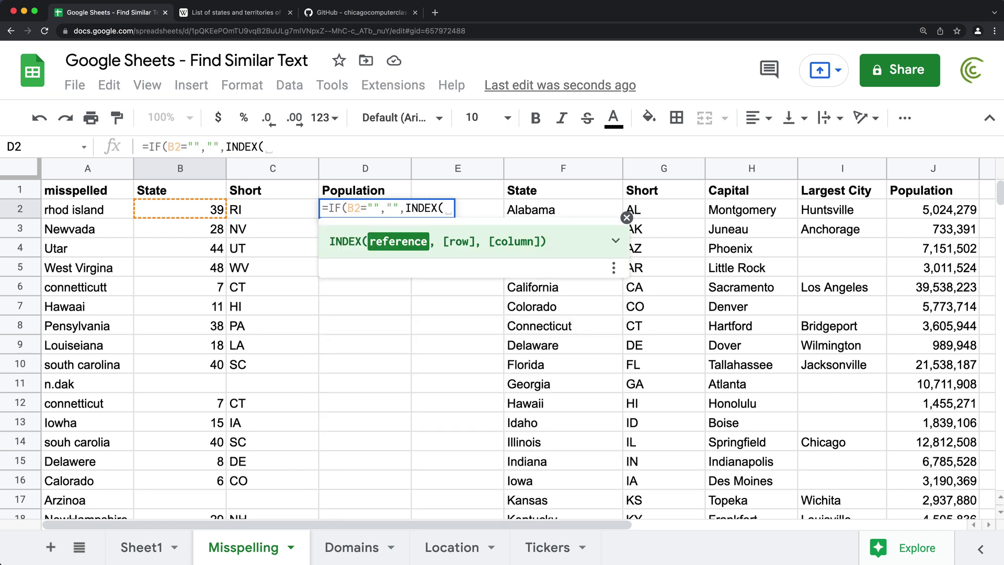
{"action": "left_click_drag", "start_coordinate": [685, 216], "coordinate": [674, 337]}
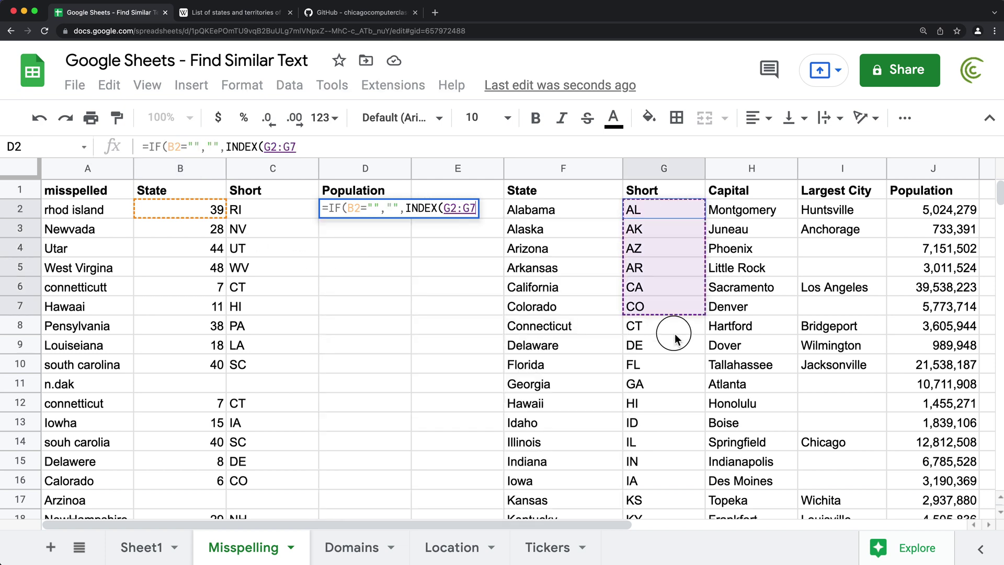
{"action": "left_click_drag", "start_coordinate": [944, 214], "coordinate": [917, 342]}
{"action": "key", "text": "BackSpace"}
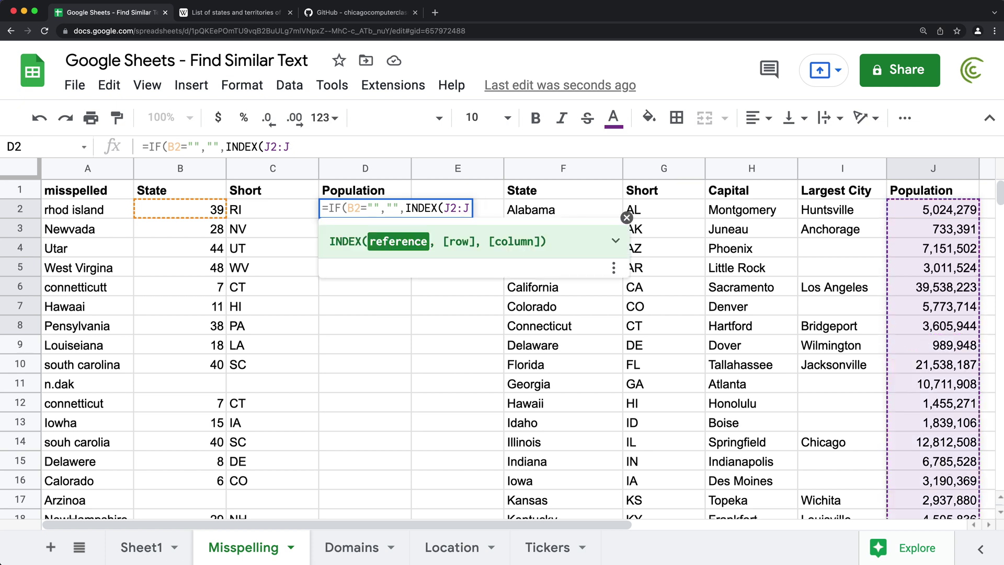
{"action": "key", "text": "F4"}
{"action": "type", "text": ","}
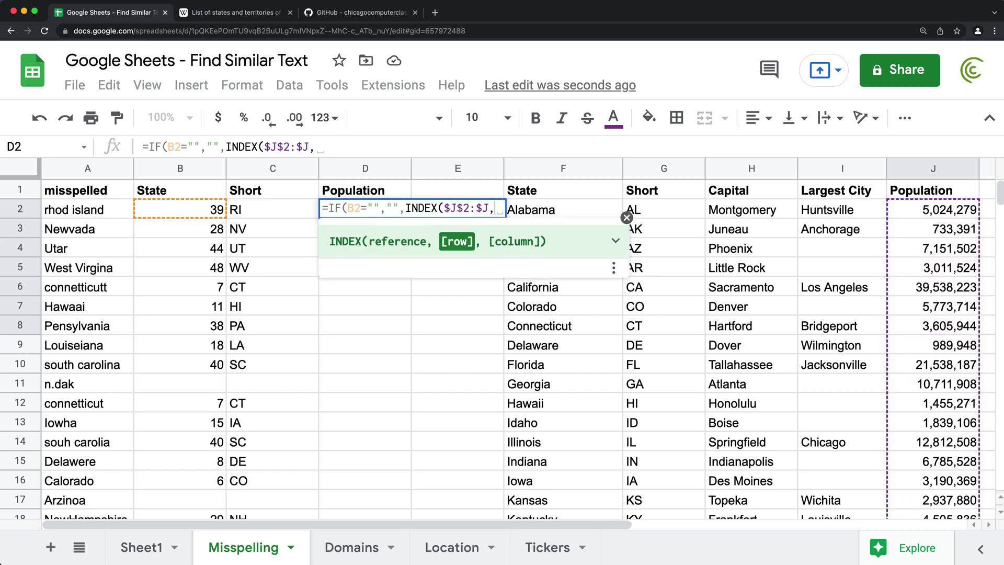
{"action": "left_click", "coordinate": [187, 211]}
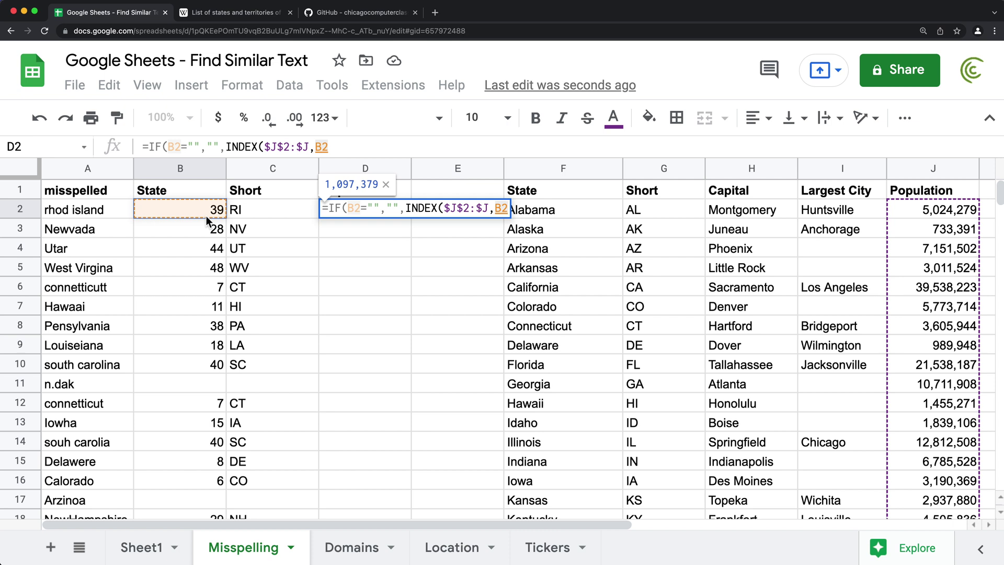
{"action": "type", "text": ")"}
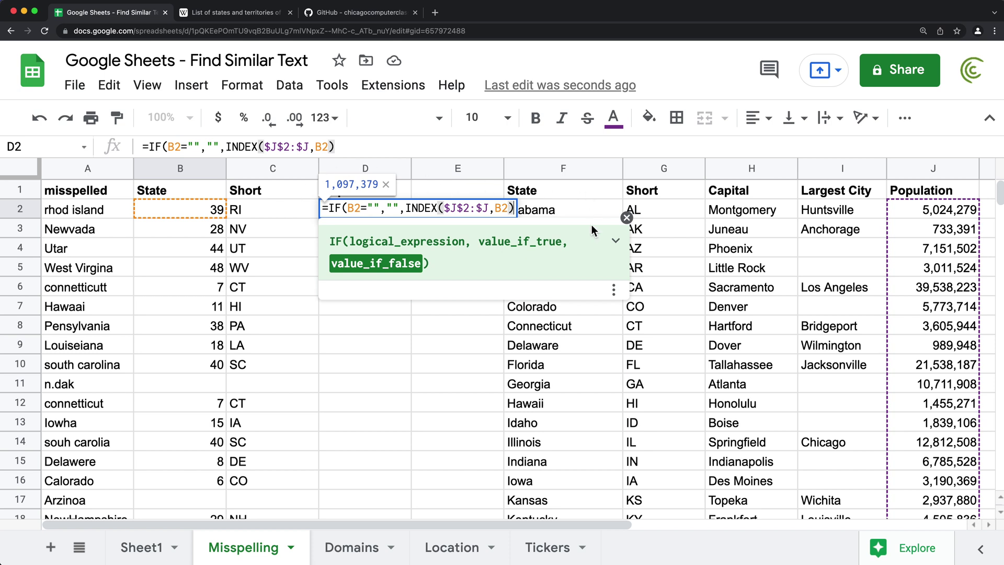
{"action": "type", "text": ")"}
{"action": "key", "text": "Return"}
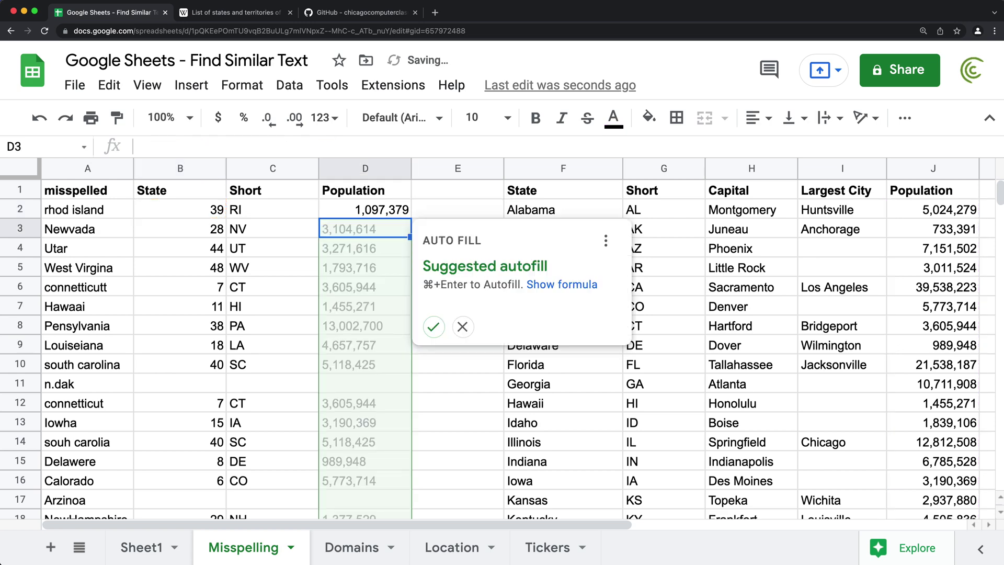
Step: Accept the suggested autofill down column D and check the copied formula in D8
{"action": "left_click", "coordinate": [434, 327]}
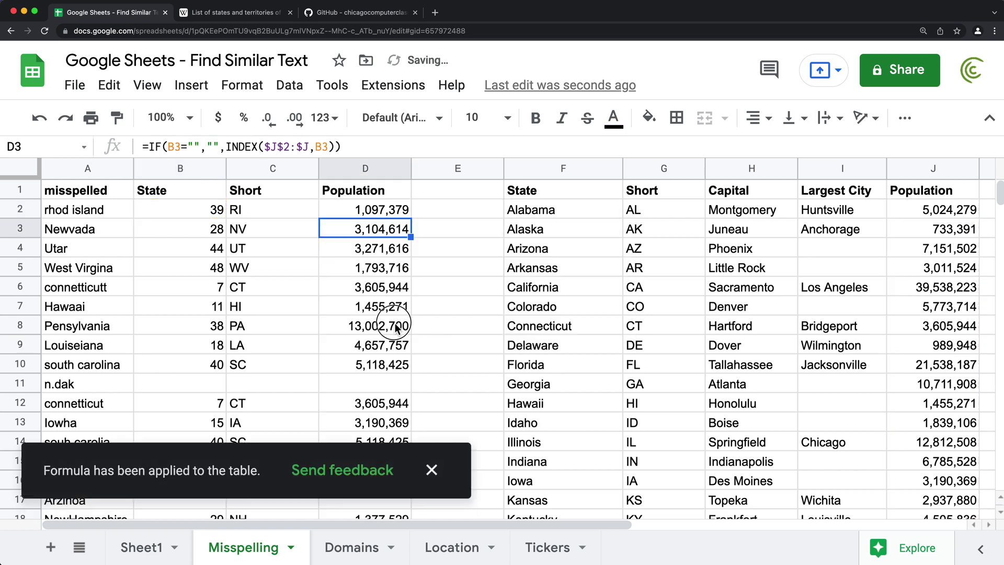
{"action": "left_click", "coordinate": [397, 327]}
{"action": "left_click", "coordinate": [431, 468]}
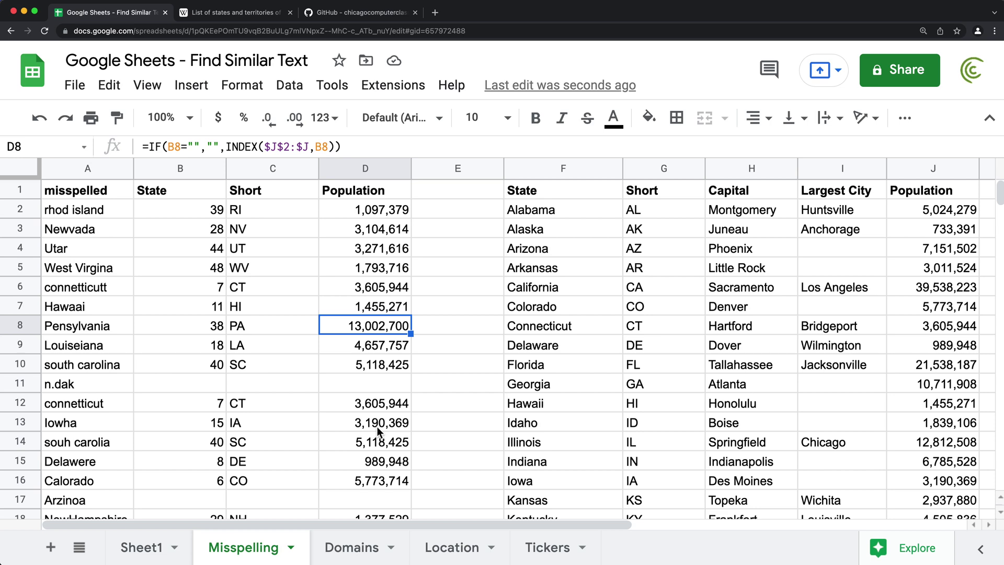
{"action": "scroll", "coordinate": [399, 391], "scroll_direction": "down", "scroll_amount": 5}
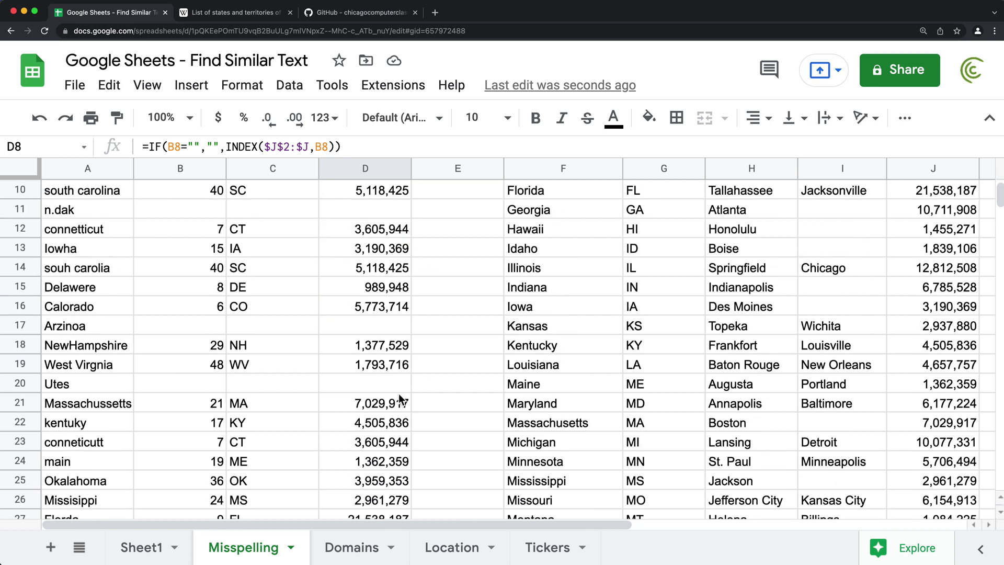
{"action": "scroll", "coordinate": [398, 393], "scroll_direction": "down", "scroll_amount": 3}
{"action": "scroll", "coordinate": [397, 411], "scroll_direction": "up", "scroll_amount": 8}
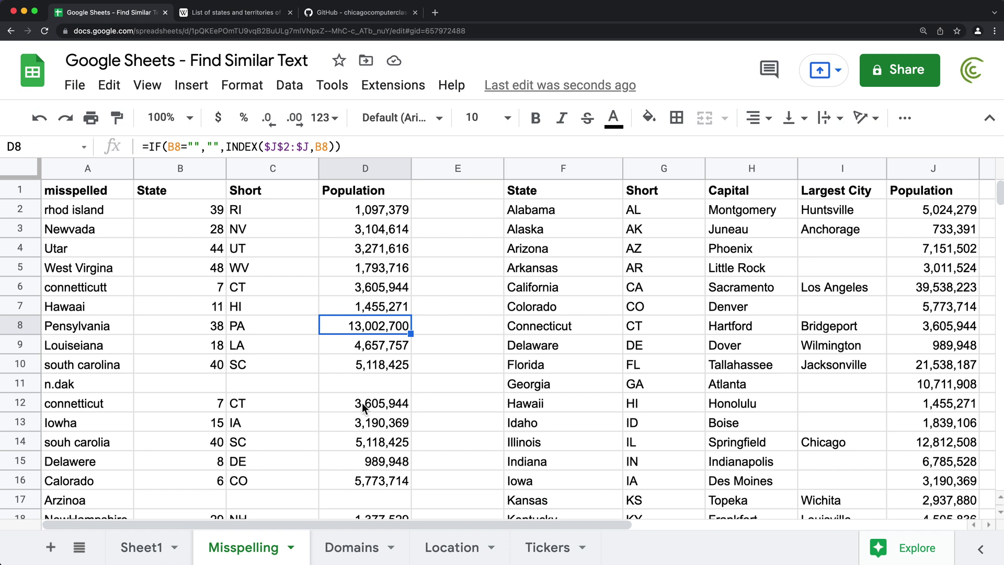
{"action": "left_click", "coordinate": [65, 307]}
{"action": "left_click", "coordinate": [361, 307]}
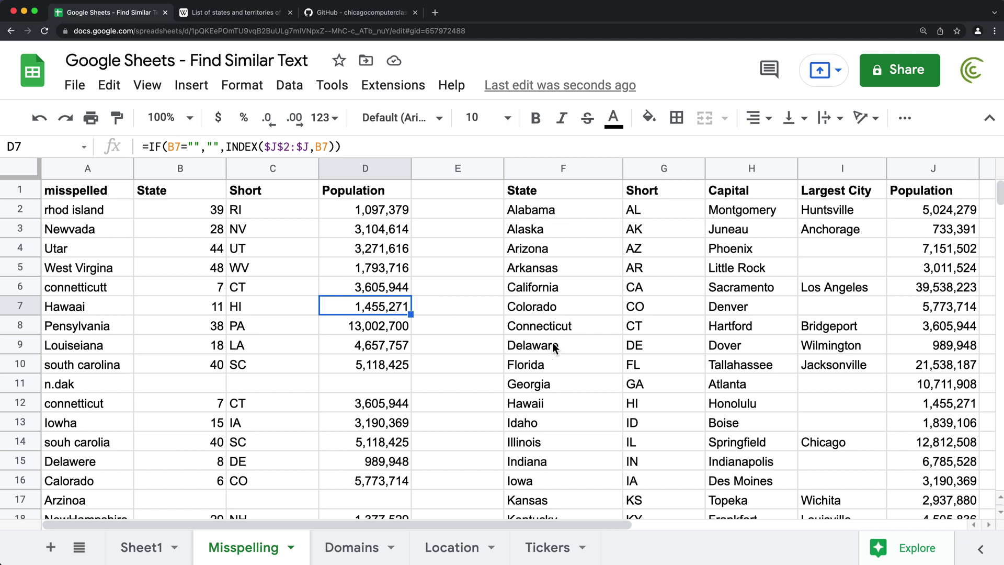
{"action": "left_click", "coordinate": [544, 410]}
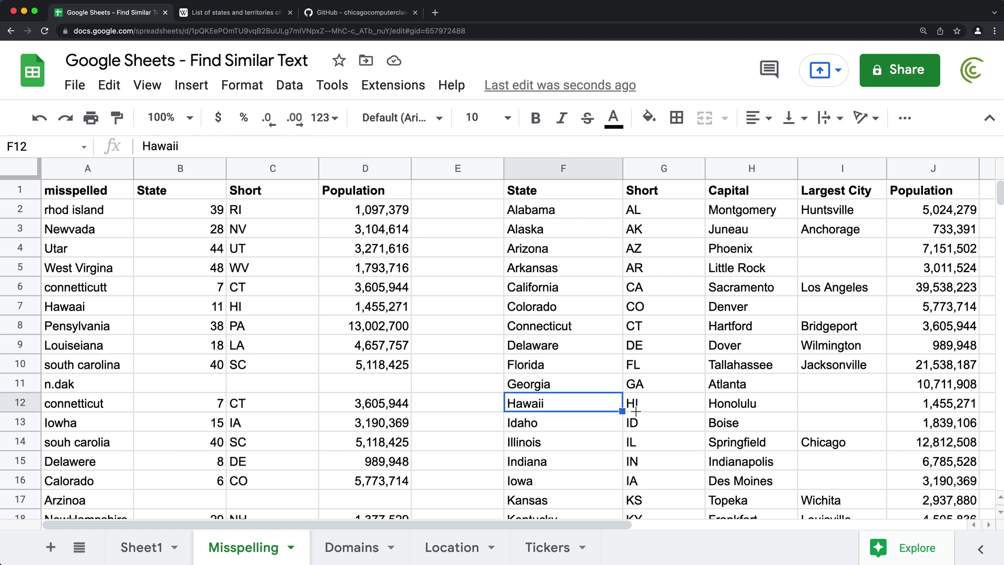
{"action": "left_click_drag", "start_coordinate": [952, 410], "coordinate": [578, 405]}
{"action": "left_click", "coordinate": [199, 307]}
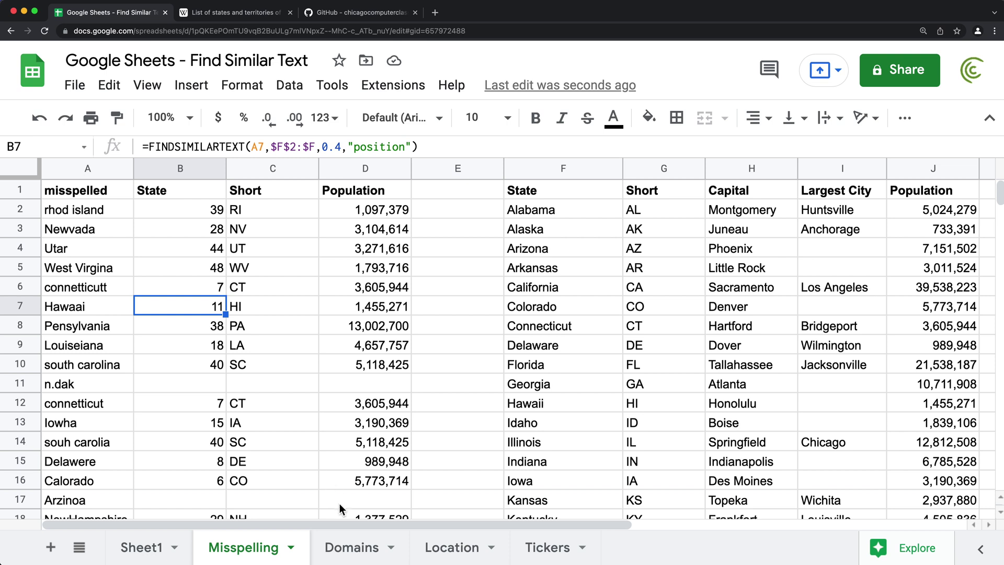
Step: Compare the Domains company names in B2:B14 with the Tickers names and stock symbols
{"action": "left_click", "coordinate": [348, 552]}
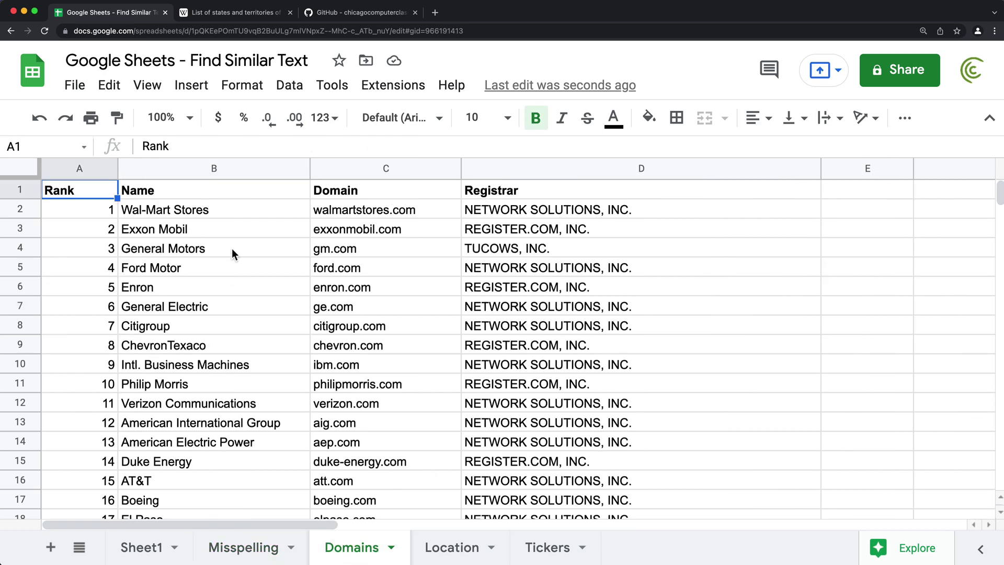
{"action": "left_click_drag", "start_coordinate": [197, 208], "coordinate": [166, 451]}
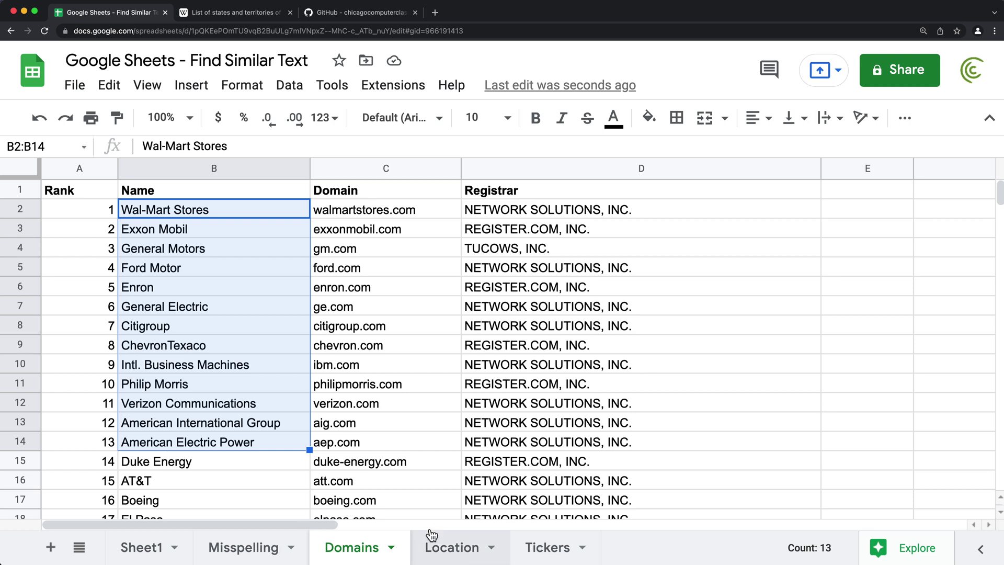
{"action": "left_click", "coordinate": [215, 285]}
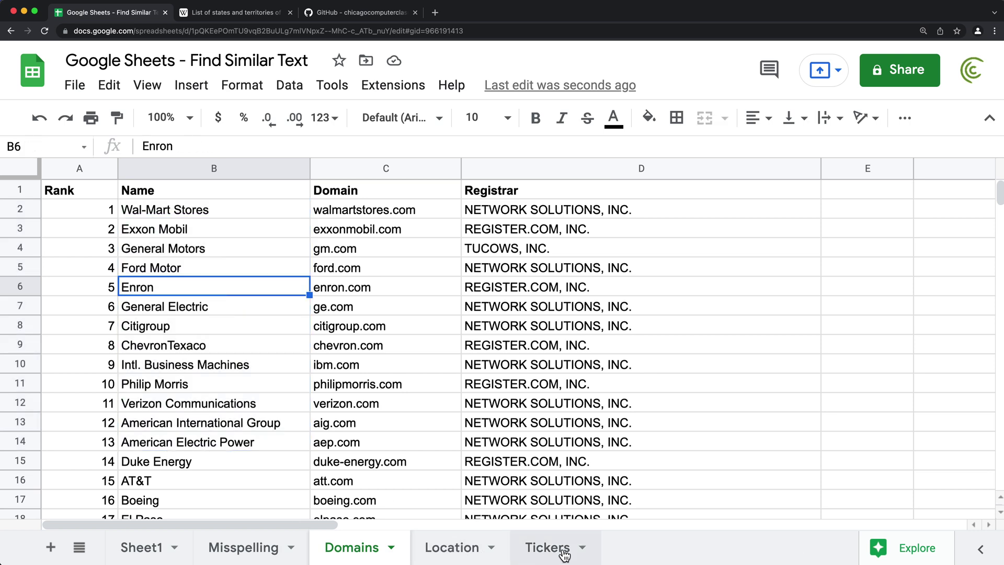
{"action": "left_click", "coordinate": [539, 547]}
{"action": "left_click_drag", "start_coordinate": [125, 212], "coordinate": [146, 403]}
{"action": "left_click", "coordinate": [227, 209]}
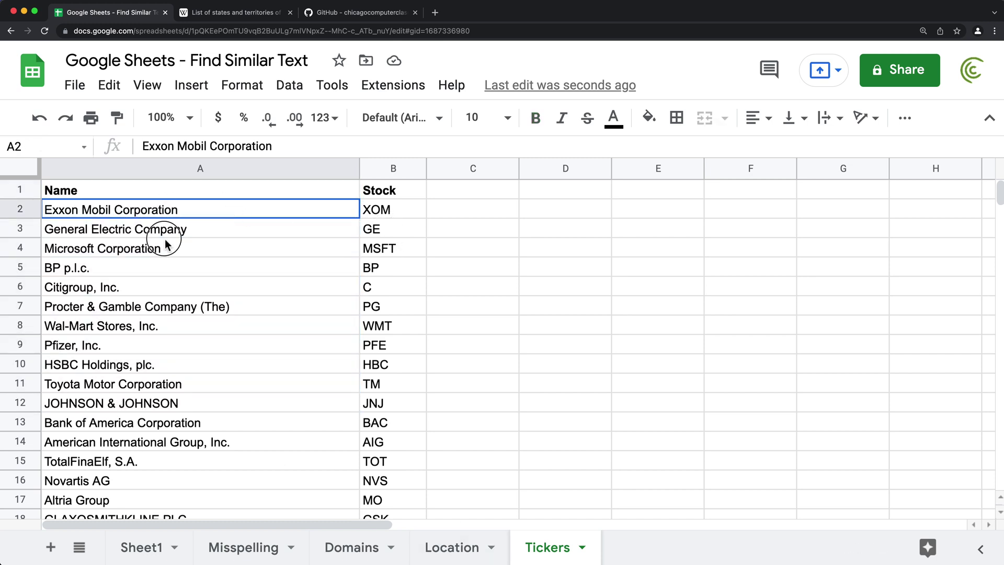
{"action": "left_click", "coordinate": [199, 383], "text": "shift"}
{"action": "left_click_drag", "start_coordinate": [406, 209], "coordinate": [399, 365]}
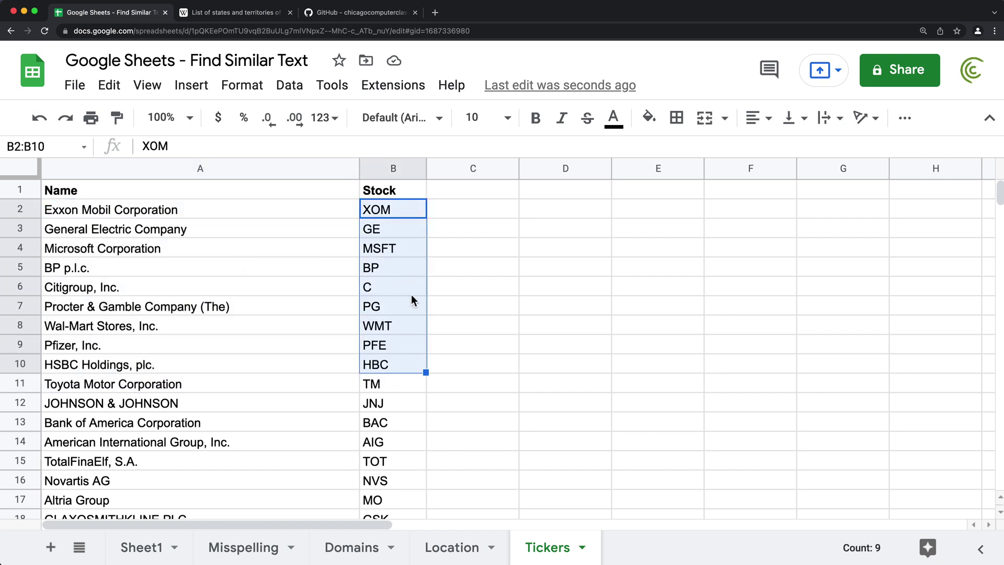
{"action": "left_click", "coordinate": [177, 211]}
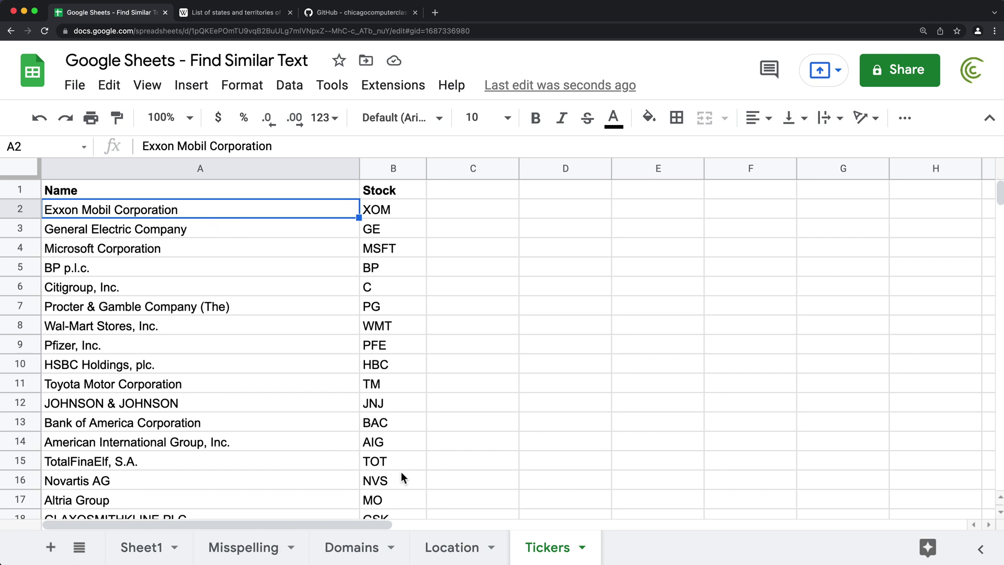
Step: Compare Wal-Mart Stores on Domains with Wal-Mart Stores, Inc. on Tickers, ending on Domains
{"action": "left_click", "coordinate": [368, 551]}
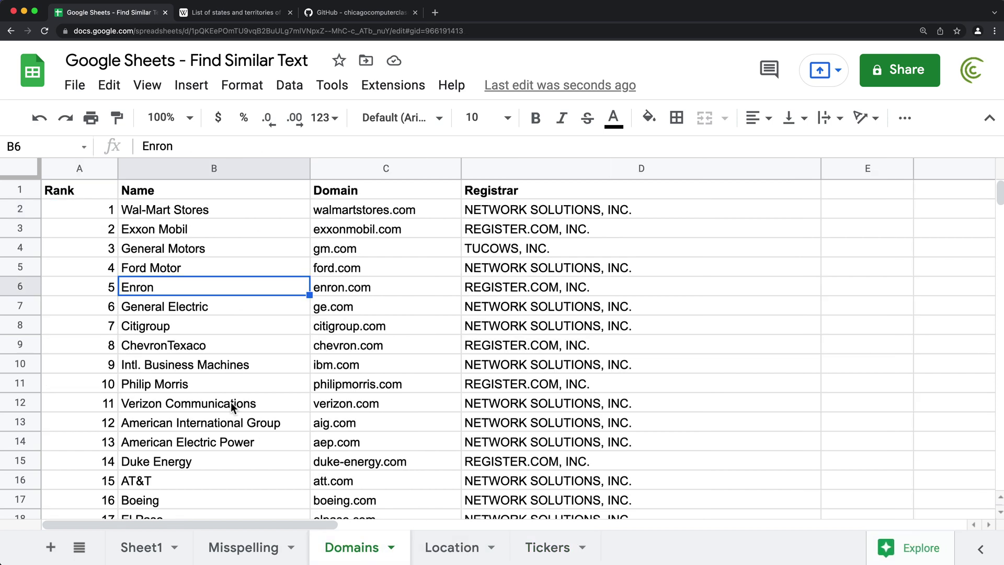
{"action": "left_click", "coordinate": [162, 211]}
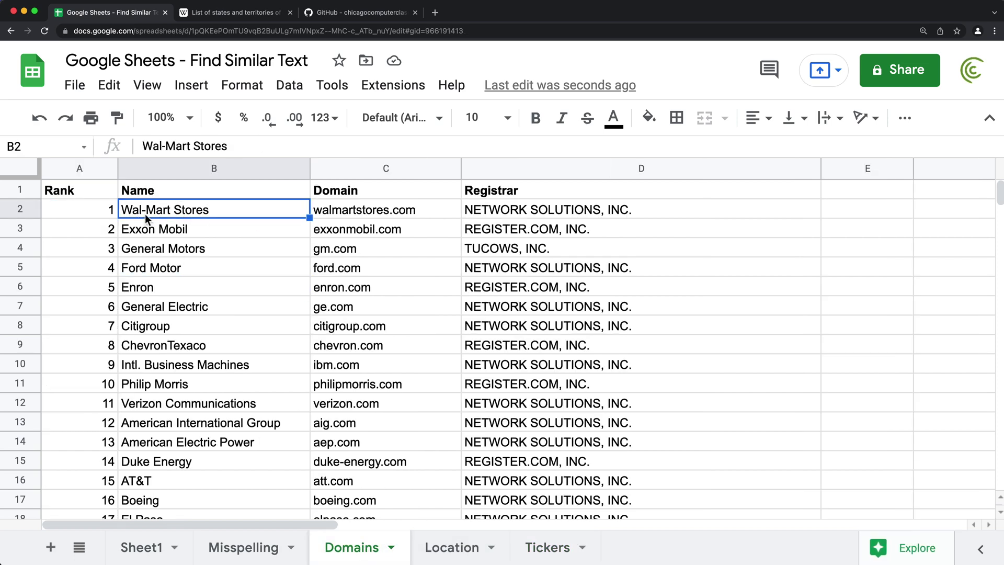
{"action": "left_click", "coordinate": [539, 547]}
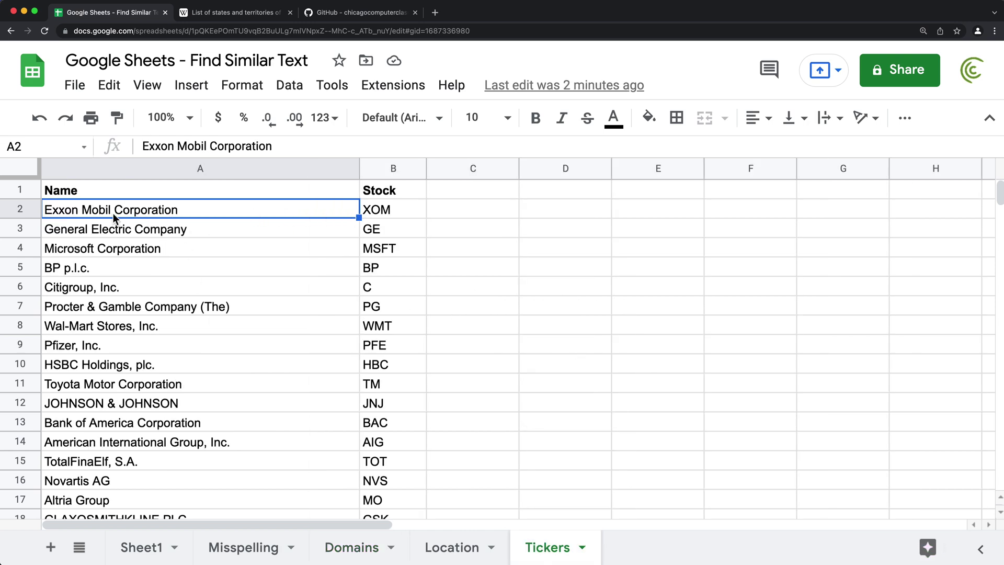
{"action": "left_click", "coordinate": [102, 328]}
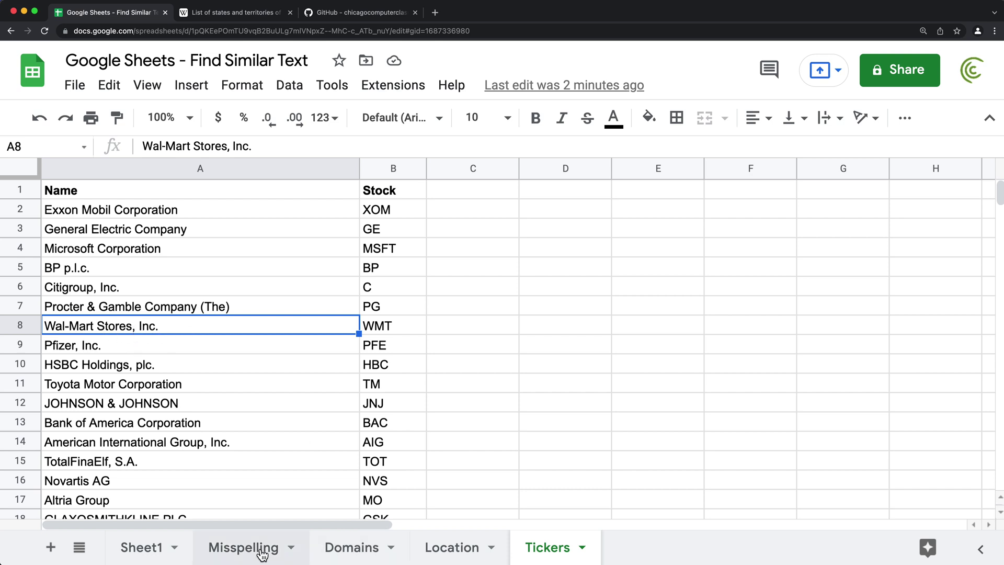
{"action": "left_click", "coordinate": [363, 548]}
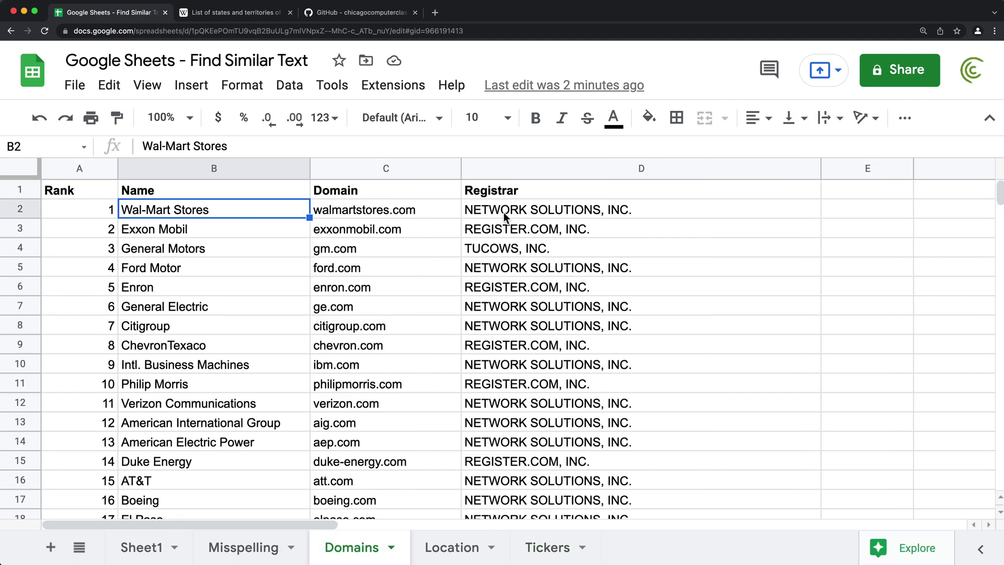
Step: Narrow the Registrar column and add a bold 'Matching Name' heading in E1
{"action": "left_click_drag", "start_coordinate": [821, 171], "coordinate": [676, 157]}
{"action": "left_click", "coordinate": [721, 195]}
{"action": "type", "text": "MAtch"}
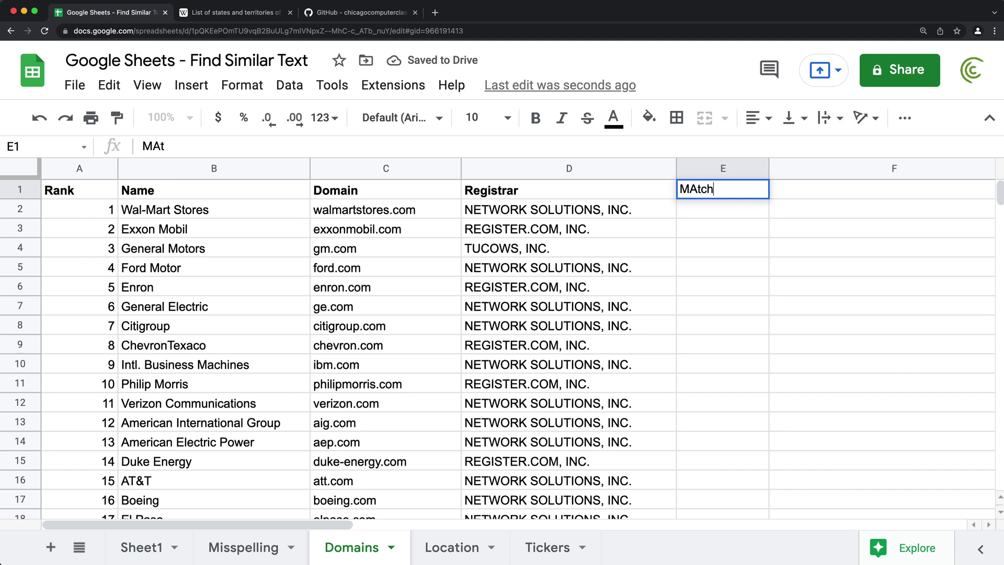
{"action": "type", "text": "ing Name"}
{"action": "key", "text": "Return"}
{"action": "key", "text": "Up"}
{"action": "key", "text": "ctrl+b"}
{"action": "key", "text": "Down"}
Step: In E2, type =FINDSIMILARTEXT(B2,Tickers!$A$2:$A,0.7), picking the Tickers name column
{"action": "type", "text": "="}
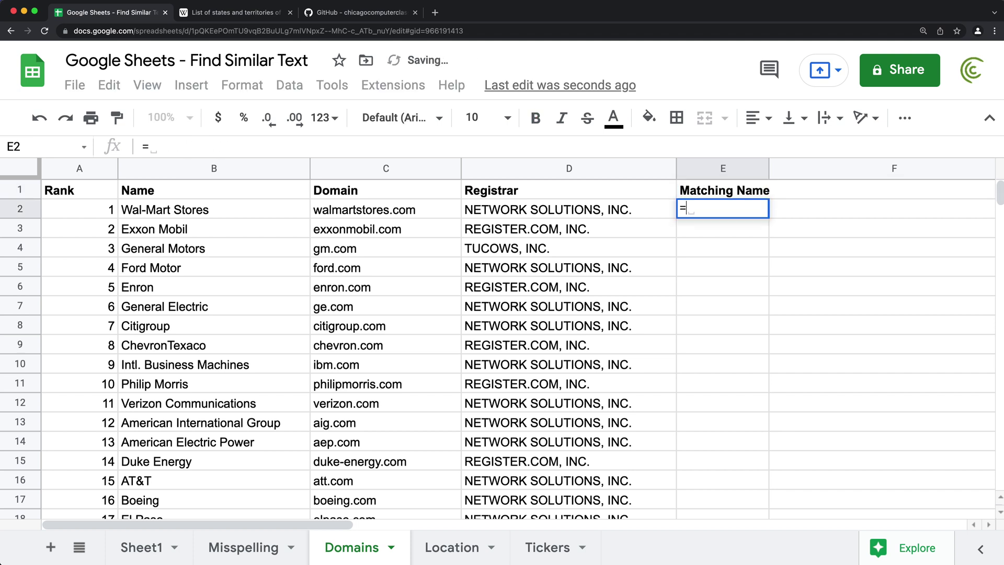
{"action": "type", "text": "FIND"}
{"action": "key", "text": "Down"}
{"action": "key", "text": "Down"}
{"action": "key", "text": "Tab"}
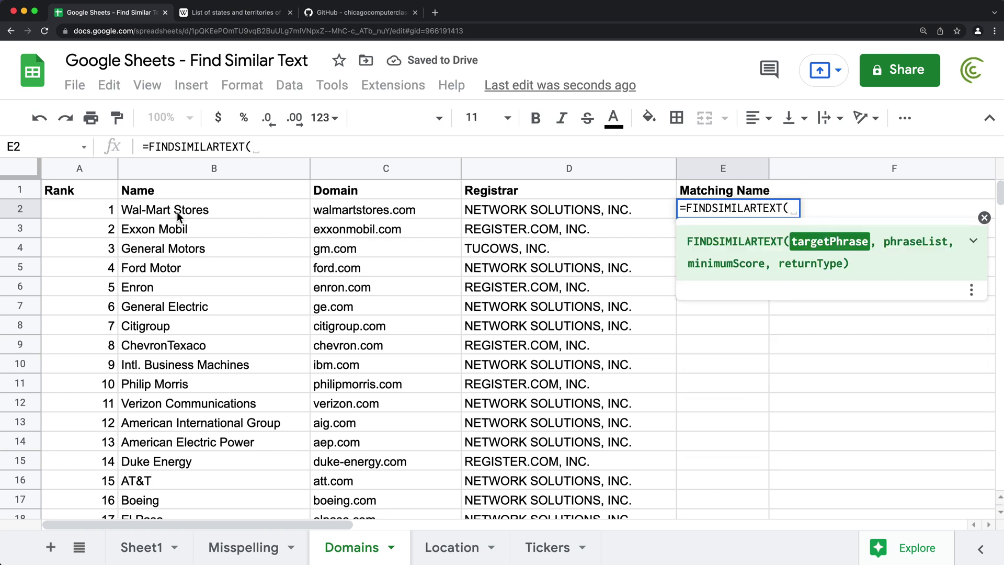
{"action": "left_click", "coordinate": [190, 212]}
{"action": "type", "text": ","}
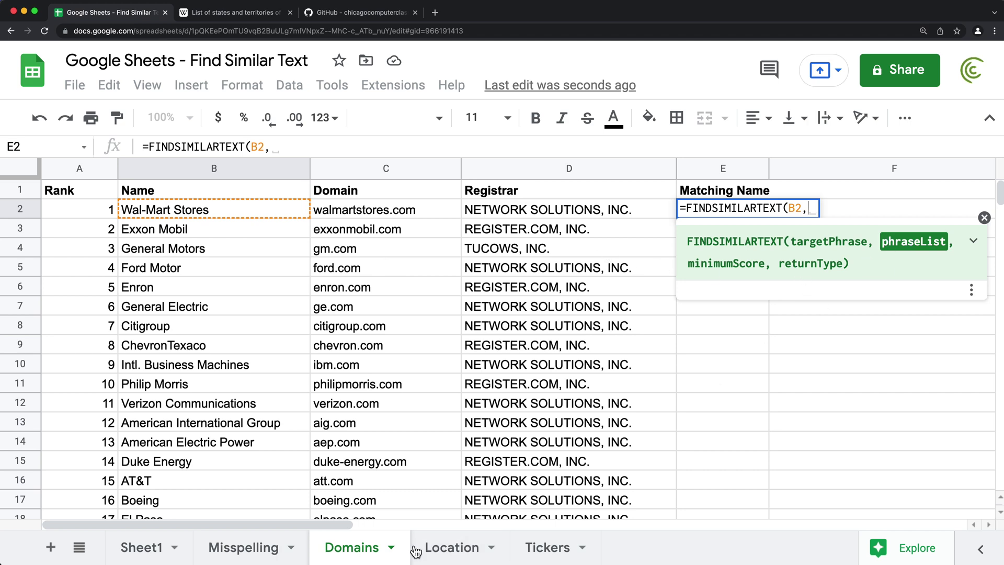
{"action": "left_click", "coordinate": [558, 550]}
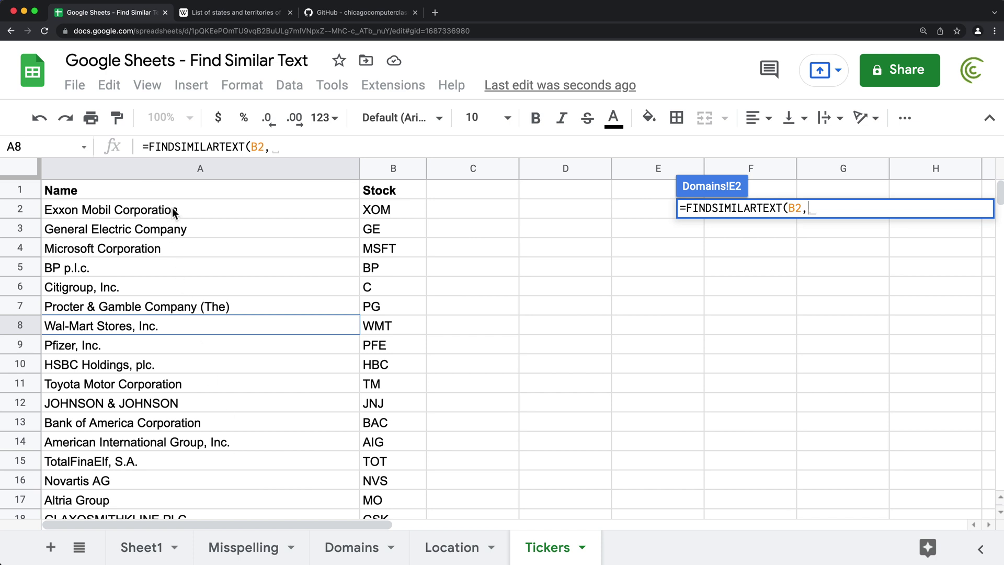
{"action": "left_click_drag", "start_coordinate": [174, 211], "coordinate": [164, 347]}
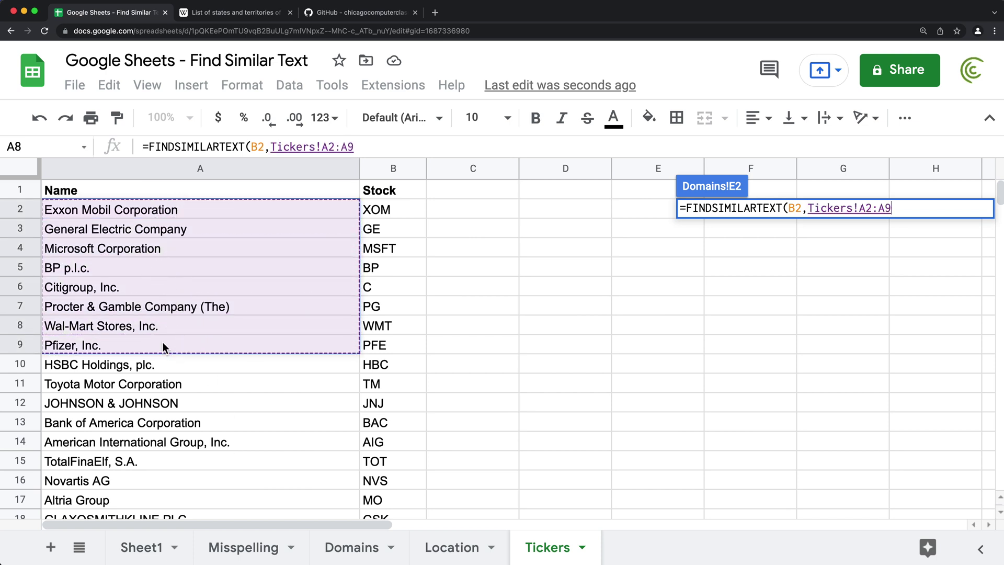
{"action": "key", "text": "BackSpace"}
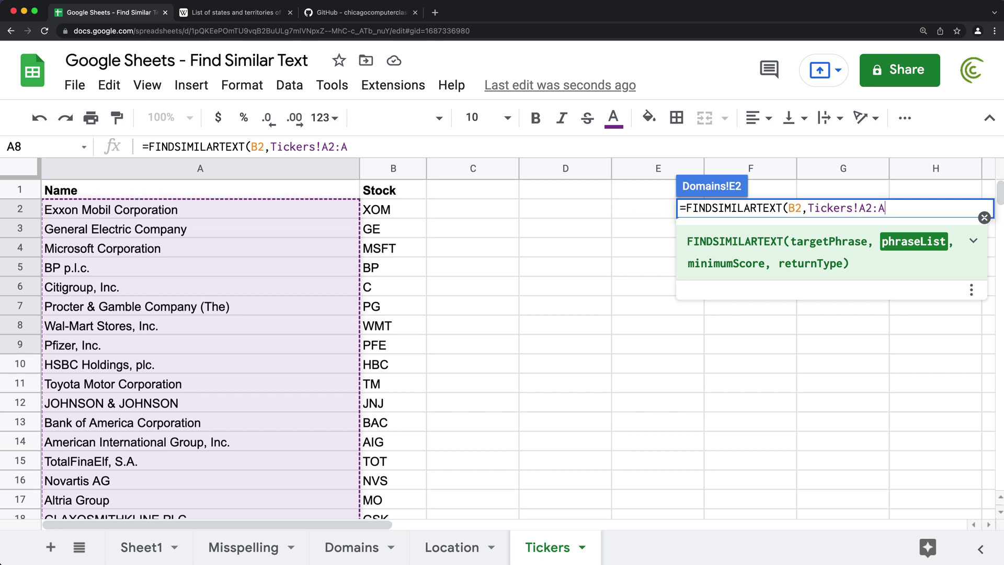
{"action": "key", "text": "F4"}
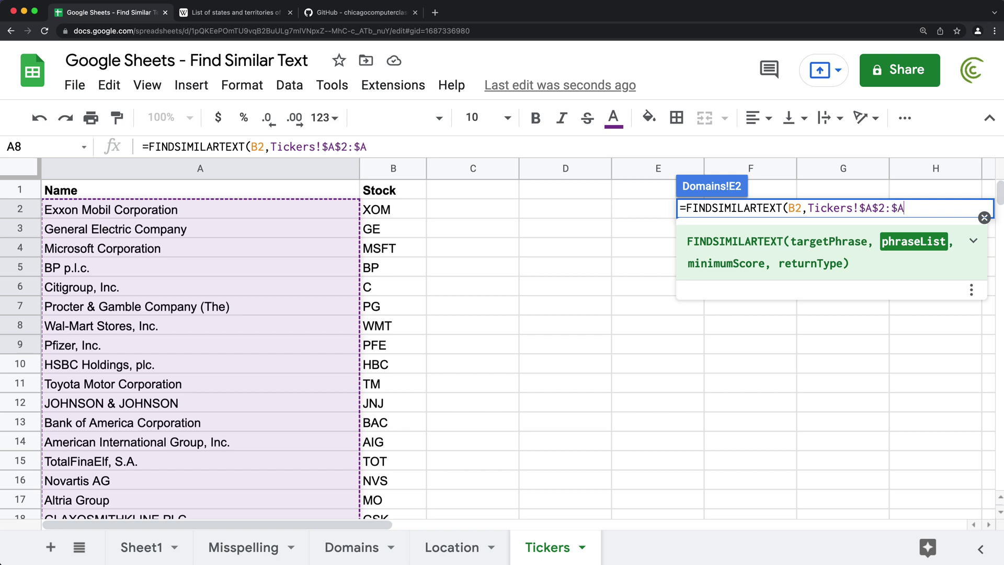
{"action": "type", "text": ", "}
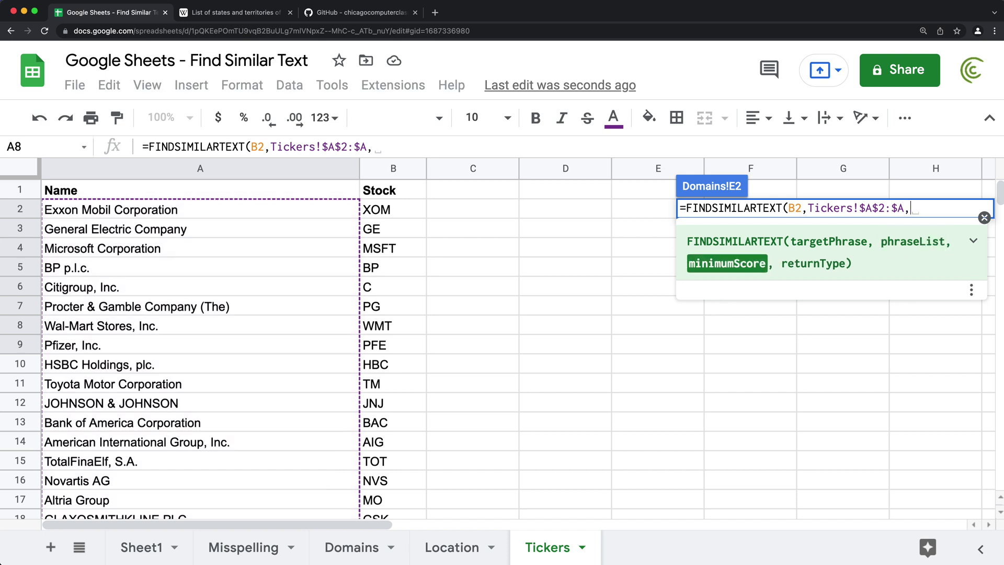
{"action": "type", "text": "0.7"}
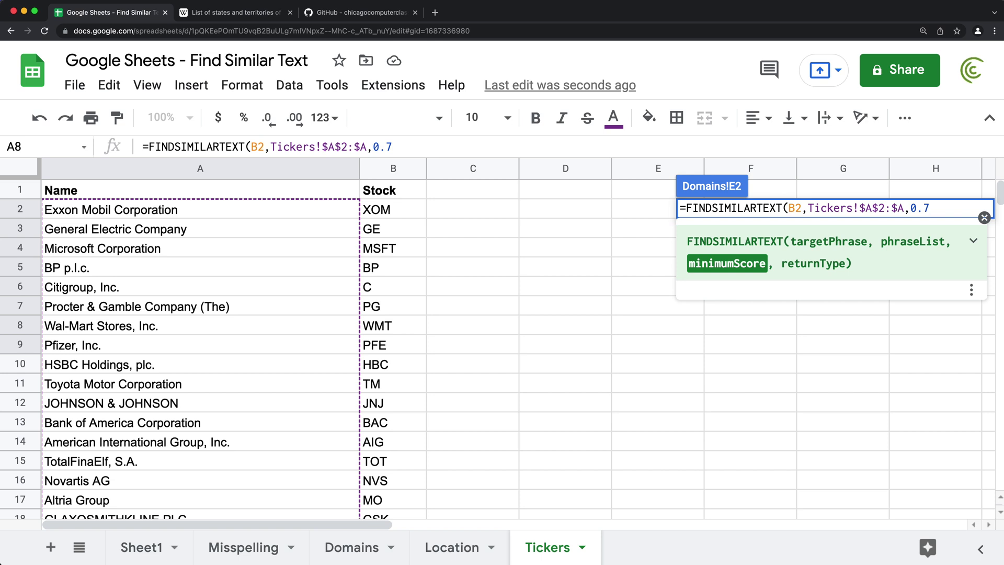
{"action": "type", "text": ")"}
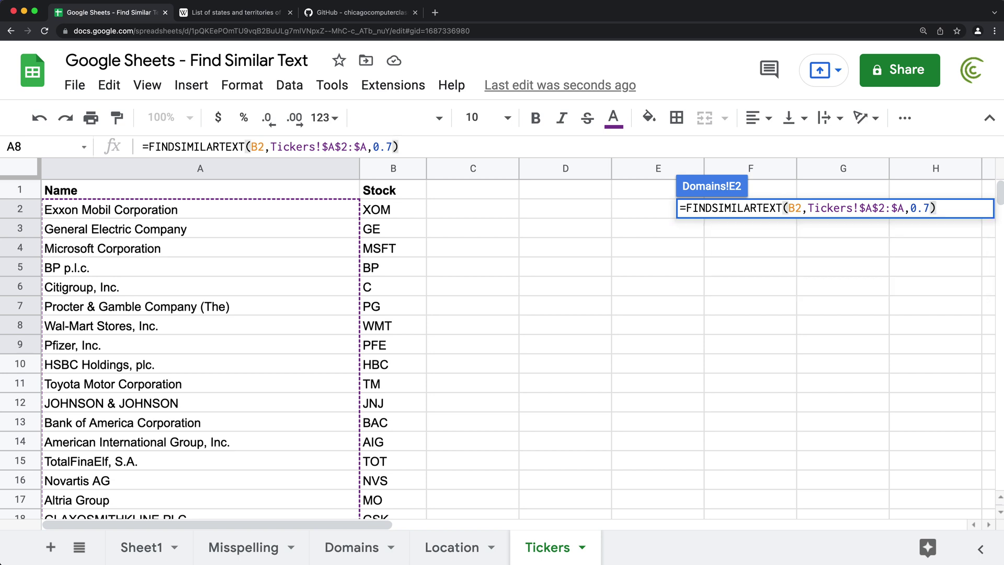
Step: Commit E2's formula, fill it down column E, and widen the column for long names
{"action": "key", "text": "Return"}
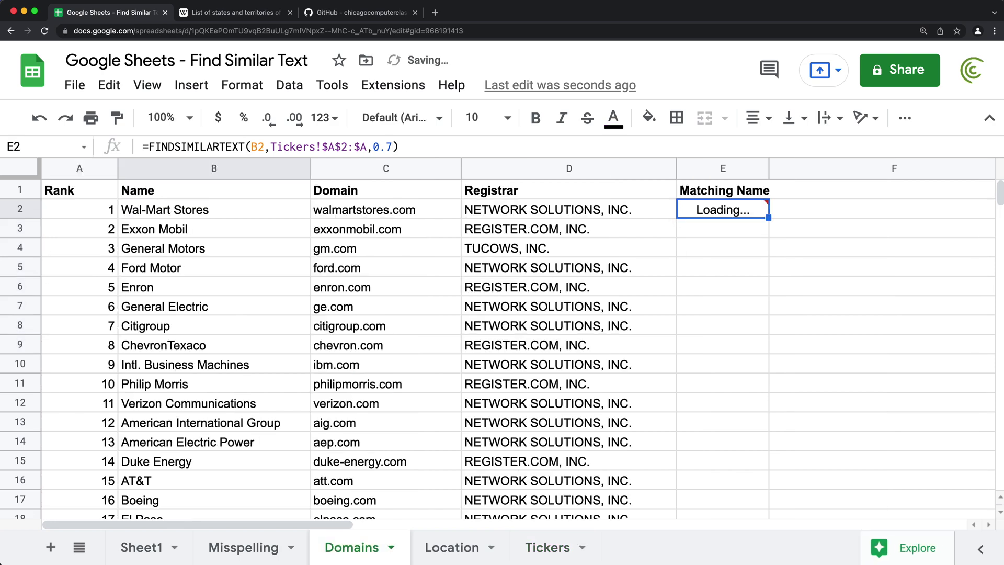
{"action": "left_click_drag", "start_coordinate": [770, 168], "coordinate": [818, 167]}
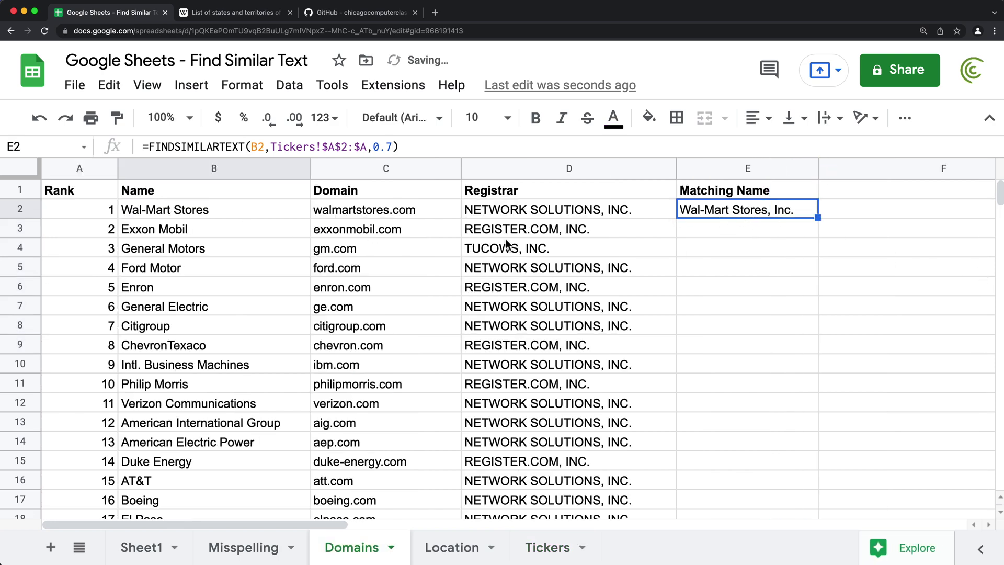
{"action": "double_click", "coordinate": [818, 219]}
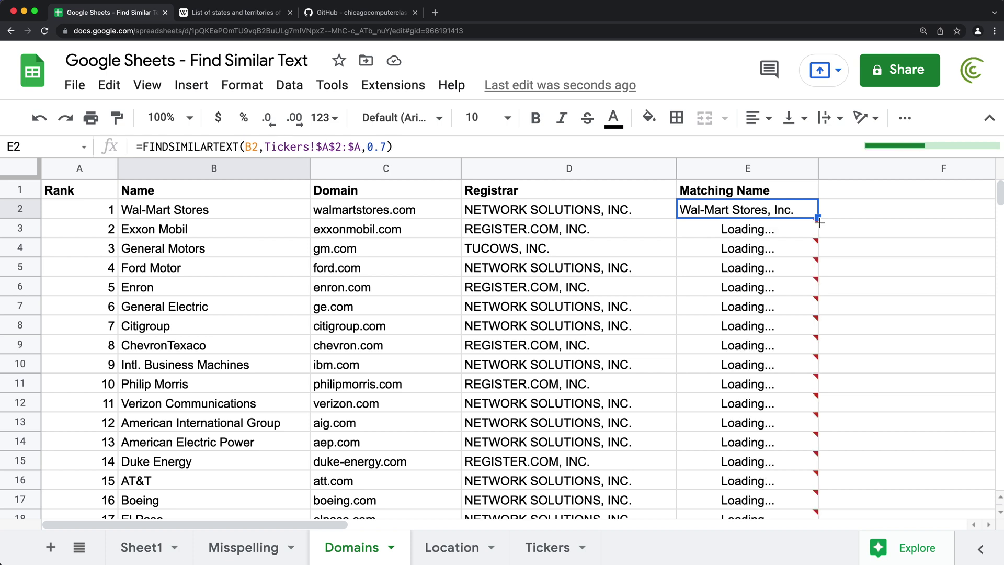
{"action": "mouse_move", "coordinate": [700, 316]}
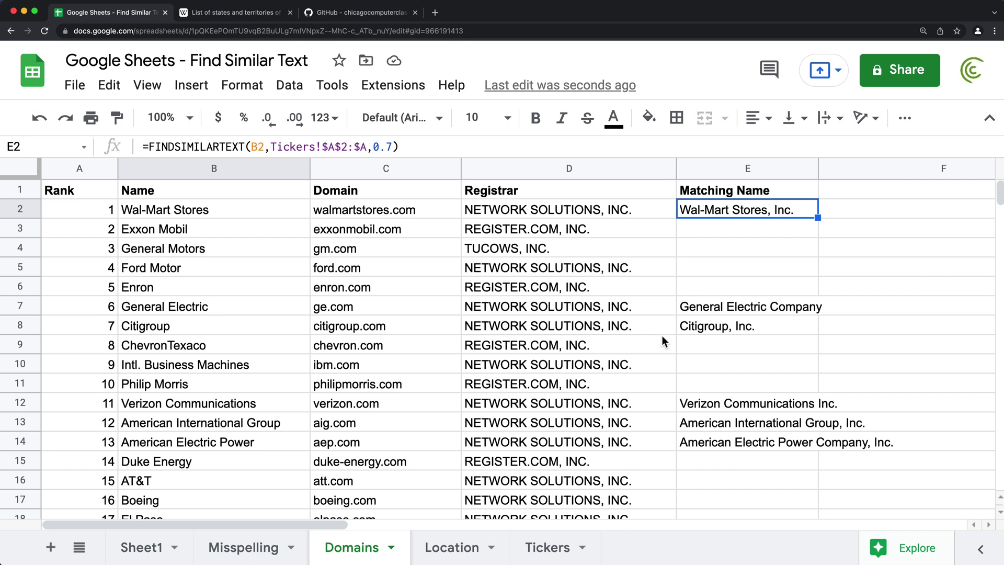
{"action": "left_click_drag", "start_coordinate": [817, 170], "coordinate": [909, 168]}
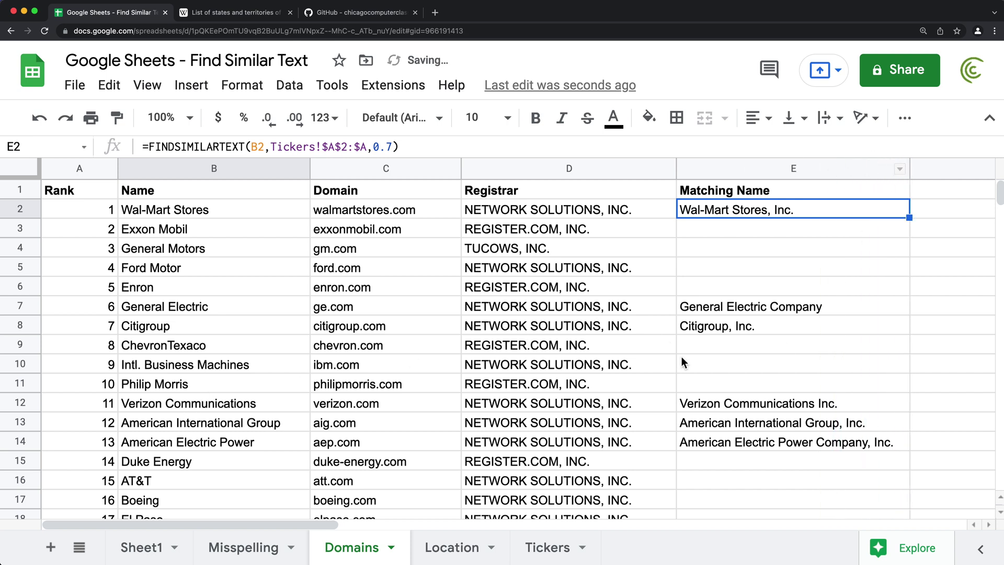
Step: Inspect the matched names in rows 12 to 14 and Bank of America Corp. in B20
{"action": "left_click_drag", "start_coordinate": [695, 396], "coordinate": [720, 439]}
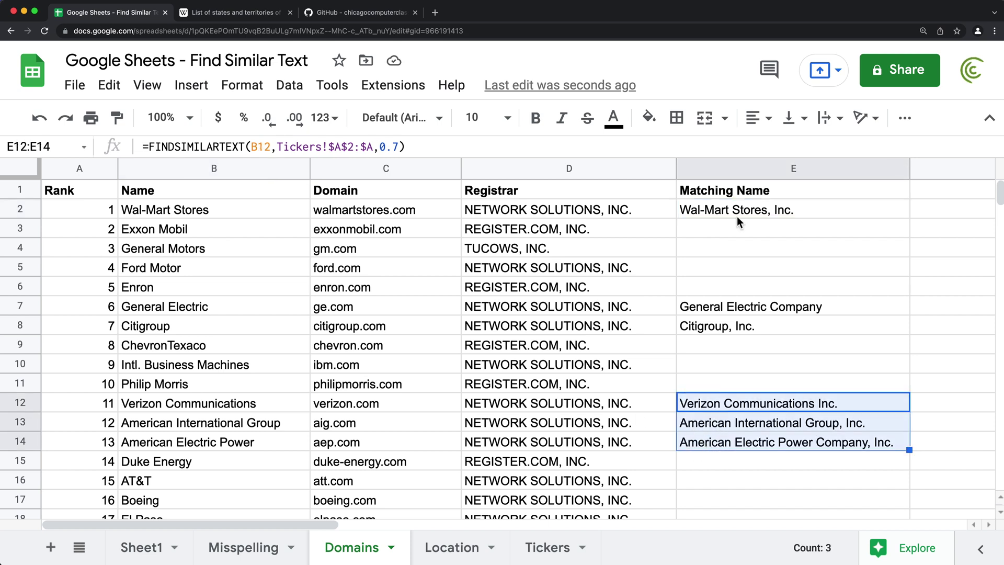
{"action": "left_click", "coordinate": [721, 441]}
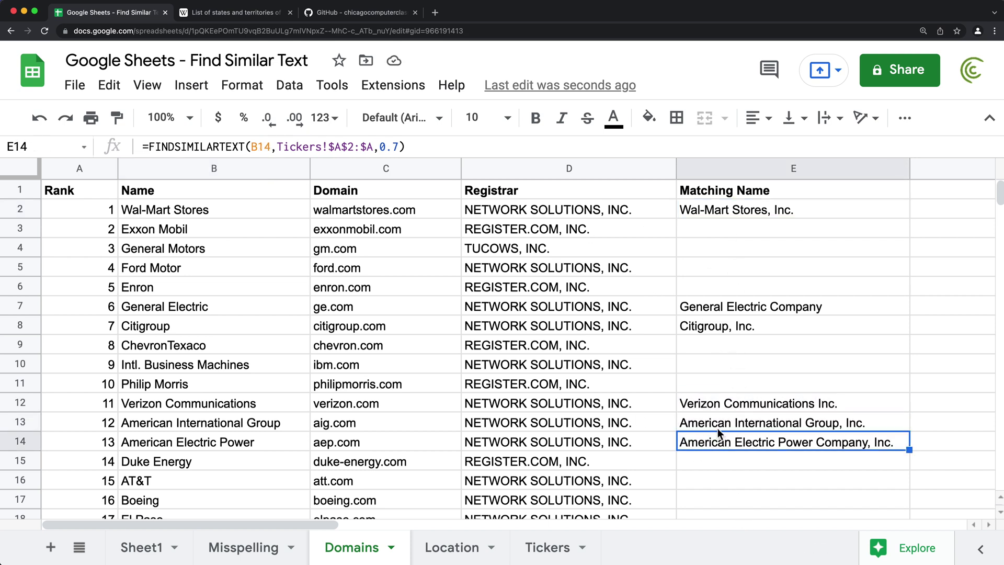
{"action": "scroll", "coordinate": [757, 351], "scroll_direction": "down", "scroll_amount": 1}
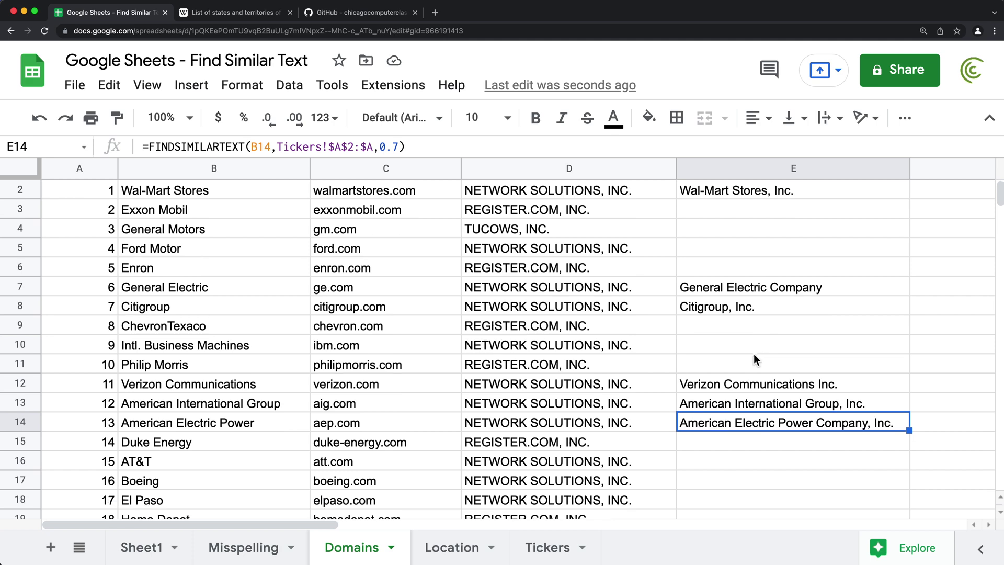
{"action": "scroll", "coordinate": [719, 406], "scroll_direction": "down", "scroll_amount": 5}
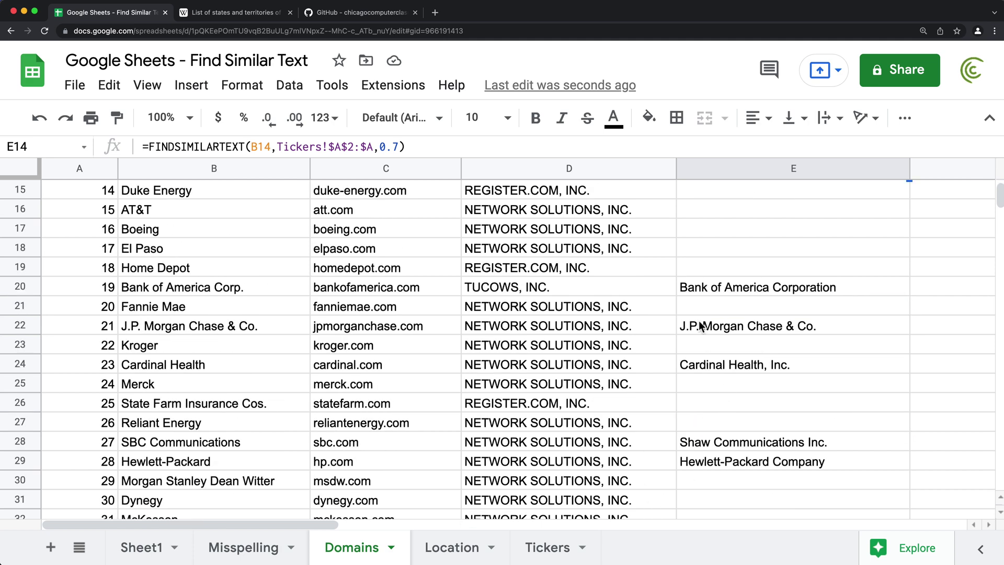
{"action": "scroll", "coordinate": [697, 293], "scroll_direction": "up", "scroll_amount": 3}
{"action": "left_click", "coordinate": [233, 426]}
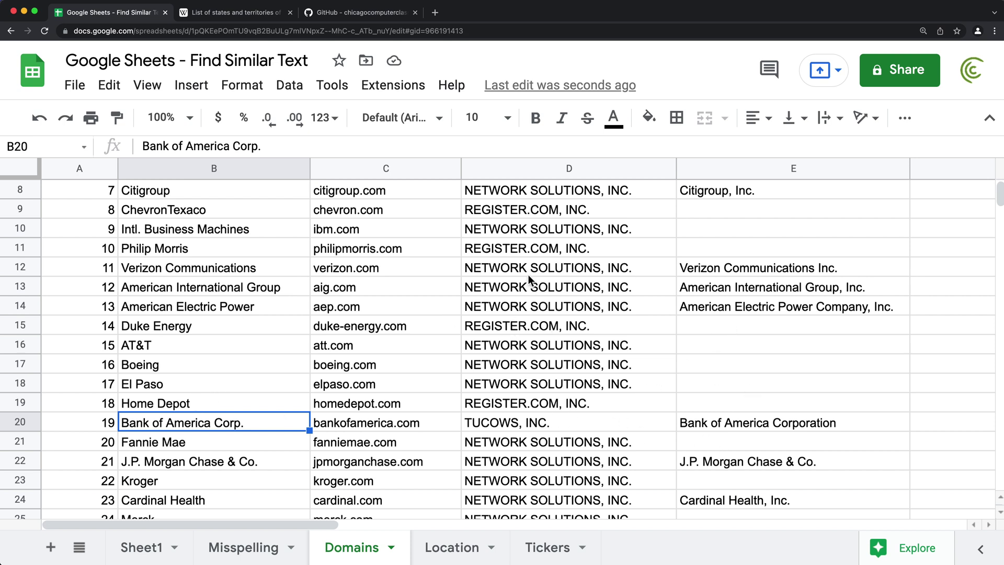
{"action": "scroll", "coordinate": [536, 292], "scroll_direction": "up", "scroll_amount": 3}
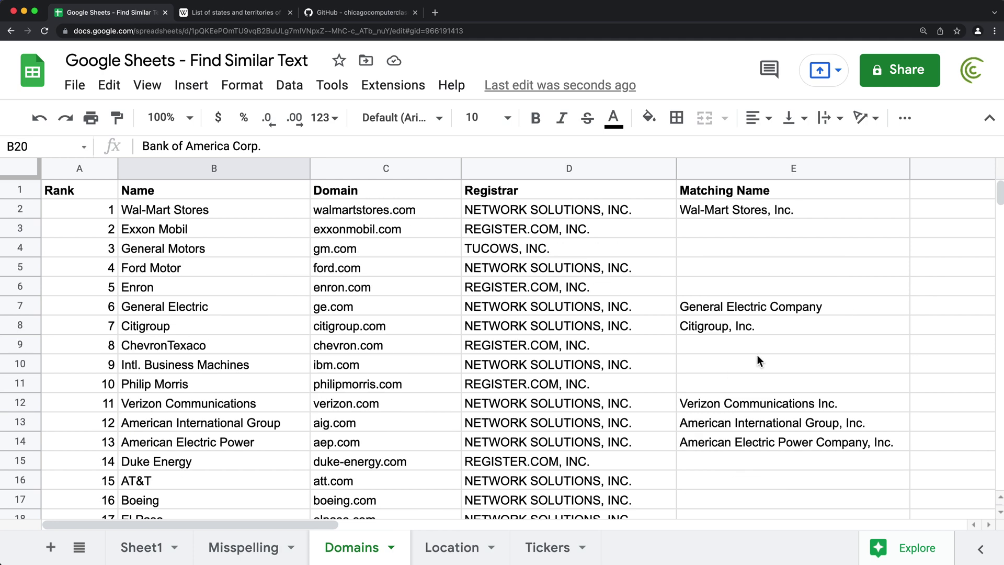
Step: Change E2's minimum score from 0.7 to 0.5 and fill it down through E351
{"action": "double_click", "coordinate": [695, 208]}
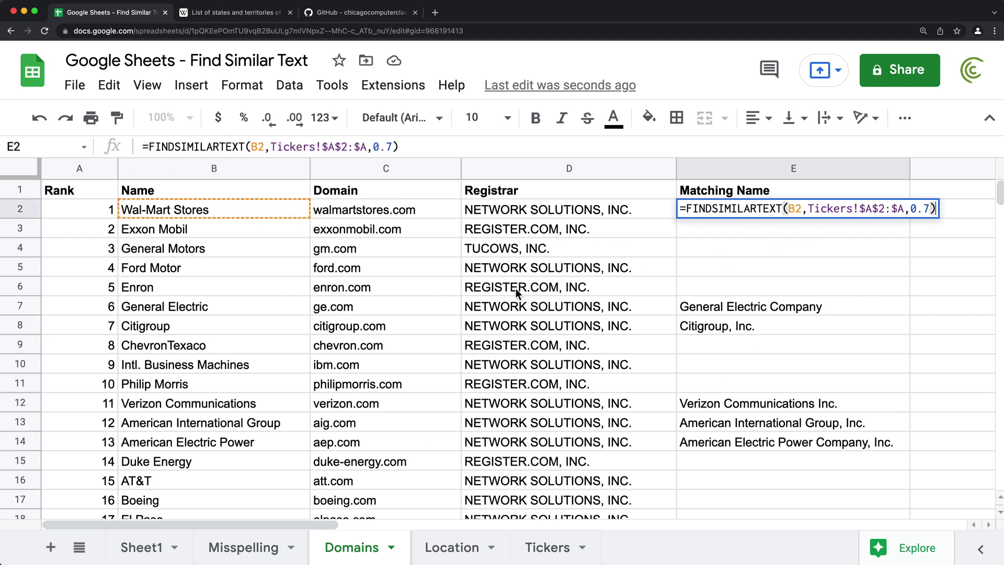
{"action": "left_click", "coordinate": [929, 209]}
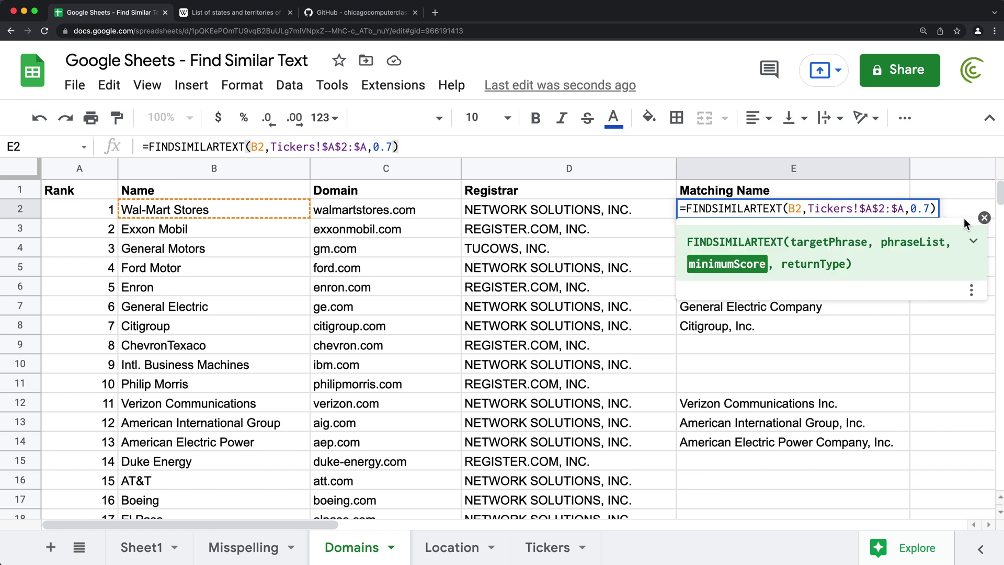
{"action": "key", "text": "BackSpace"}
{"action": "type", "text": "5"}
{"action": "key", "text": "Return"}
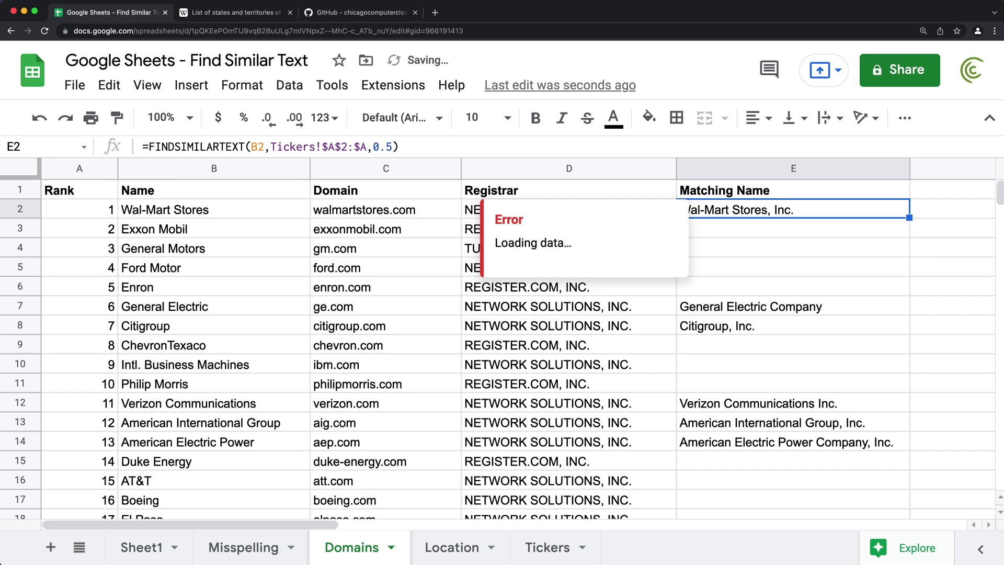
{"action": "key", "text": "super+shift+Down"}
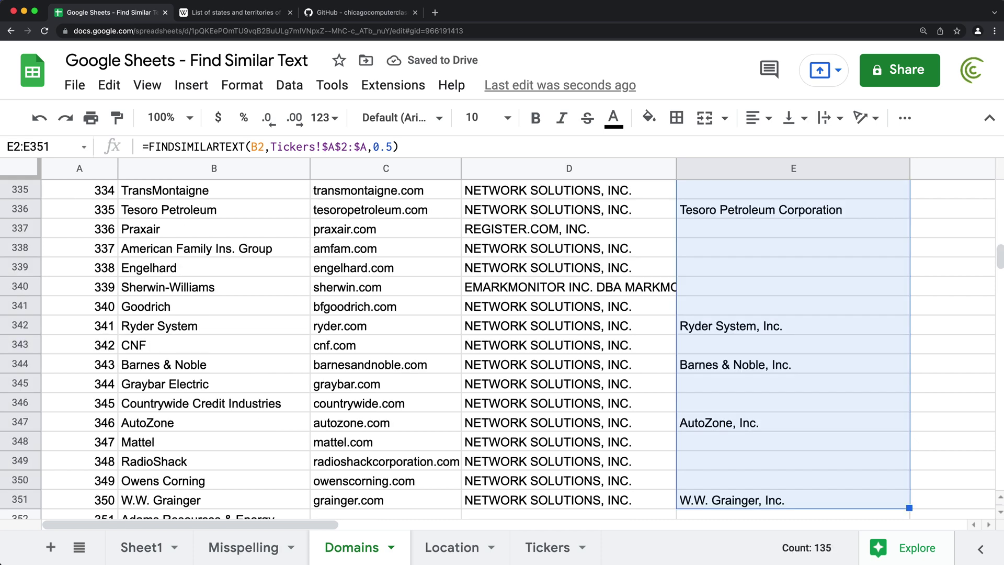
{"action": "key", "text": "super+d"}
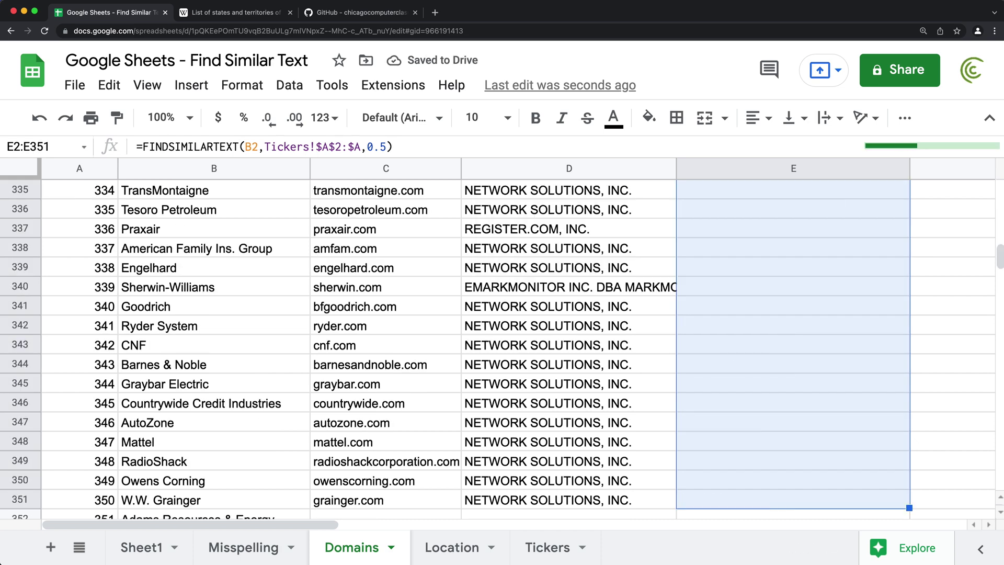
{"action": "key", "text": "super+Up"}
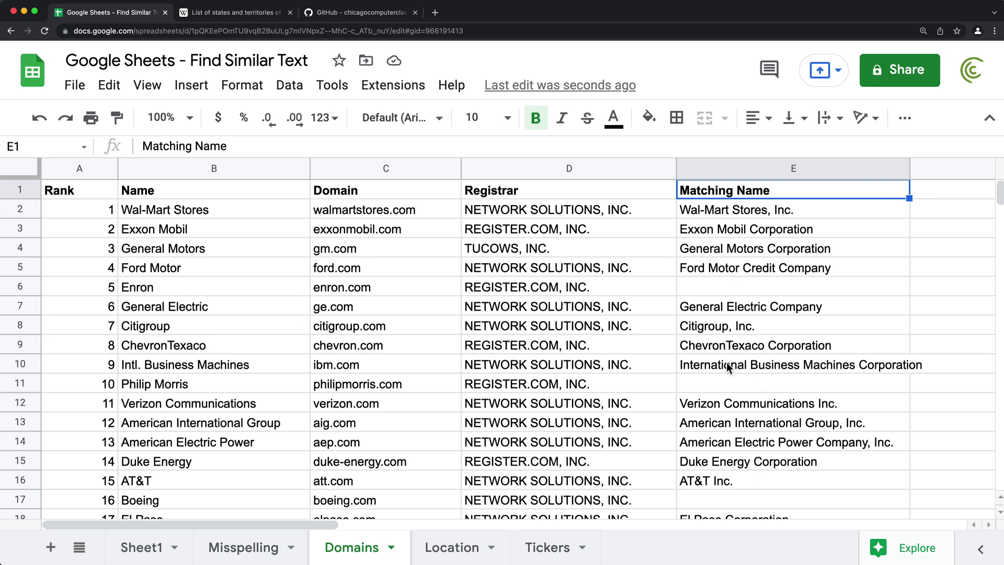
{"action": "scroll", "coordinate": [725, 364], "scroll_direction": "down", "scroll_amount": 1}
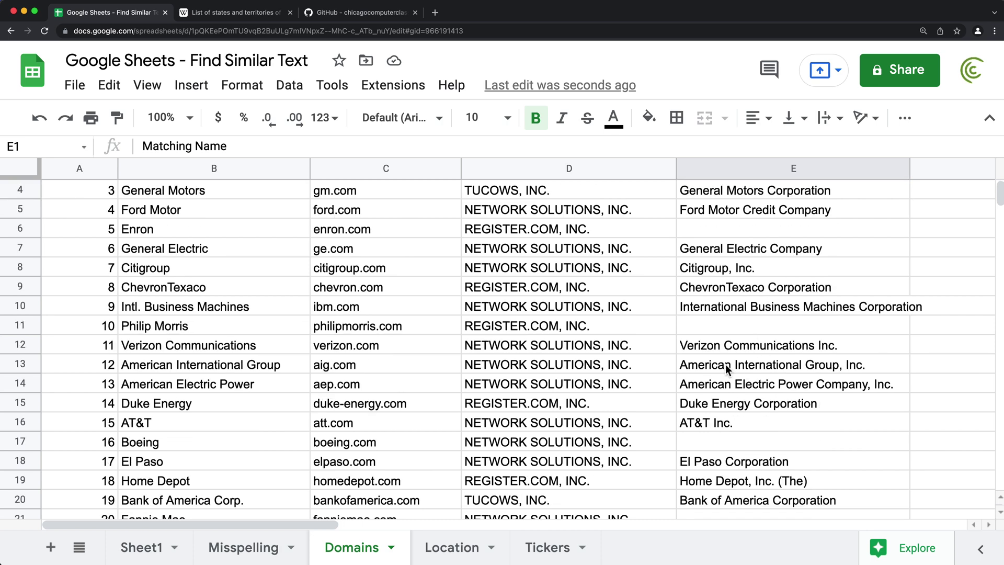
{"action": "left_click_drag", "start_coordinate": [667, 491], "coordinate": [717, 497]}
{"action": "scroll", "coordinate": [689, 419], "scroll_direction": "down", "scroll_amount": 3}
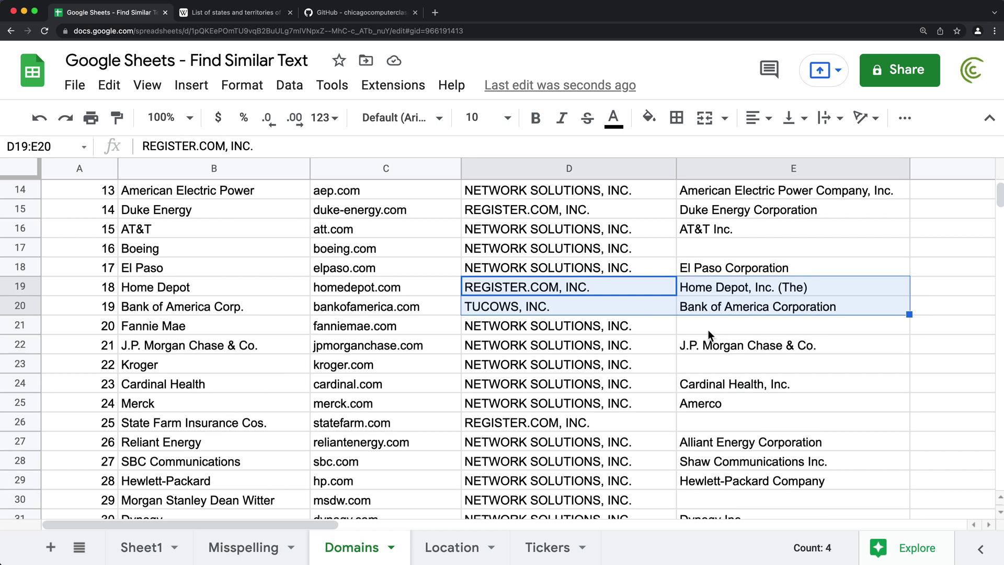
{"action": "left_click_drag", "start_coordinate": [221, 344], "coordinate": [710, 349]}
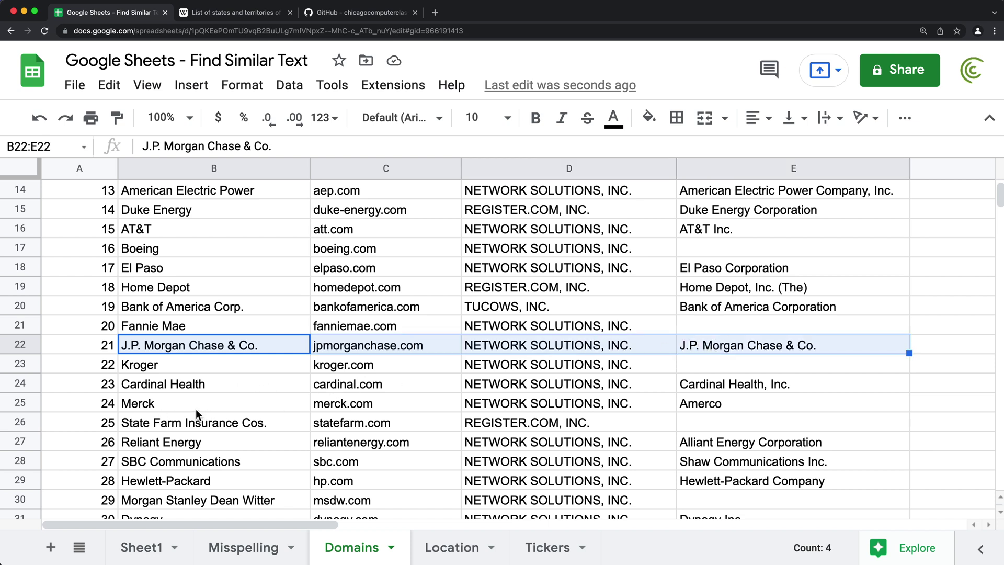
{"action": "left_click_drag", "start_coordinate": [196, 409], "coordinate": [738, 403]}
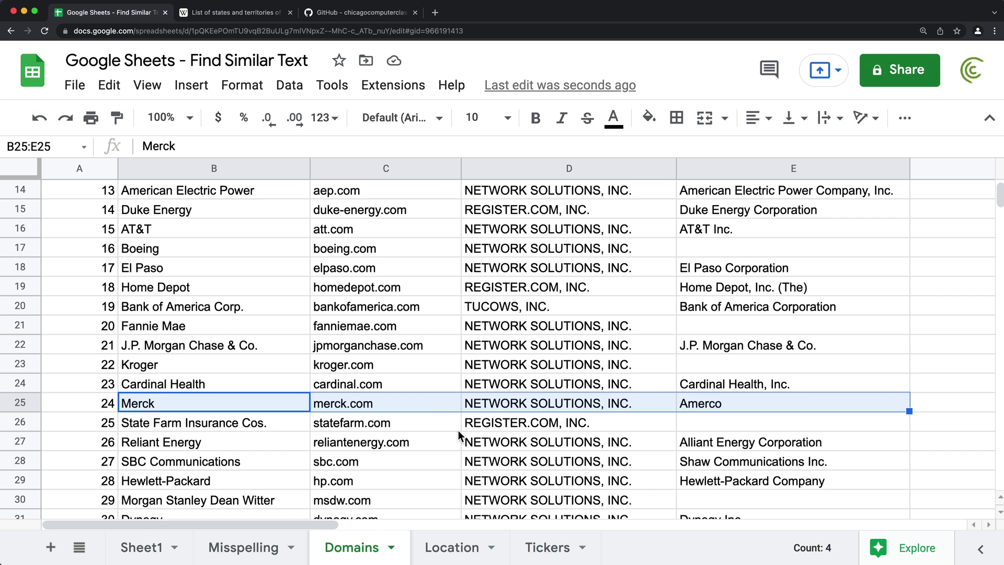
{"action": "left_click_drag", "start_coordinate": [201, 405], "coordinate": [717, 446]}
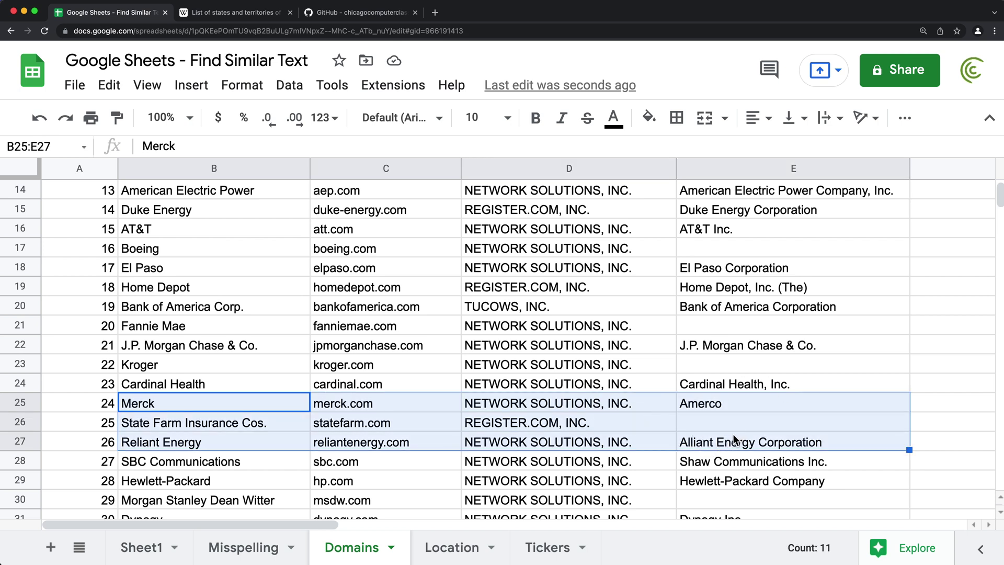
{"action": "left_click_drag", "start_coordinate": [273, 405], "coordinate": [735, 466]}
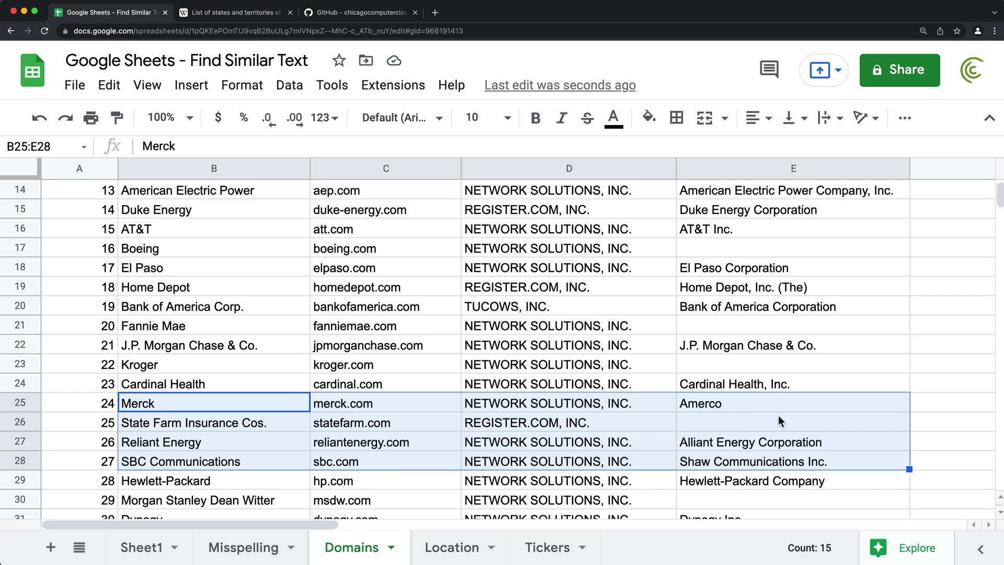
{"action": "scroll", "coordinate": [777, 415], "scroll_direction": "down", "scroll_amount": 3}
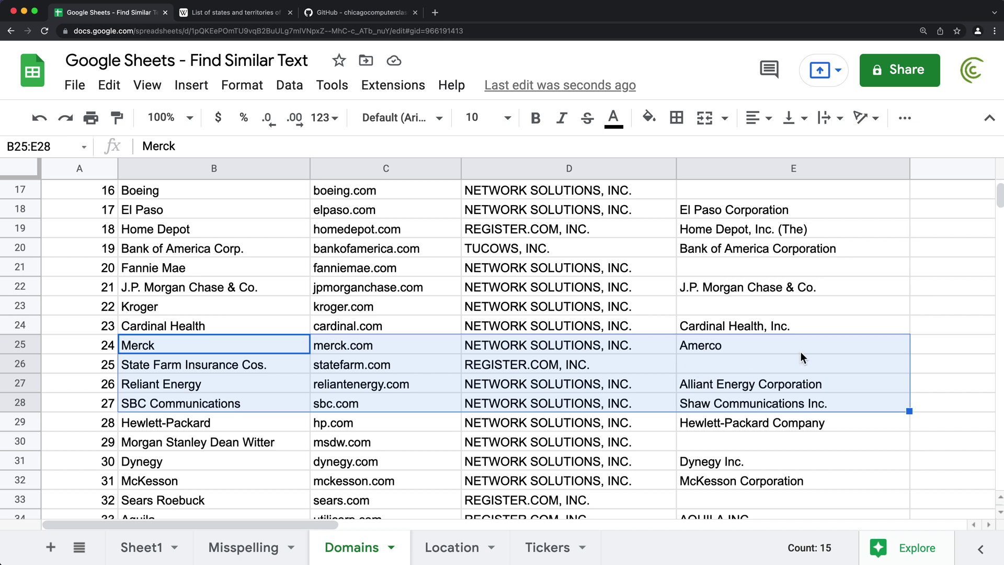
{"action": "scroll", "coordinate": [807, 382], "scroll_direction": "down", "scroll_amount": 2}
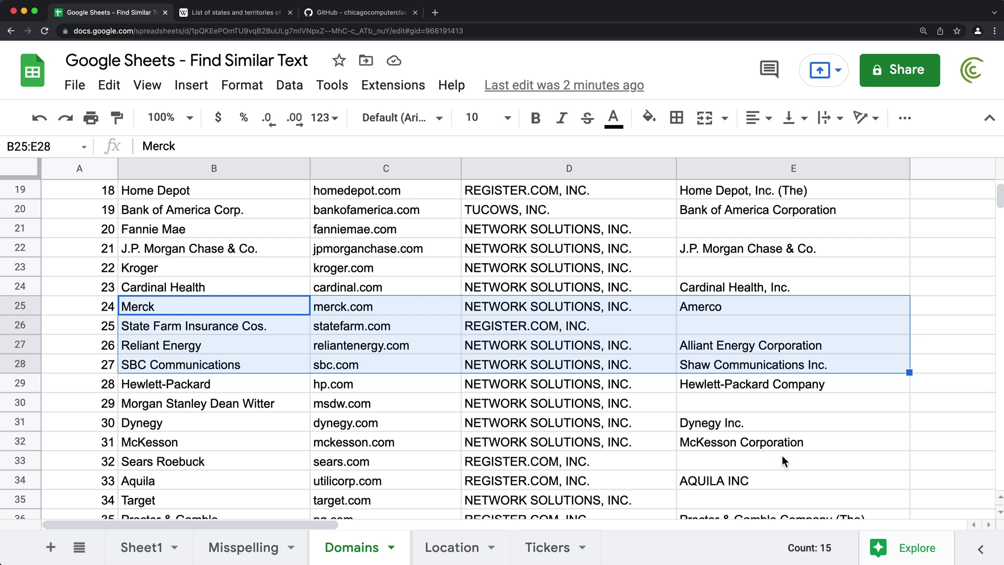
{"action": "scroll", "coordinate": [774, 447], "scroll_direction": "down", "scroll_amount": 1}
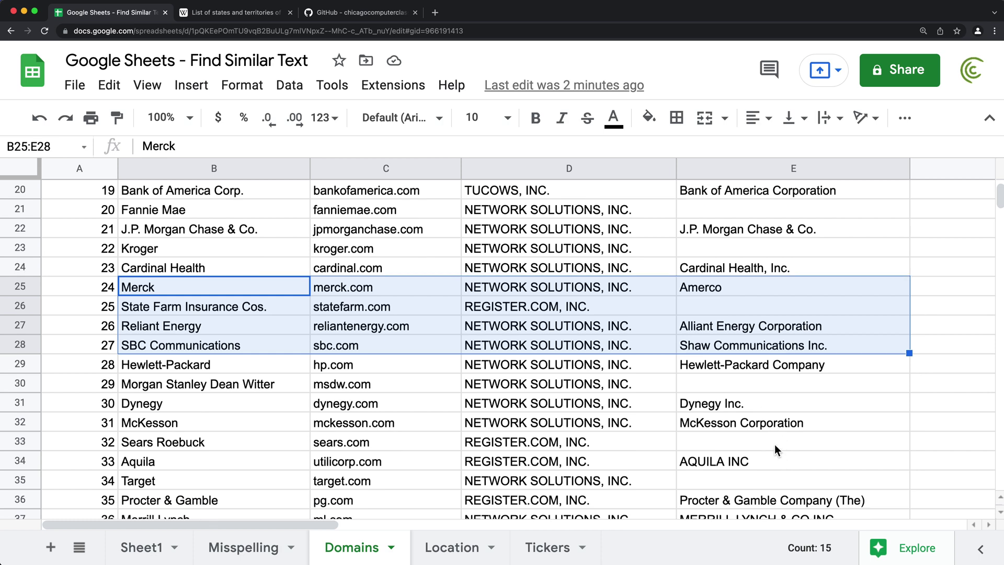
{"action": "scroll", "coordinate": [782, 426], "scroll_direction": "up", "scroll_amount": 10}
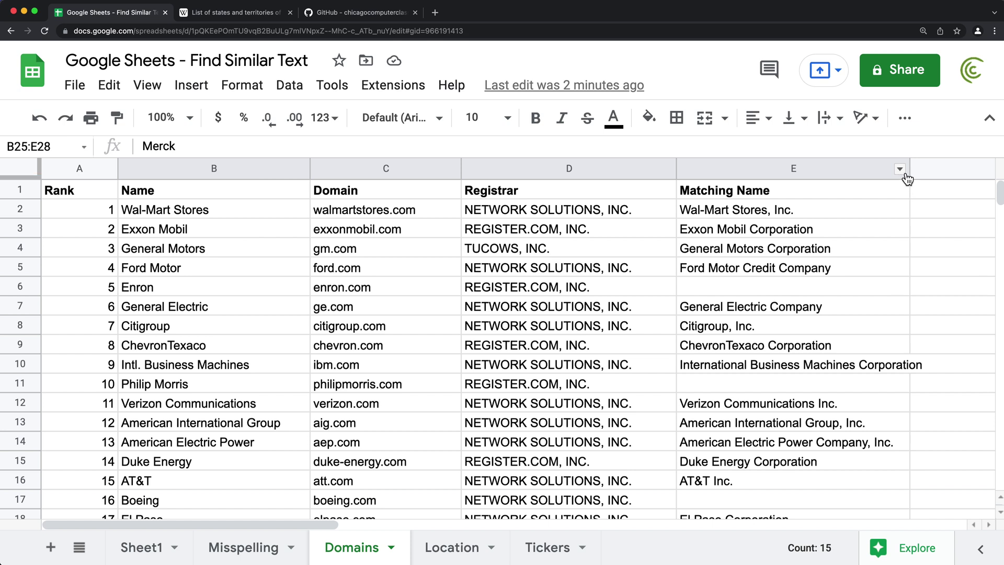
Step: Set column E's text wrapping to Clip and narrow the Matching Name column
{"action": "left_click_drag", "start_coordinate": [910, 168], "coordinate": [867, 164]}
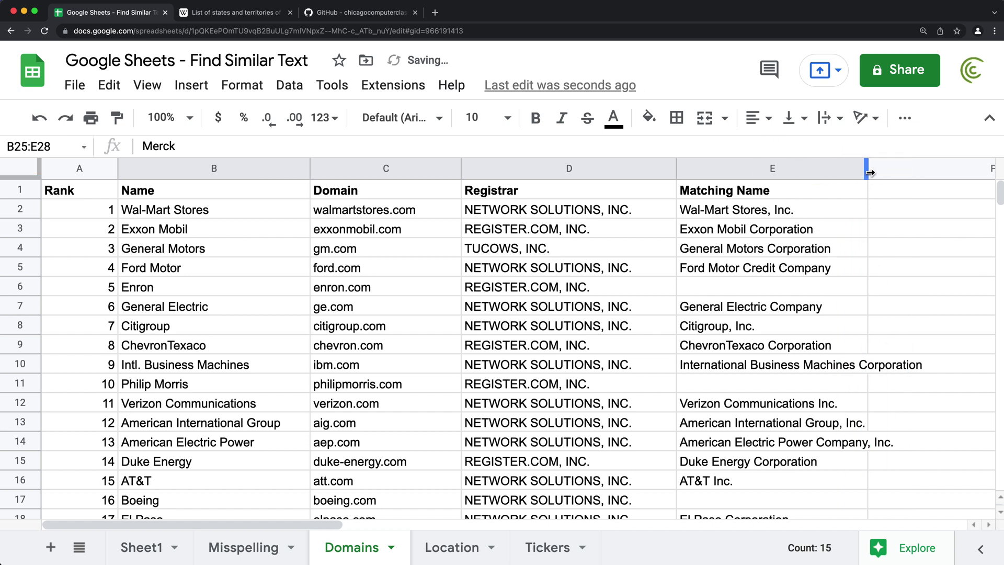
{"action": "left_click", "coordinate": [845, 172]}
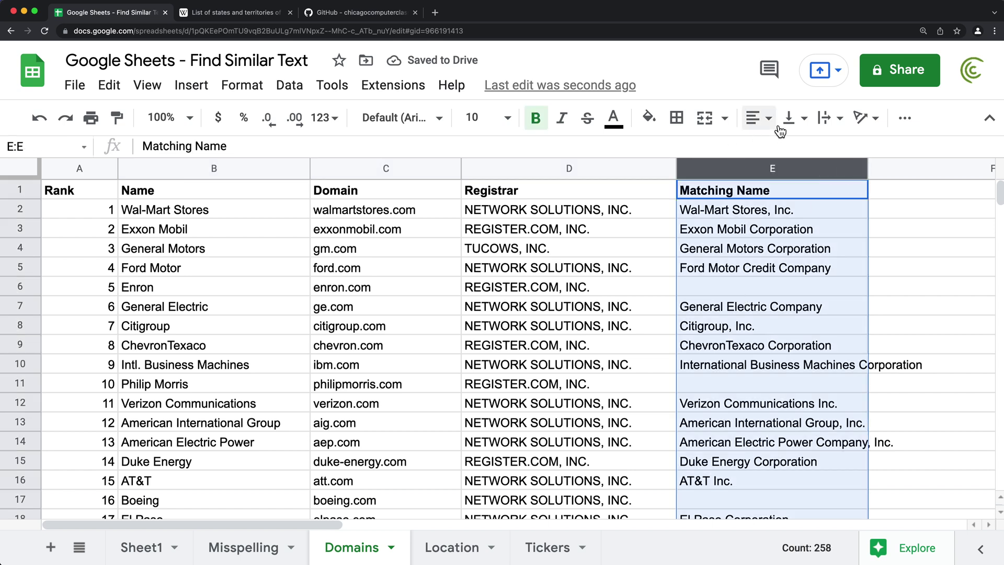
{"action": "left_click", "coordinate": [830, 119]}
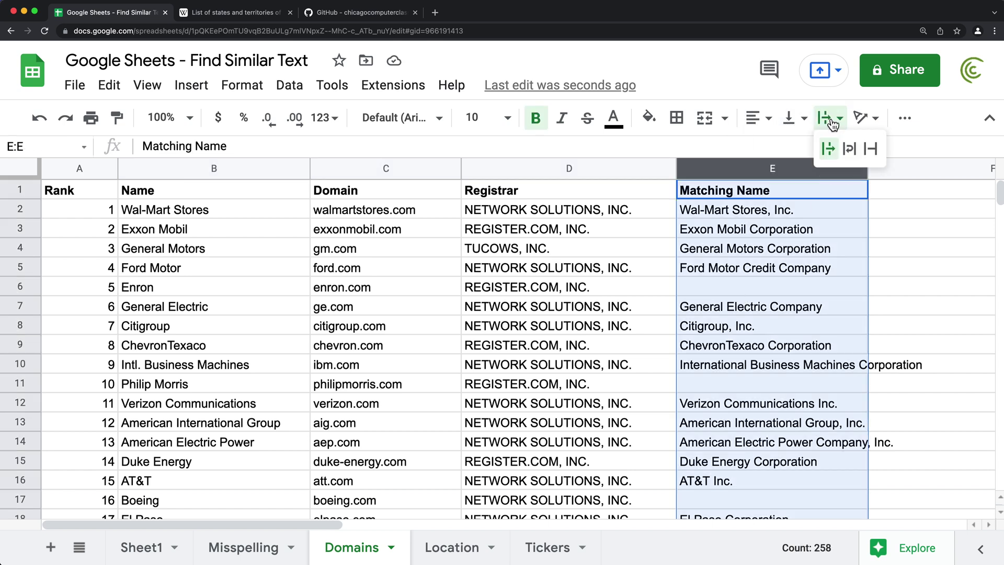
{"action": "left_click", "coordinate": [870, 149]}
{"action": "left_click_drag", "start_coordinate": [871, 167], "coordinate": [814, 168]}
{"action": "left_click", "coordinate": [865, 190]}
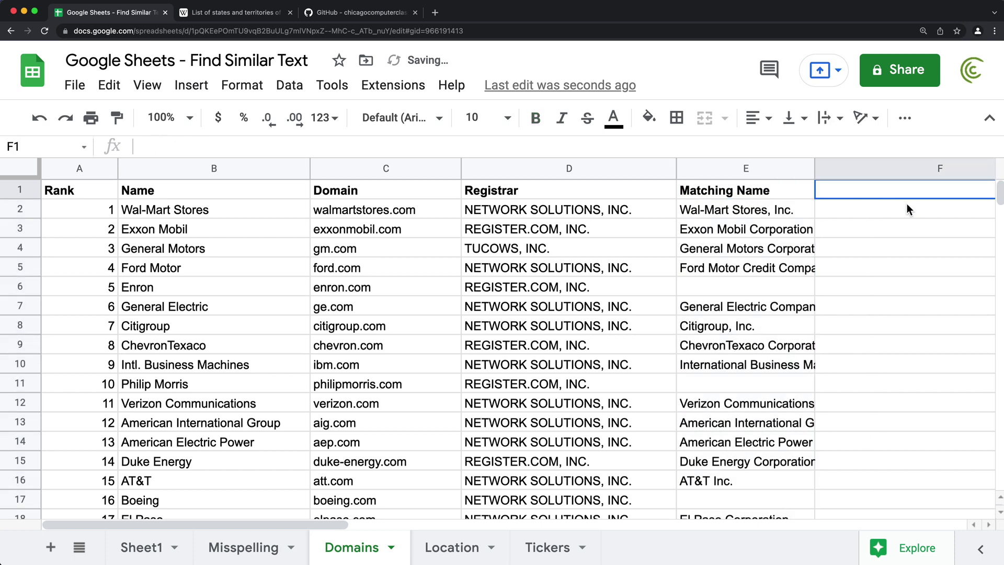
Step: Enter =VLOOKUP(E2,Tickers!$A$2:$B,2,0) in F2, returning the ticker WMT
{"action": "type", "text": "=VL"}
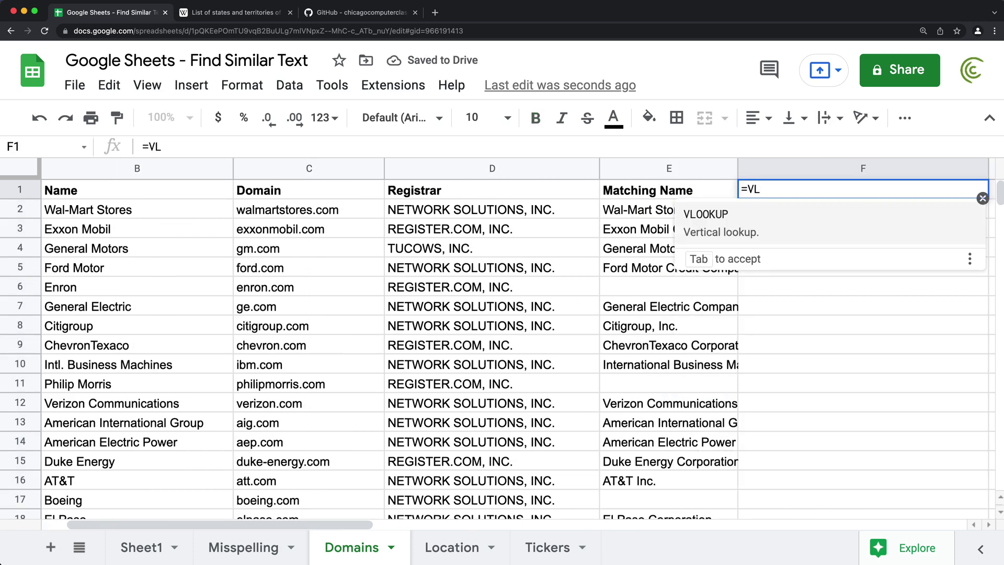
{"action": "key", "text": "Escape"}
{"action": "key", "text": "Escape"}
{"action": "left_click", "coordinate": [784, 213]}
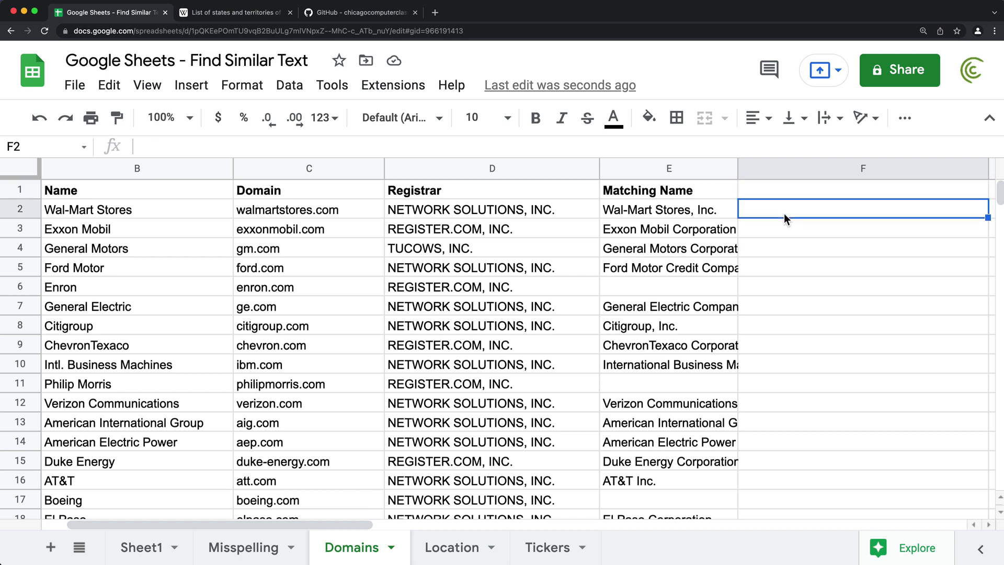
{"action": "type", "text": "=VL"}
{"action": "key", "text": "Tab"}
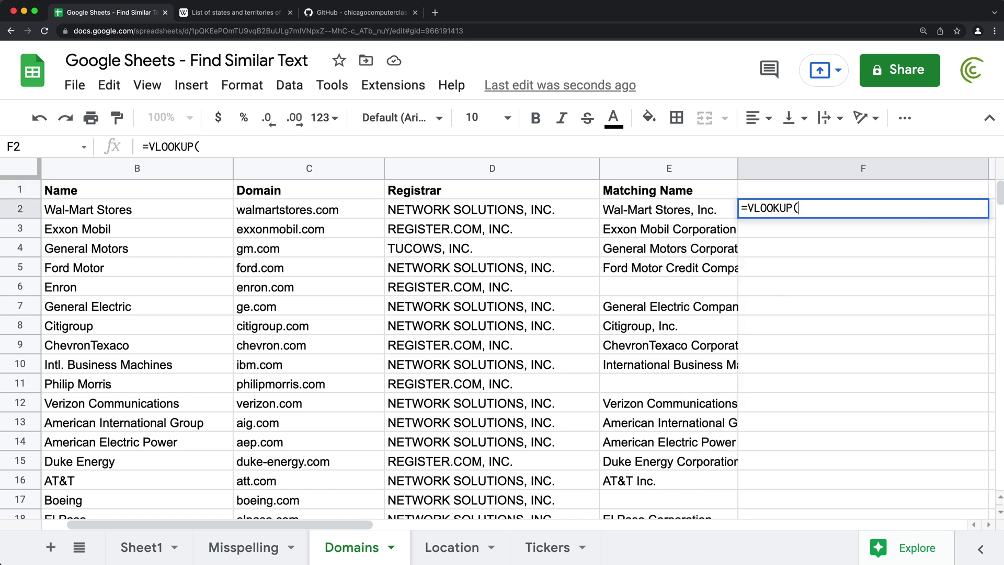
{"action": "left_click", "coordinate": [643, 214]}
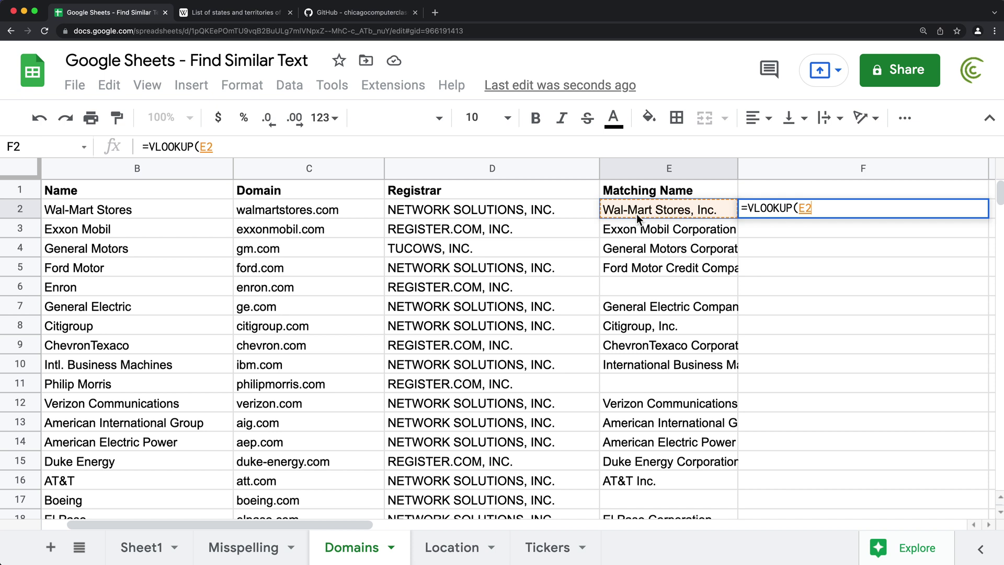
{"action": "type", "text": ","}
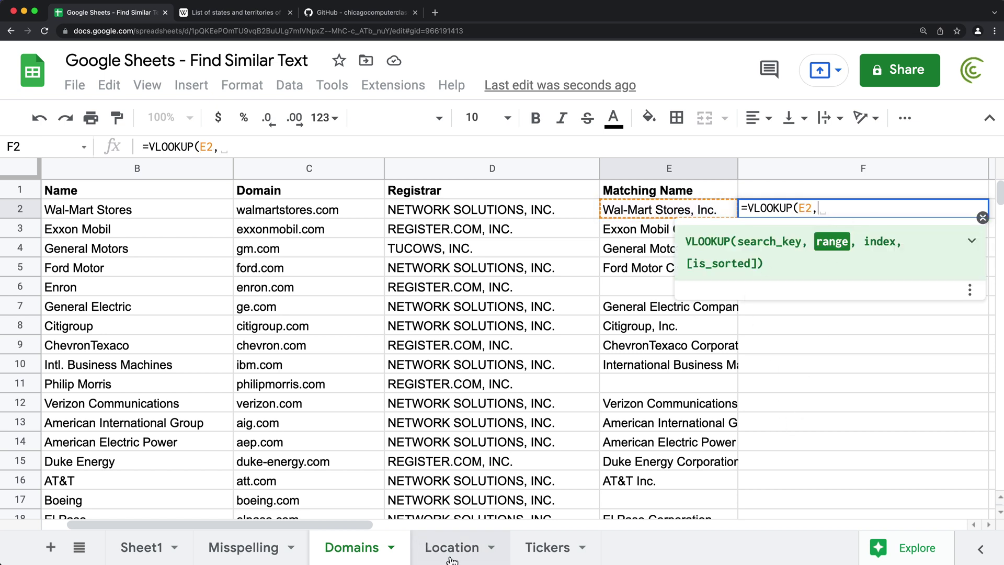
{"action": "left_click", "coordinate": [547, 554]}
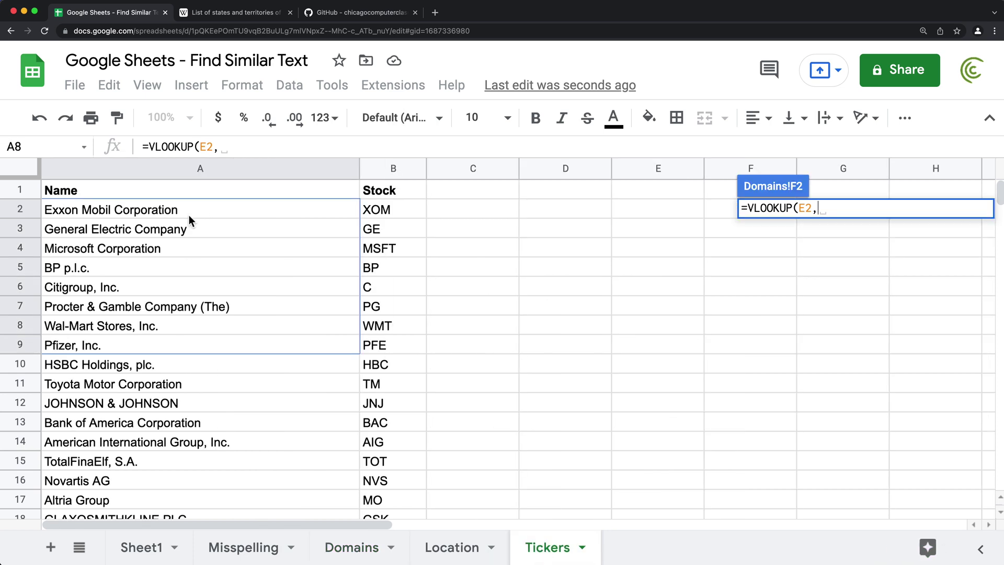
{"action": "left_click_drag", "start_coordinate": [190, 214], "coordinate": [381, 413]}
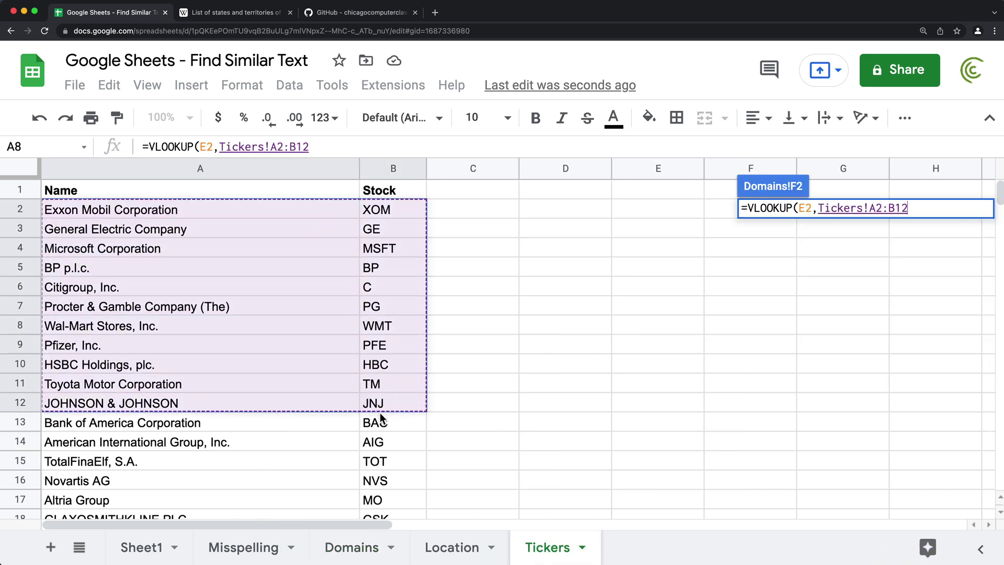
{"action": "key", "text": "BackSpace"}
{"action": "key", "text": "BackSpace"}
{"action": "key", "text": "F4"}
{"action": "type", "text": ", "}
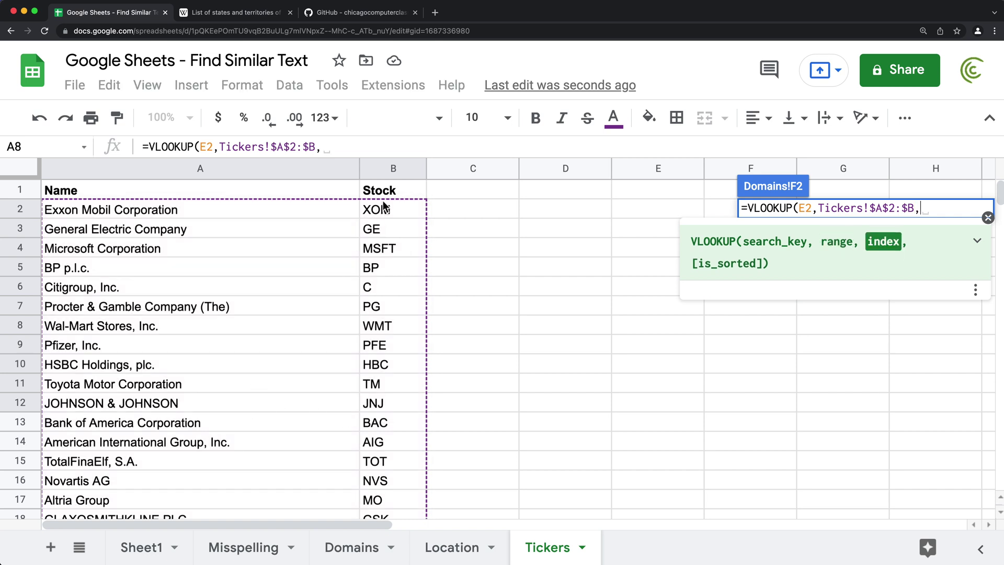
{"action": "type", "text": "2, "}
{"action": "type", "text": "0)"}
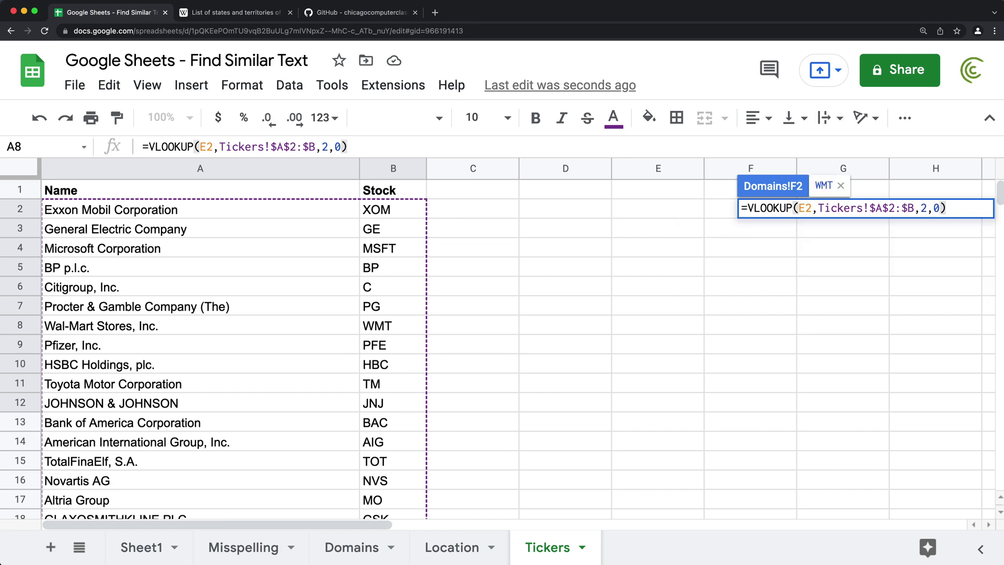
{"action": "key", "text": "Return"}
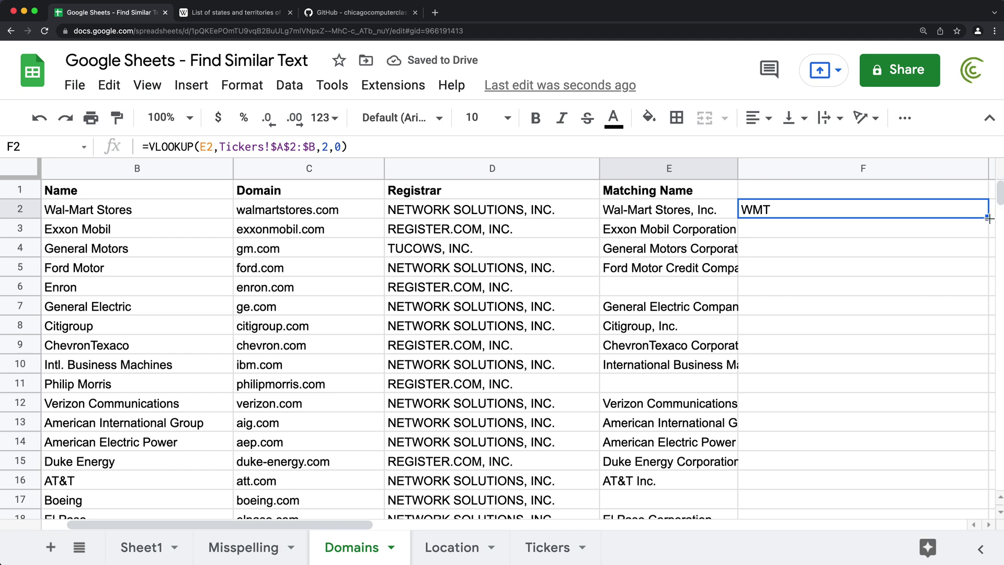
Step: Fill the ticker lookup down column F with Ctrl+D and check the formulas in F2 and F8
{"action": "key", "text": "ctrl+shift+Down"}
{"action": "key", "text": "ctrl+d"}
{"action": "key", "text": "ctrl+Up"}
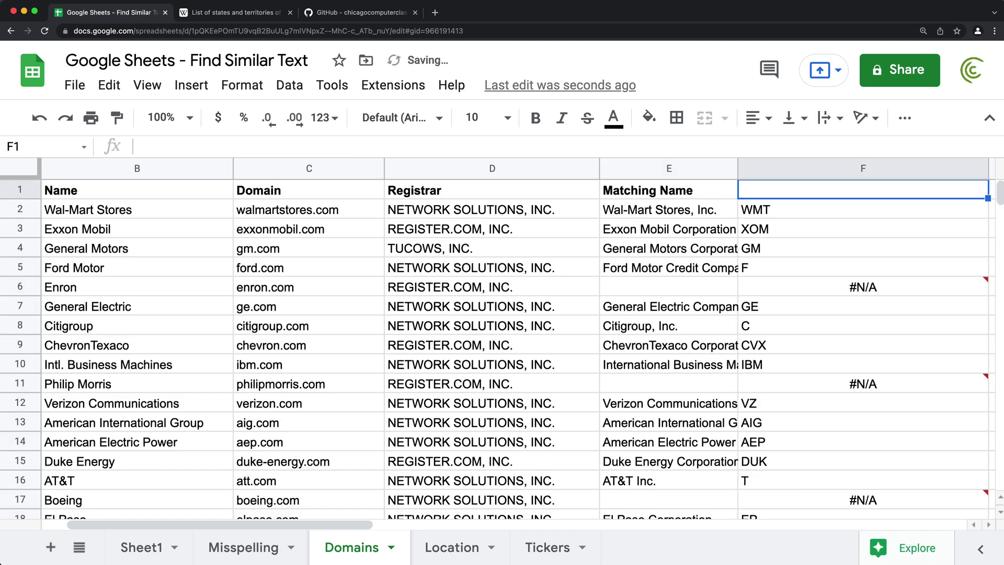
{"action": "left_click", "coordinate": [863, 209]}
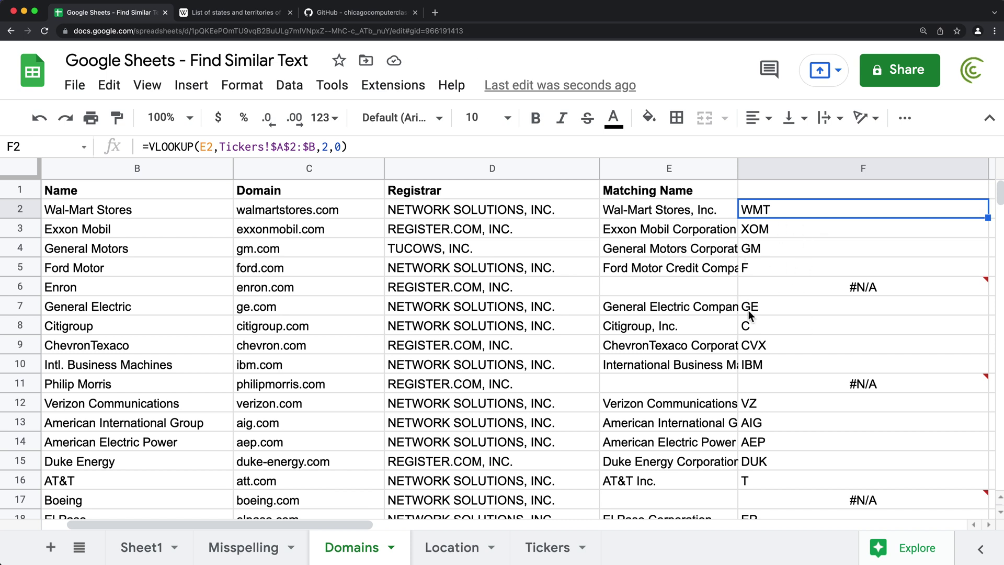
{"action": "key", "text": "Down"}
{"action": "key", "text": "Down"}
{"action": "key", "text": "Down"}
{"action": "key", "text": "Down"}
{"action": "key", "text": "Down"}
{"action": "key", "text": "Down"}
Step: Inspect E2's FINDSIMILARTEXT formula behind the #NAME? error, leaving it unchanged
{"action": "left_click", "coordinate": [186, 197]}
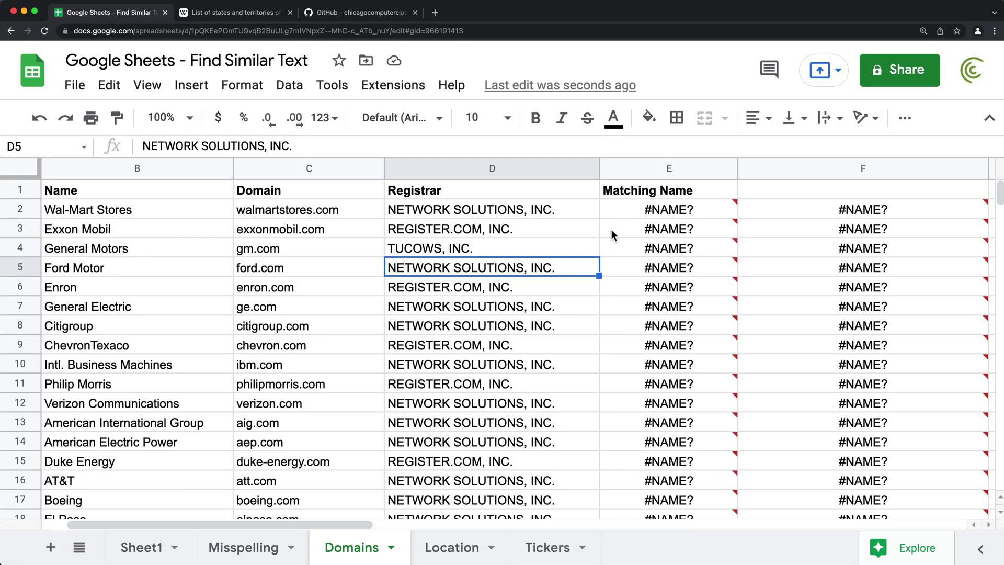
{"action": "left_click", "coordinate": [653, 214]}
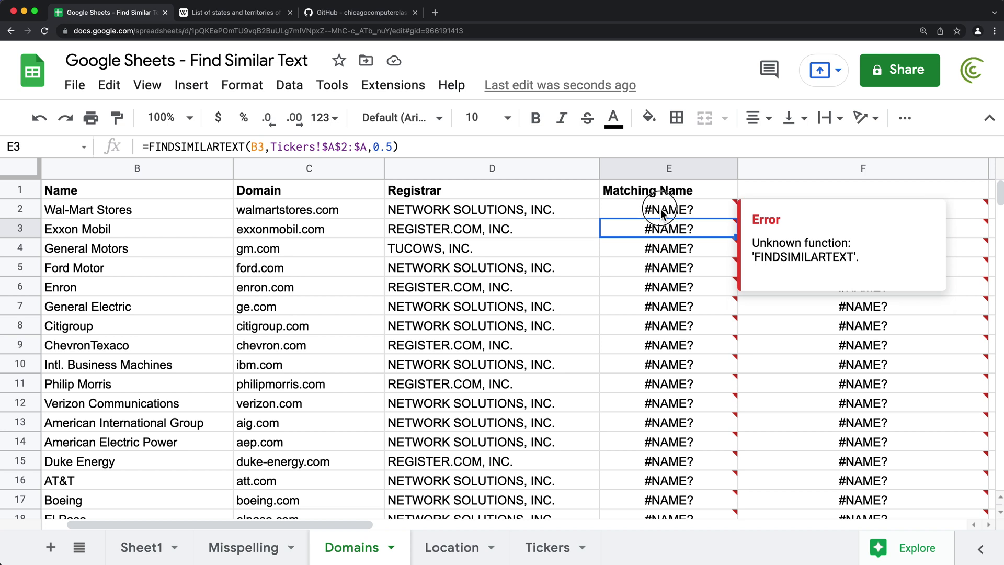
{"action": "double_click", "coordinate": [661, 210]}
{"action": "key", "text": "Return"}
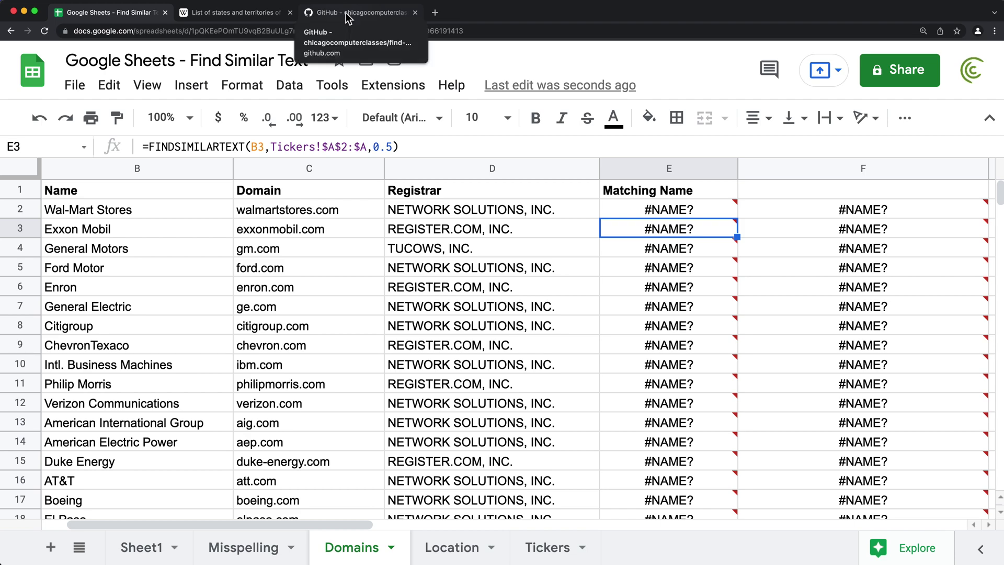
Step: Switch to the GitHub repository page and scroll through its README
{"action": "left_click", "coordinate": [333, 14]}
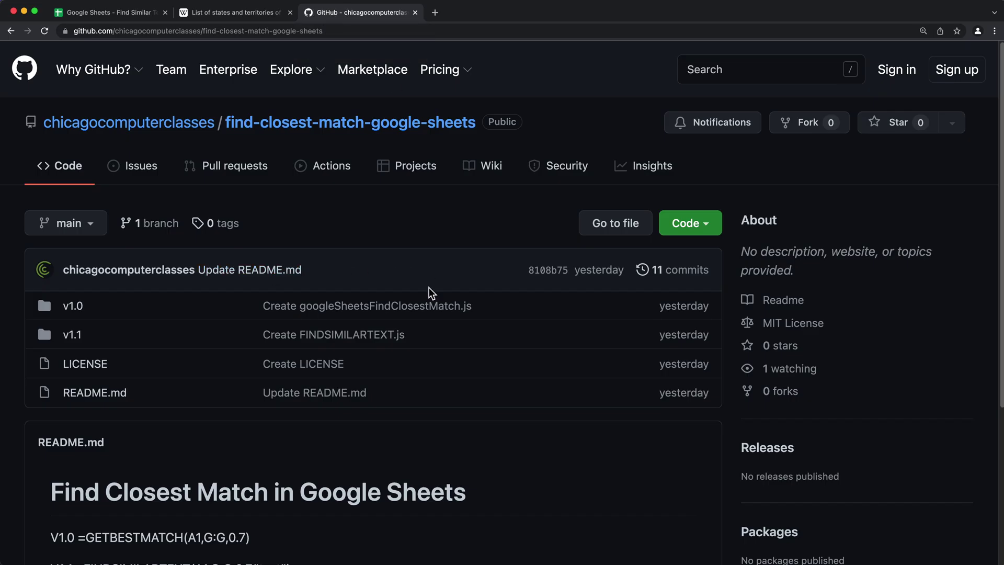
{"action": "scroll", "coordinate": [423, 324], "scroll_direction": "down", "scroll_amount": 4}
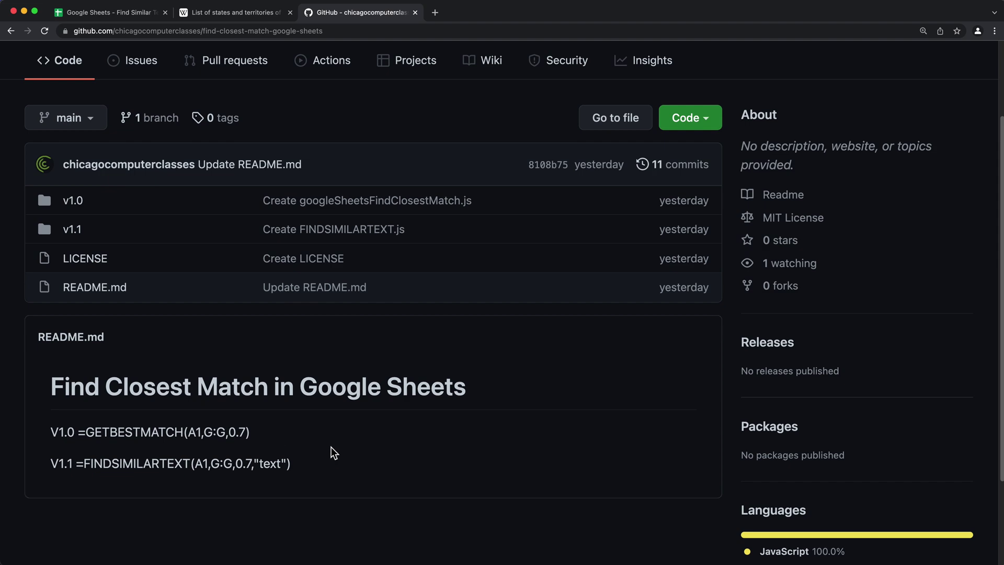
{"action": "scroll", "coordinate": [330, 447], "scroll_direction": "up", "scroll_amount": 4}
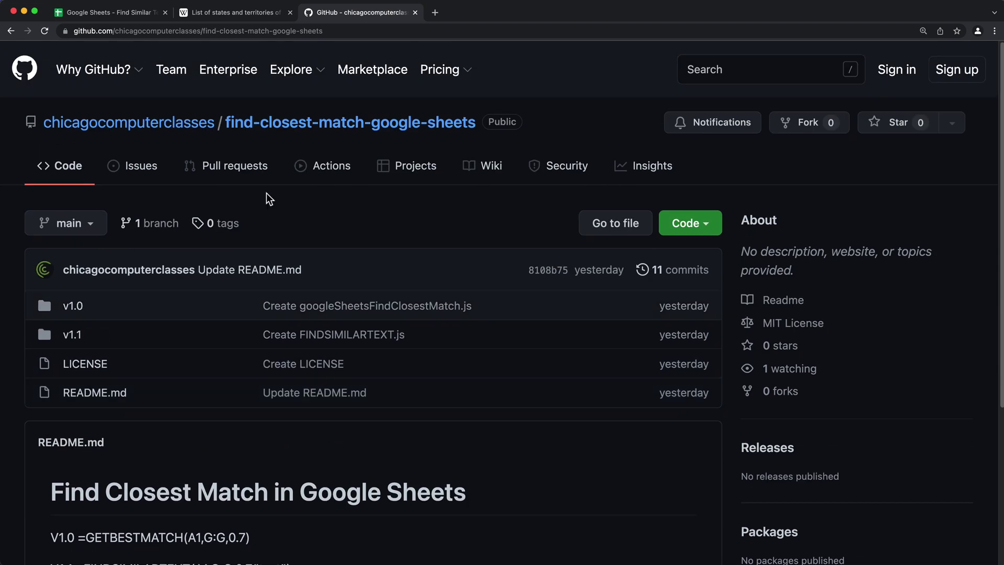
Step: Open the Apps Script editor from the Find Similar Text spreadsheet's Extensions menu
{"action": "left_click", "coordinate": [108, 11]}
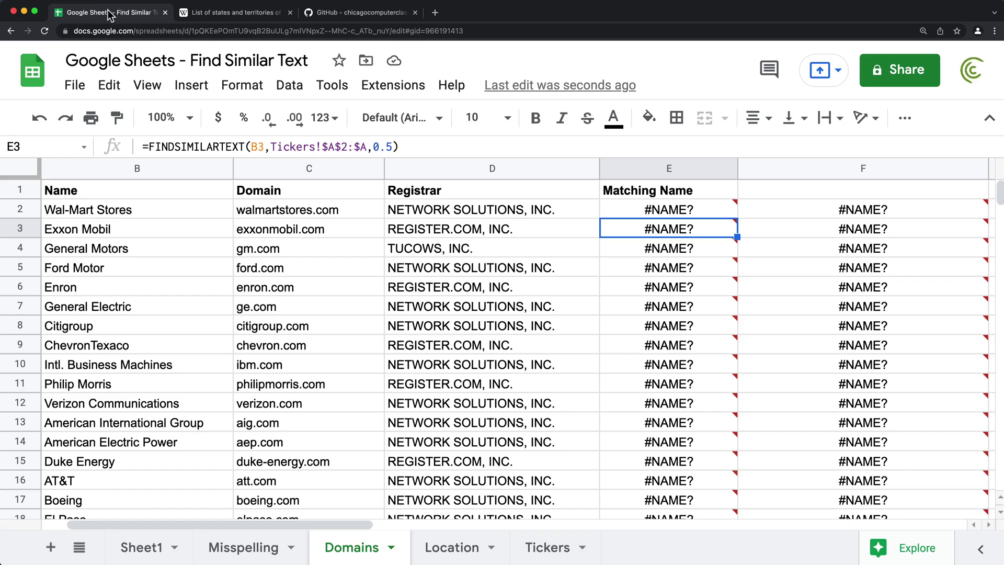
{"action": "left_click", "coordinate": [401, 92]}
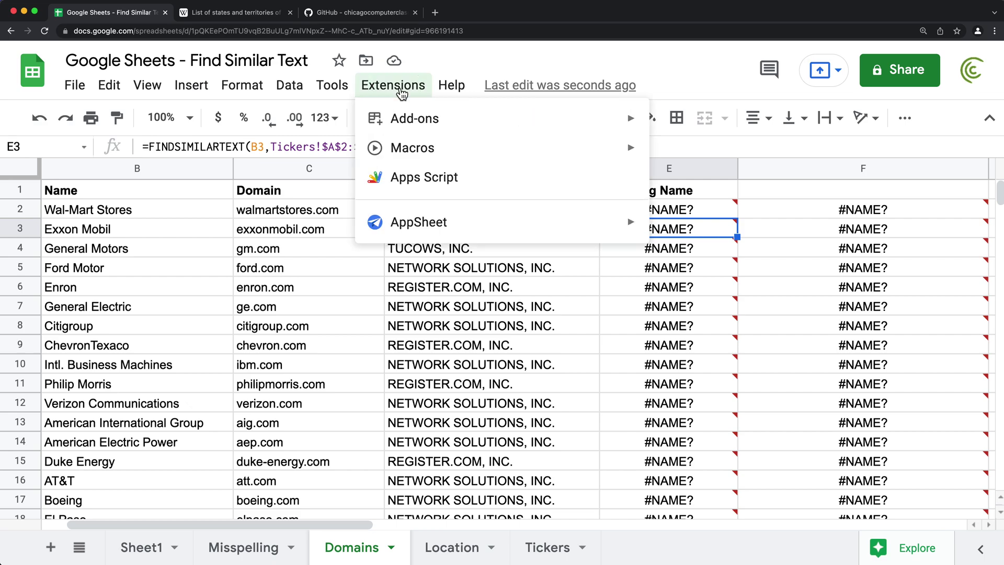
{"action": "left_click", "coordinate": [426, 179]}
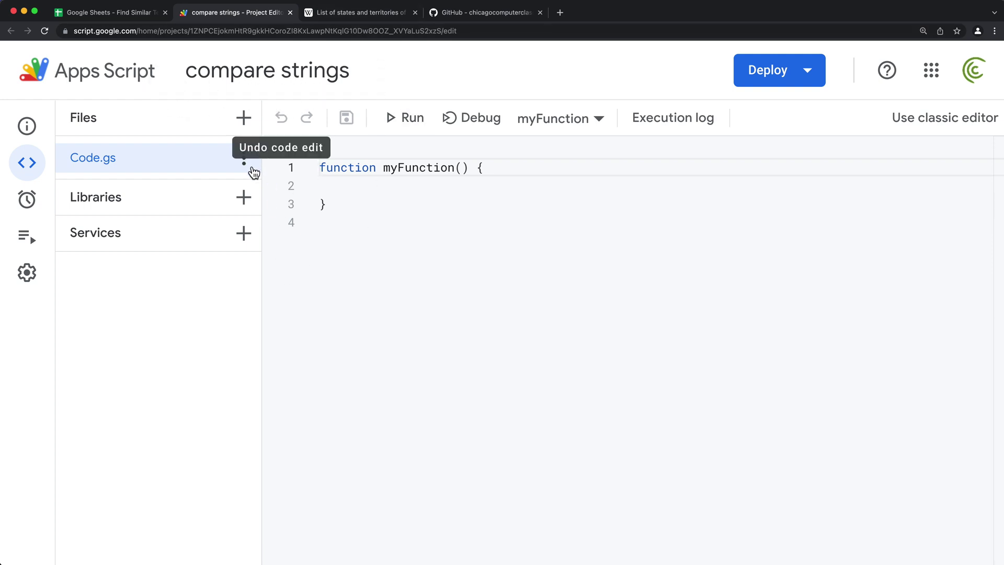
Step: Dismiss the Files add menu without creating a file and return to the GitHub repository
{"action": "left_click", "coordinate": [249, 124]}
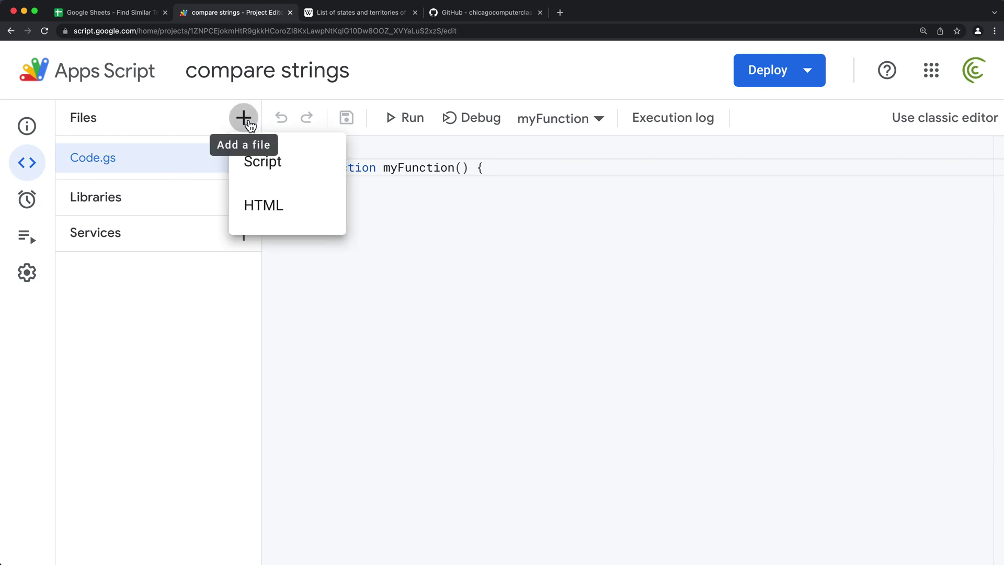
{"action": "left_click", "coordinate": [426, 157]}
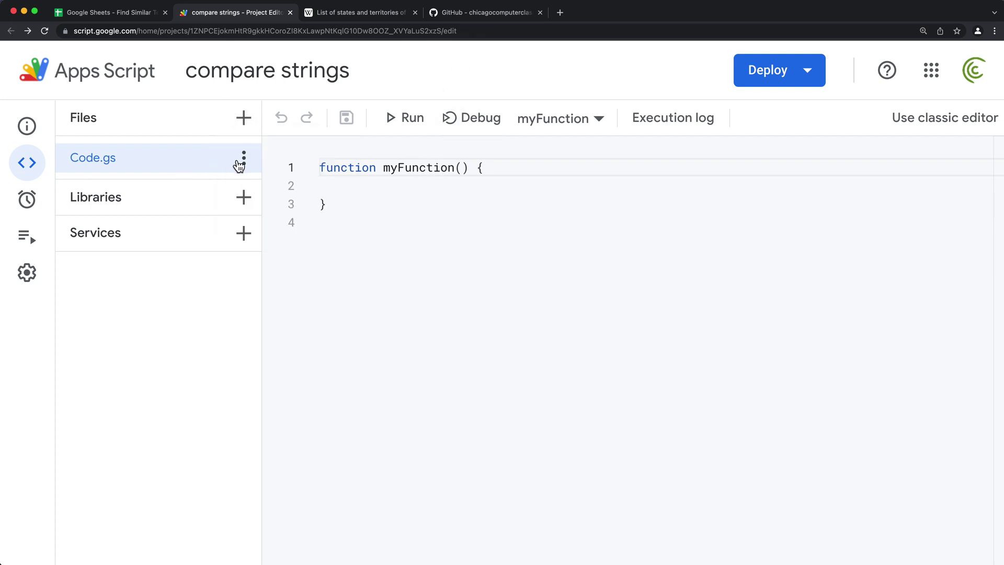
{"action": "left_click", "coordinate": [462, 19]}
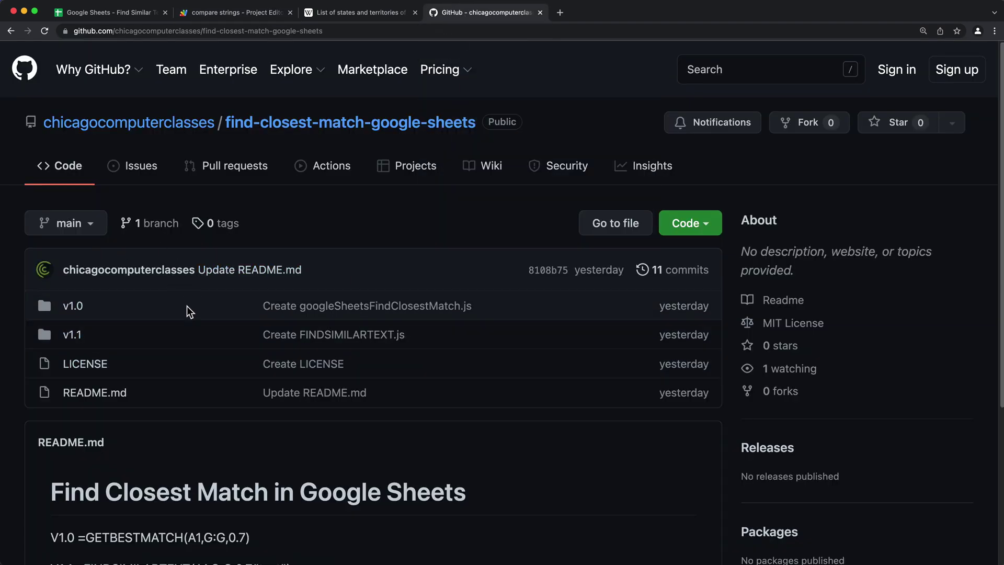
Step: On GitHub, open v1.1/StringSimilarityLibrary.js and copy its file name, StringSimilarityLibrary
{"action": "left_click", "coordinate": [77, 341]}
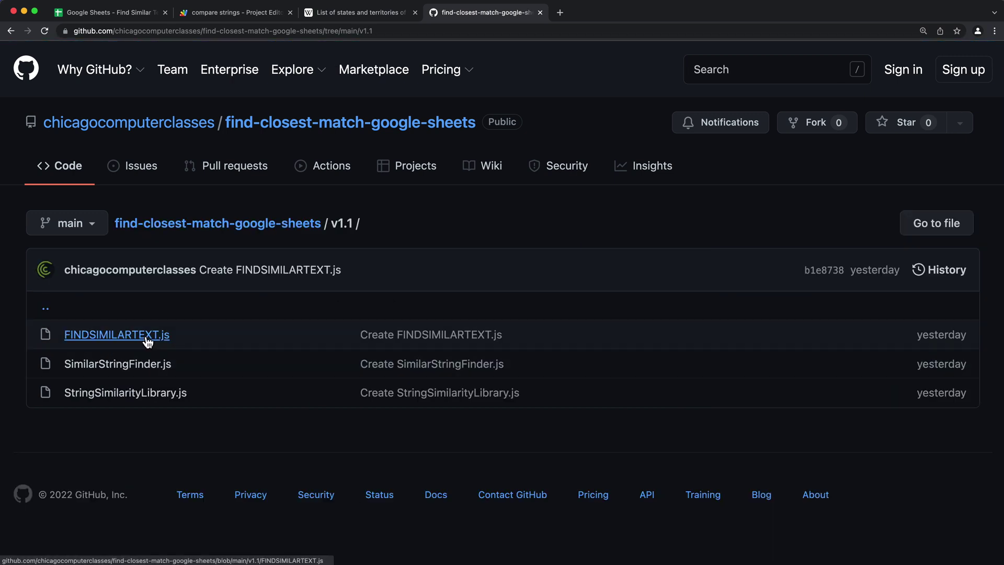
{"action": "left_click", "coordinate": [154, 399]}
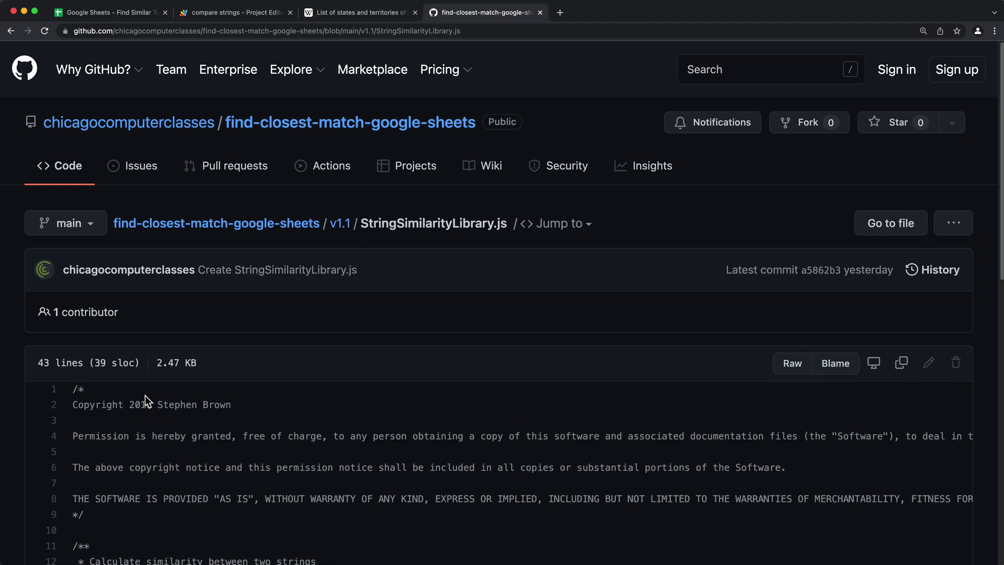
{"action": "scroll", "coordinate": [359, 148], "scroll_direction": "down", "scroll_amount": 3}
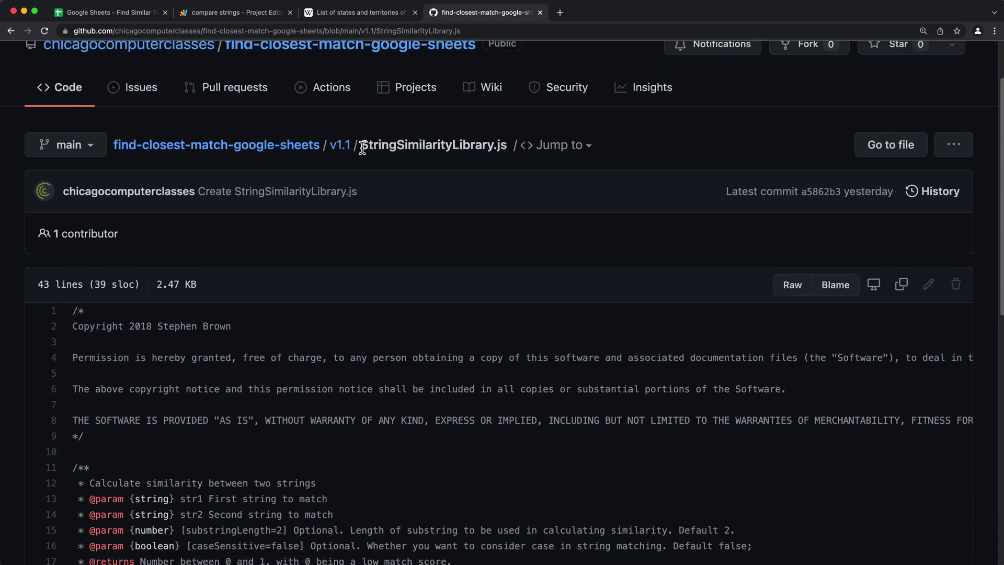
{"action": "left_click_drag", "start_coordinate": [362, 148], "coordinate": [493, 148]}
{"action": "right_click", "coordinate": [442, 144]}
{"action": "left_click", "coordinate": [482, 169]}
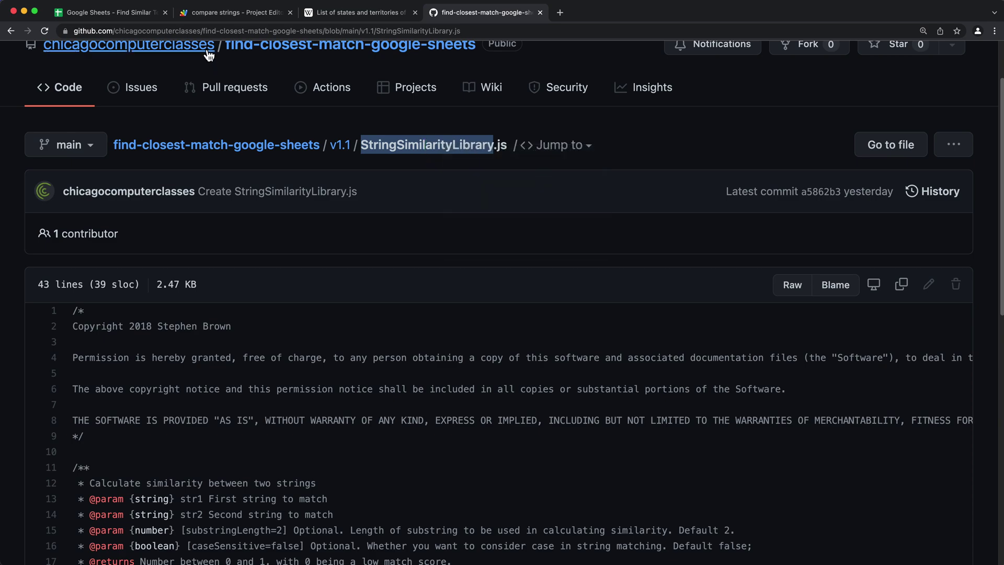
Step: Add a script file named StringSimilarityLibrary to the compare strings project and select its template code
{"action": "left_click", "coordinate": [221, 14]}
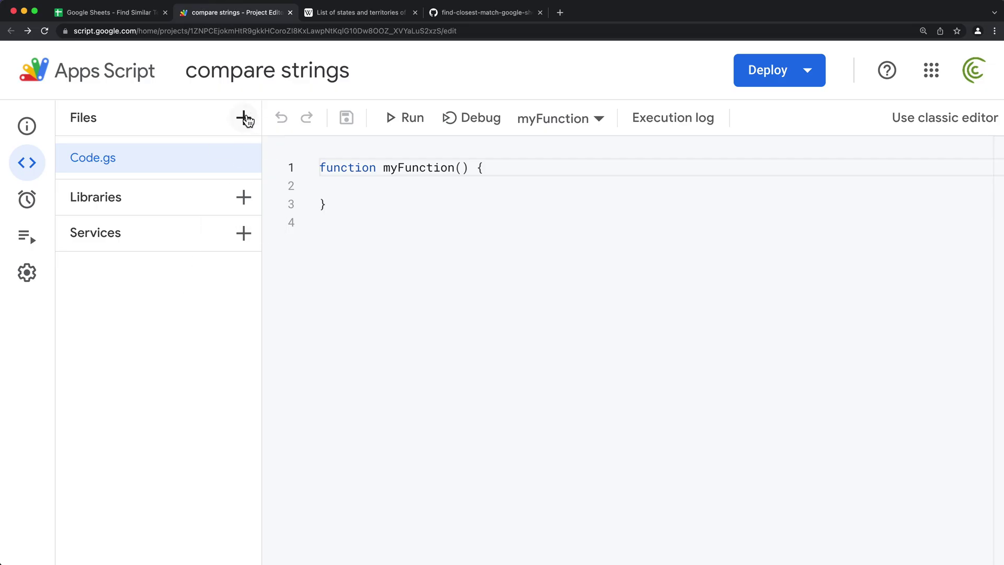
{"action": "left_click", "coordinate": [245, 119]}
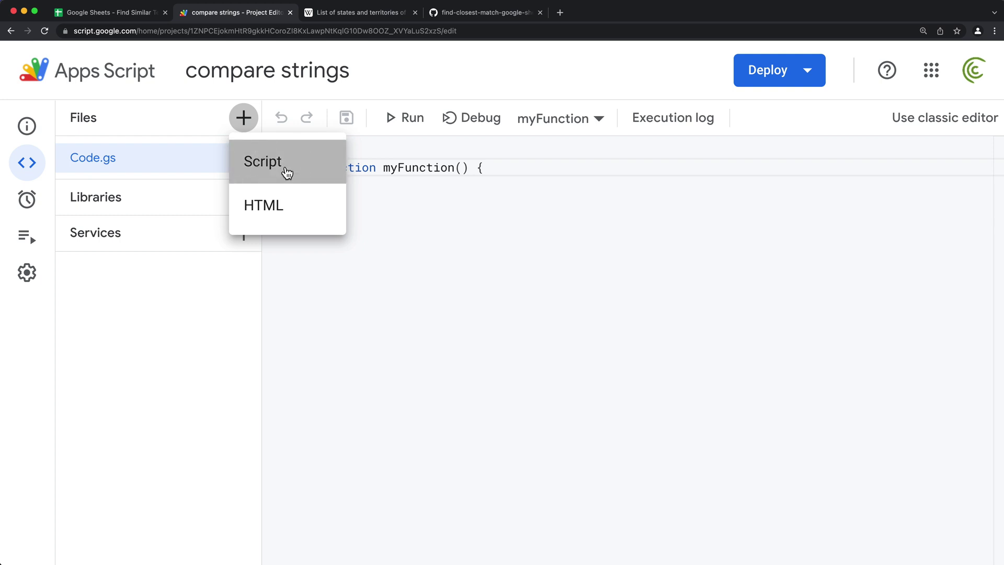
{"action": "left_click", "coordinate": [287, 172]}
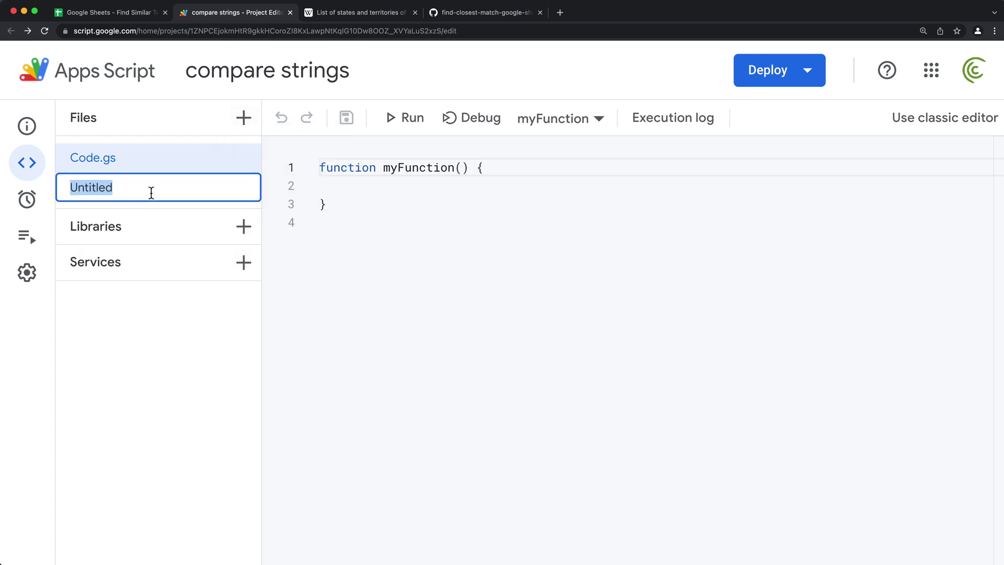
{"action": "type", "text": "StringSimilarityLibrary"}
{"action": "key", "text": "Return"}
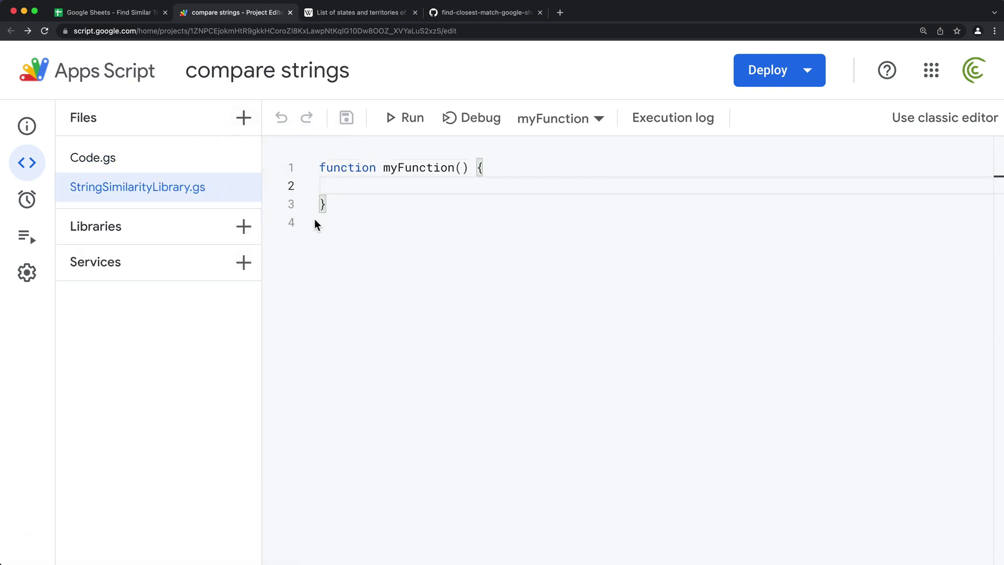
{"action": "left_click_drag", "start_coordinate": [317, 223], "coordinate": [297, 162]}
Step: Delete the template code and select the whole StringSimilarityLibrary.js code on GitHub
{"action": "key", "text": "BackSpace"}
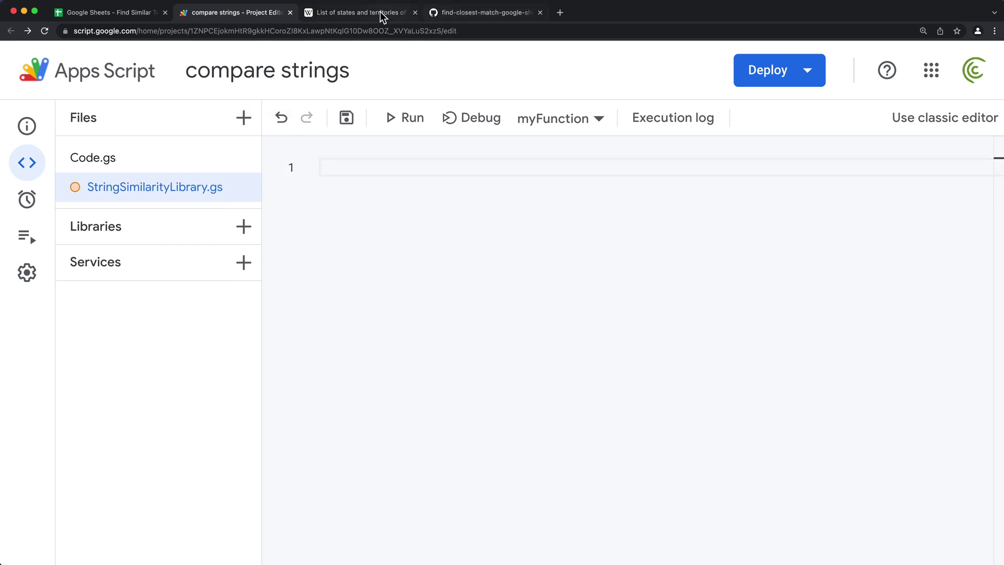
{"action": "left_click", "coordinate": [463, 16]}
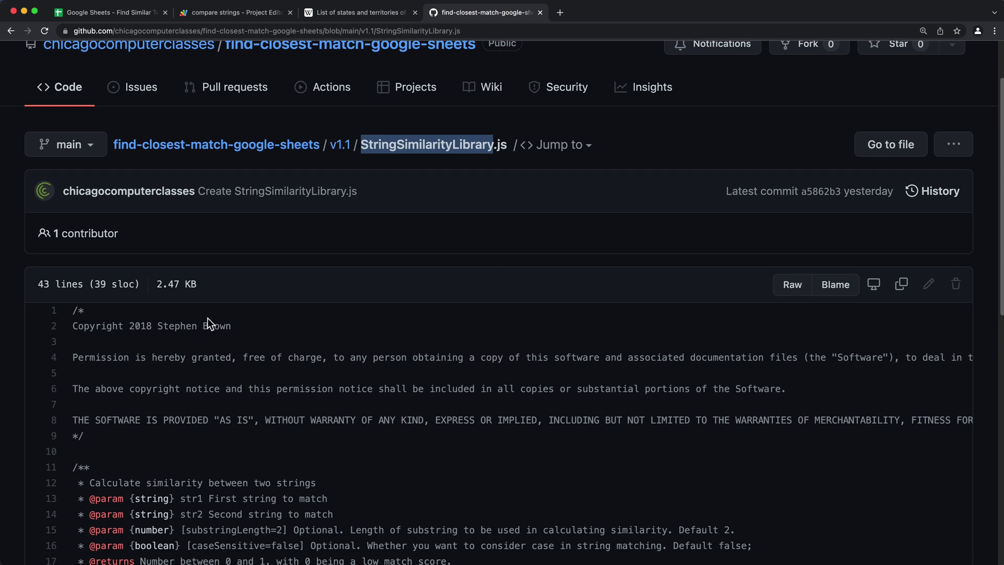
{"action": "scroll", "coordinate": [207, 318], "scroll_direction": "down", "scroll_amount": 2}
{"action": "left_click_drag", "start_coordinate": [74, 283], "coordinate": [174, 433]}
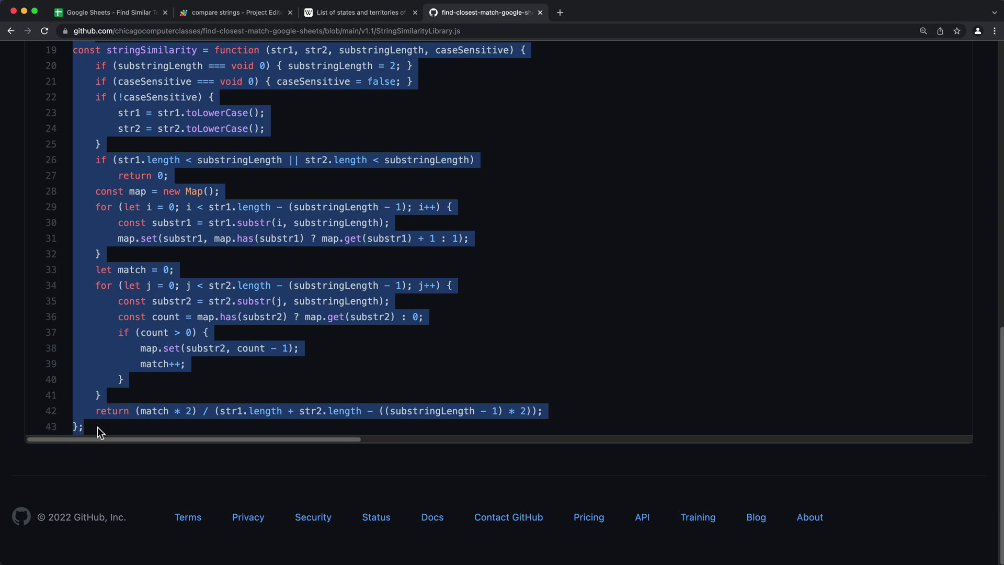
{"action": "scroll", "coordinate": [133, 195], "scroll_direction": "up", "scroll_amount": 6}
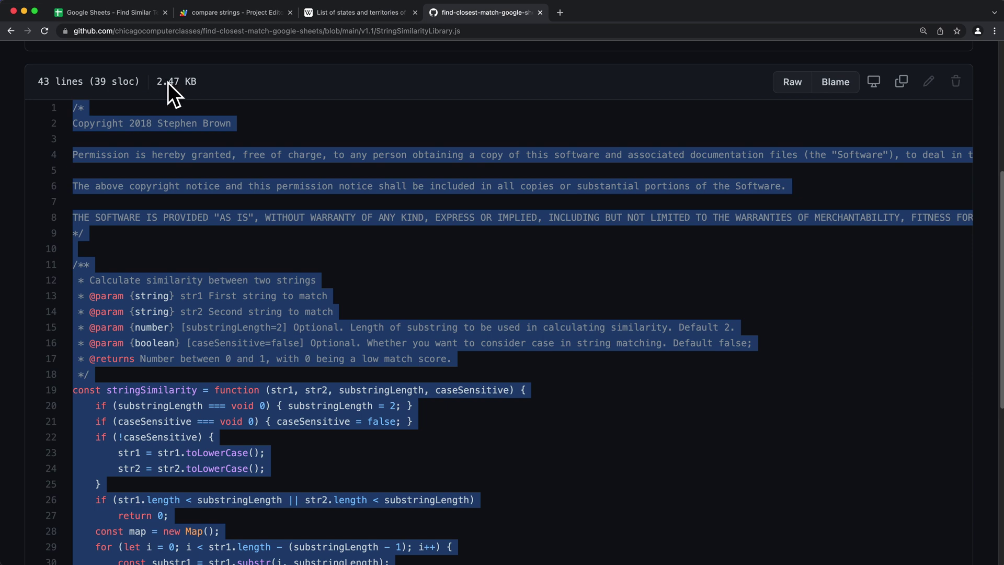
{"action": "scroll", "coordinate": [240, 258], "scroll_direction": "down", "scroll_amount": 6}
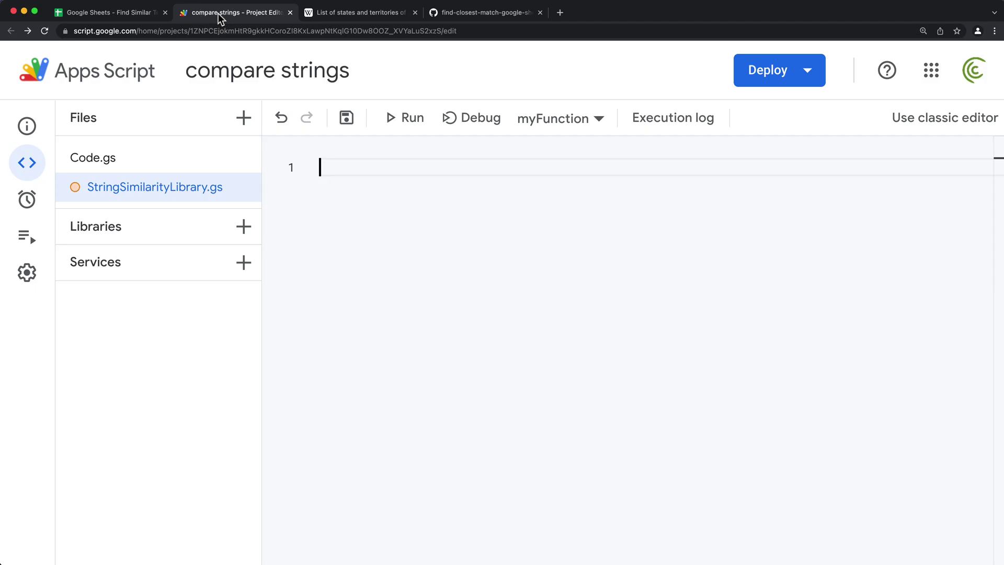
Step: Paste the library code into the empty StringSimilarityLibrary.gs and save the project
{"action": "left_click", "coordinate": [222, 14]}
{"action": "left_click", "coordinate": [370, 202]}
{"action": "key", "text": "cmd+v"}
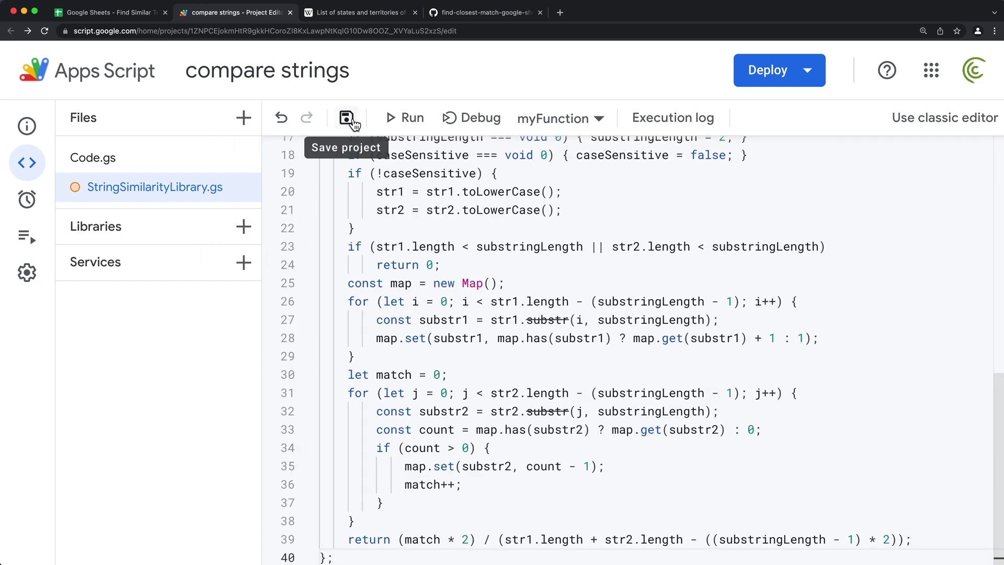
{"action": "left_click", "coordinate": [347, 119]}
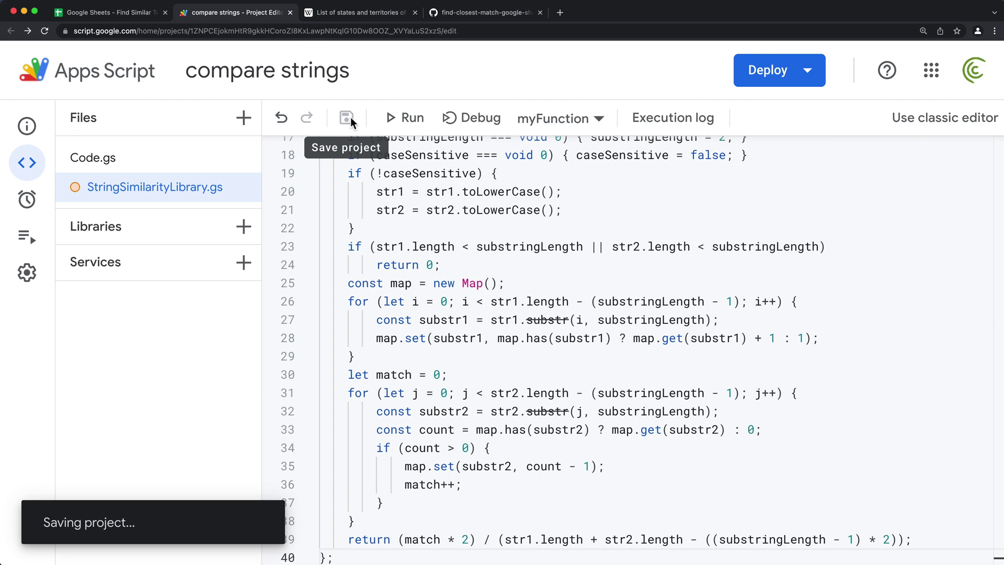
Step: On GitHub, open SimilarStringFinder.js in the v1.1 folder and select its file name
{"action": "left_click", "coordinate": [458, 14]}
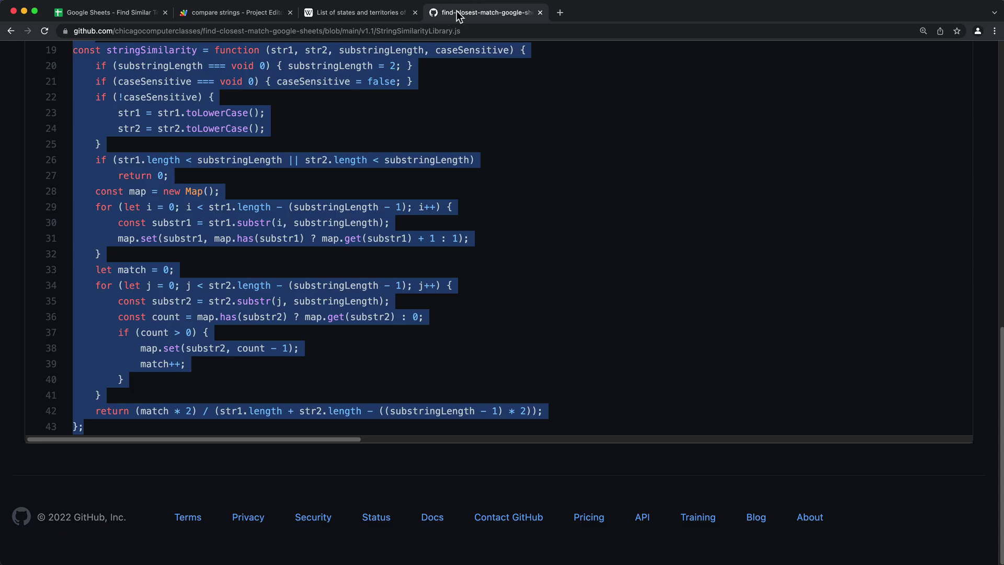
{"action": "left_click", "coordinate": [10, 31]}
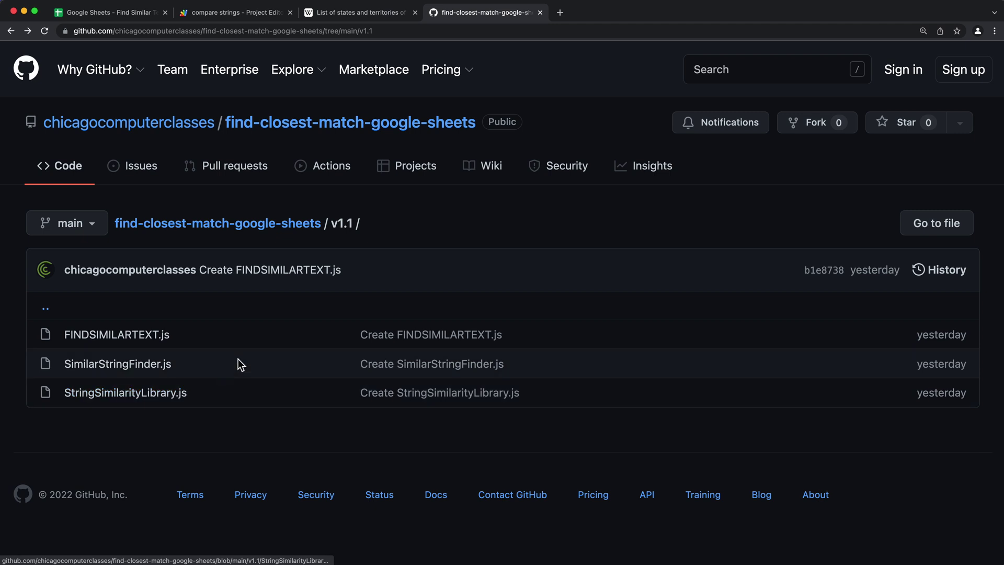
{"action": "left_click", "coordinate": [133, 367]}
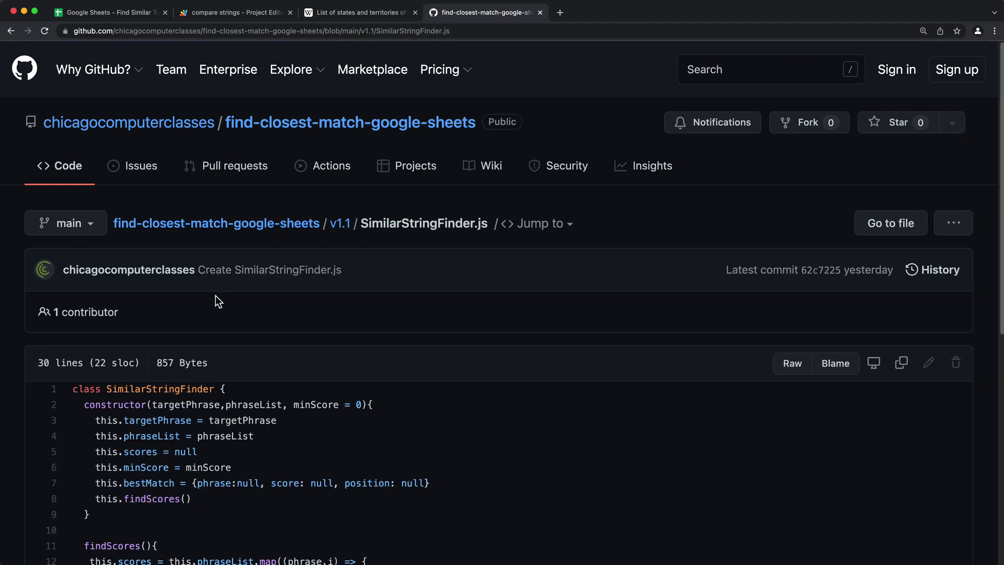
{"action": "double_click", "coordinate": [442, 233]}
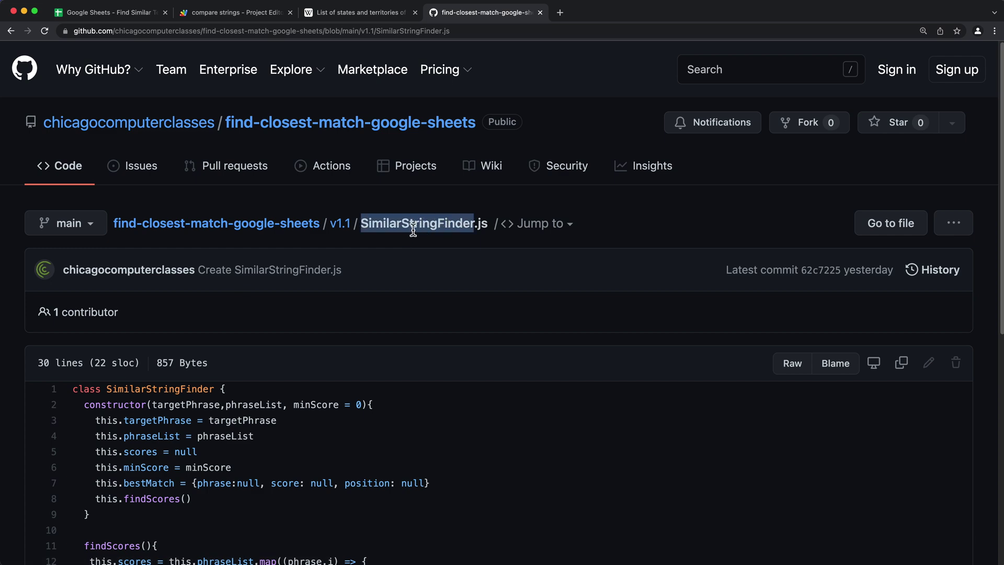
Step: Add a new script file named SimilarStringFinder to the Apps Script project
{"action": "left_click", "coordinate": [243, 14]}
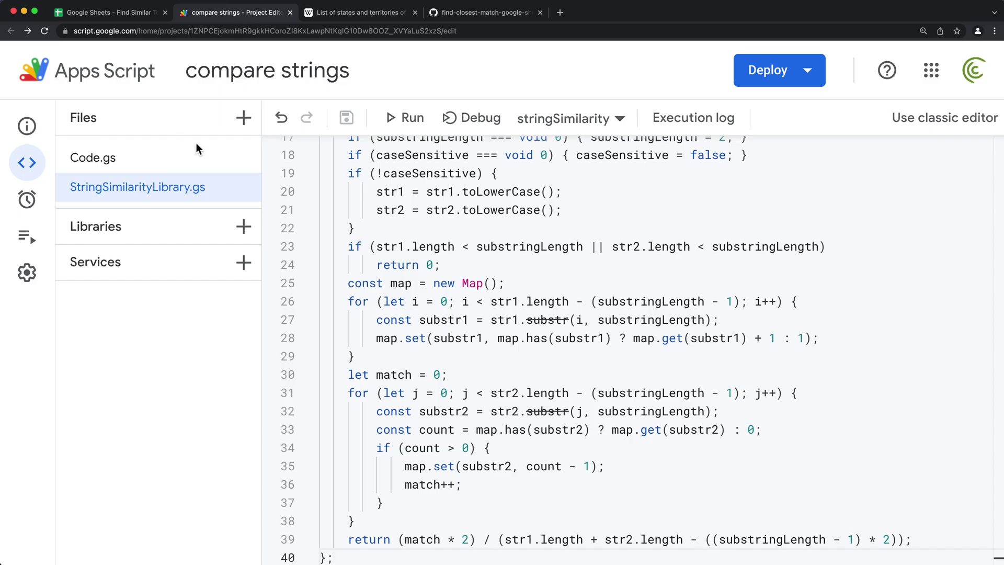
{"action": "left_click", "coordinate": [252, 124]}
{"action": "left_click", "coordinate": [291, 163]}
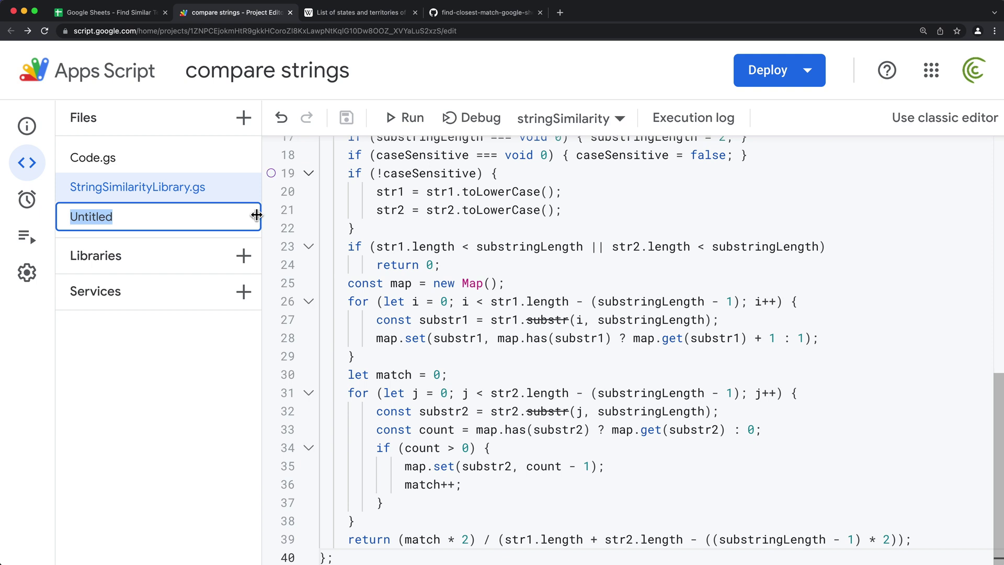
{"action": "key", "text": "super+v"}
{"action": "key", "text": "Return"}
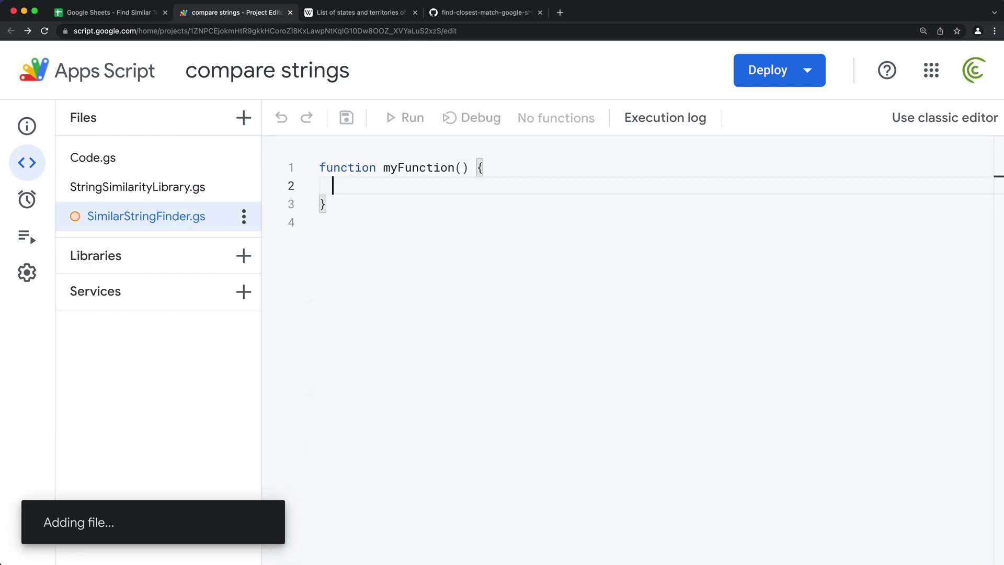
Step: Replace the SimilarStringFinder.gs template with the SimilarStringFinder class code from GitHub and save
{"action": "left_click", "coordinate": [469, 15]}
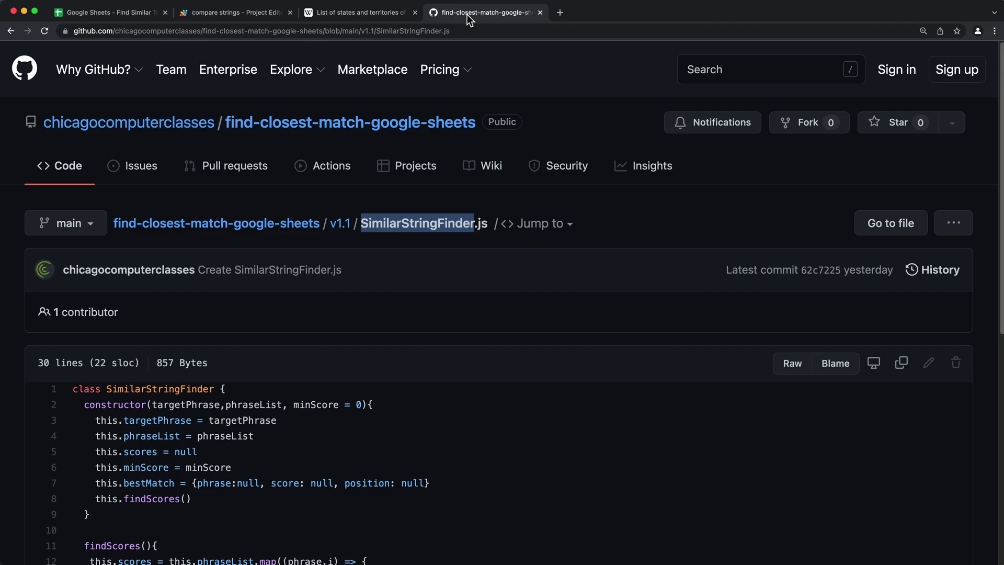
{"action": "scroll", "coordinate": [131, 361], "scroll_direction": "down", "scroll_amount": 3}
{"action": "left_click_drag", "start_coordinate": [75, 296], "coordinate": [157, 435]}
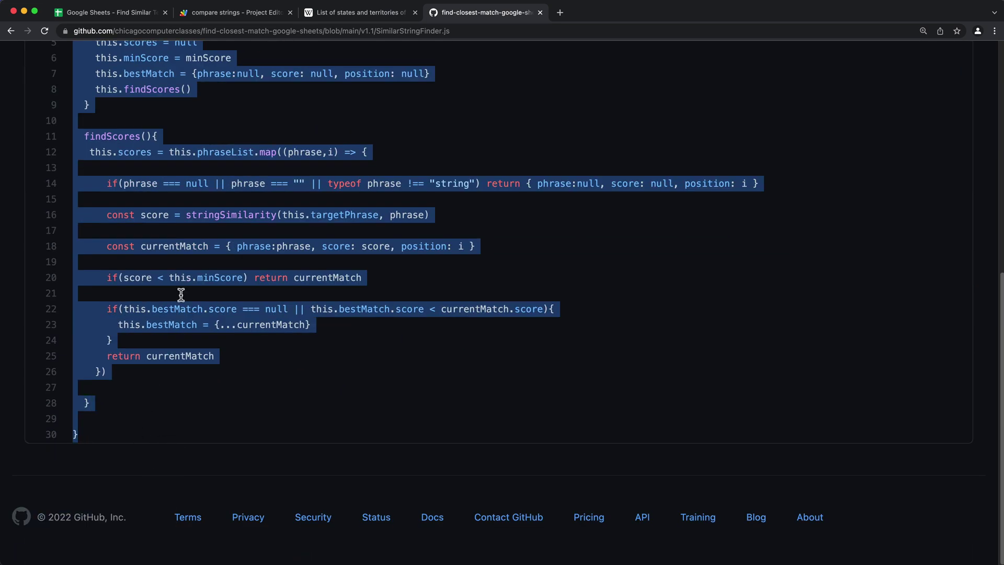
{"action": "left_click", "coordinate": [230, 12]}
{"action": "left_click", "coordinate": [386, 213]}
{"action": "key", "text": "super+a"}
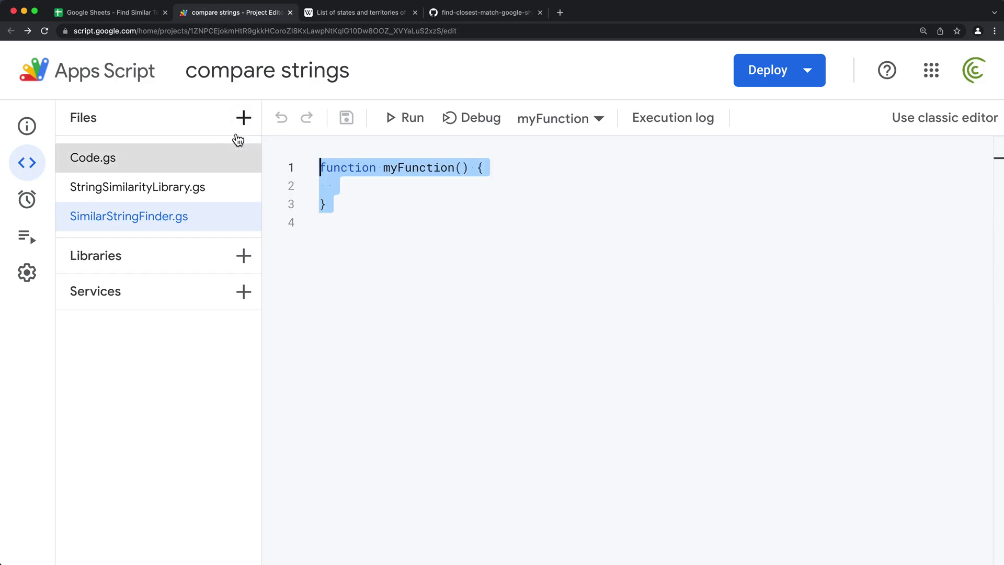
{"action": "key", "text": "BackSpace"}
{"action": "key", "text": "super+v"}
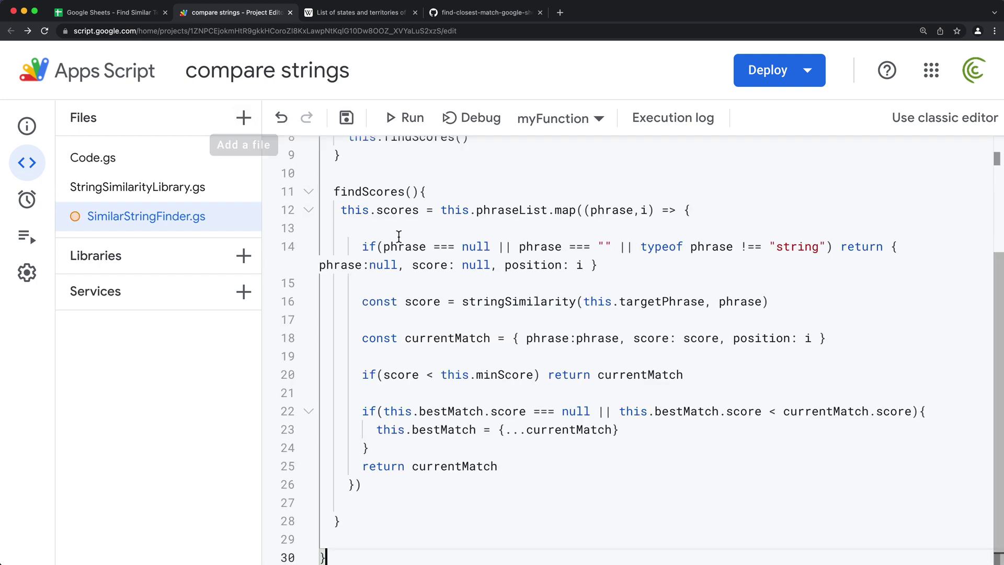
{"action": "key", "text": "super+s"}
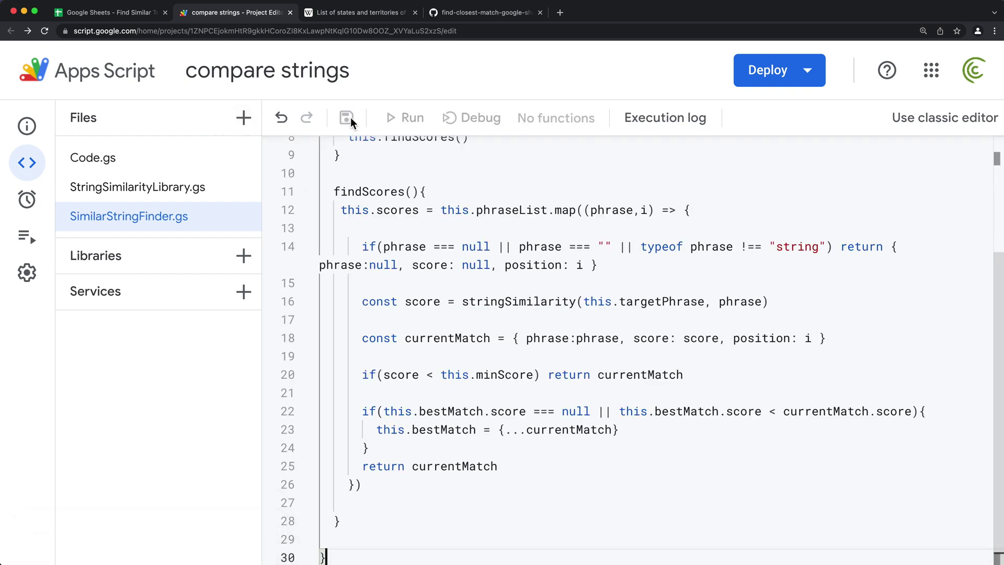
Step: On GitHub, open FINDSIMILARTEXT.js in the v1.1 folder and select its file name
{"action": "left_click", "coordinate": [462, 15]}
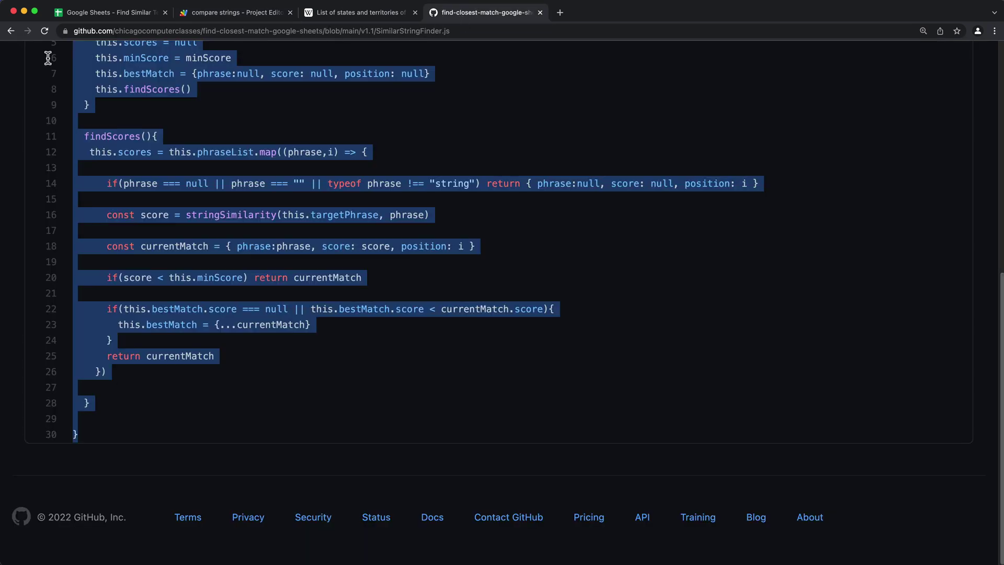
{"action": "left_click", "coordinate": [10, 32]}
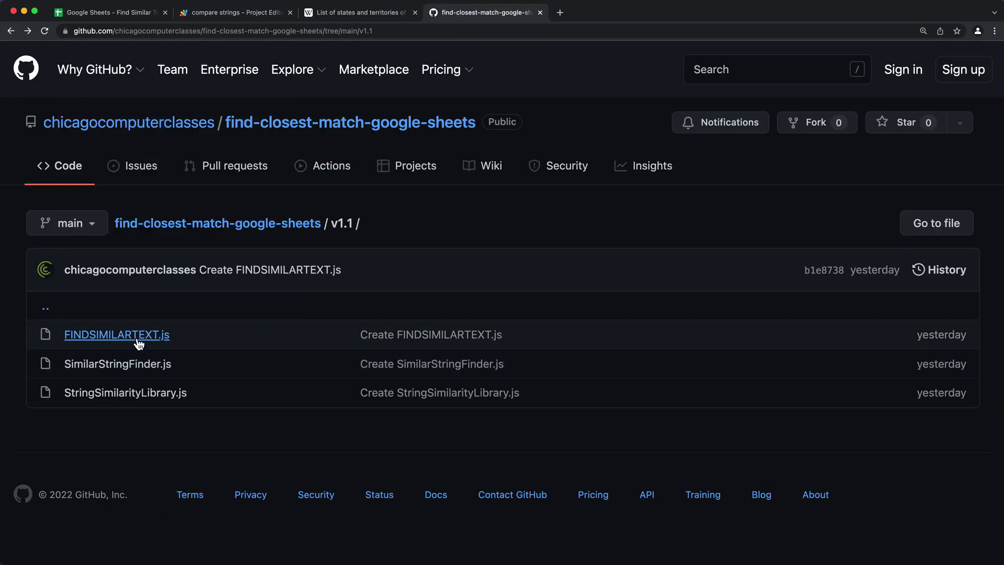
{"action": "left_click", "coordinate": [131, 337]}
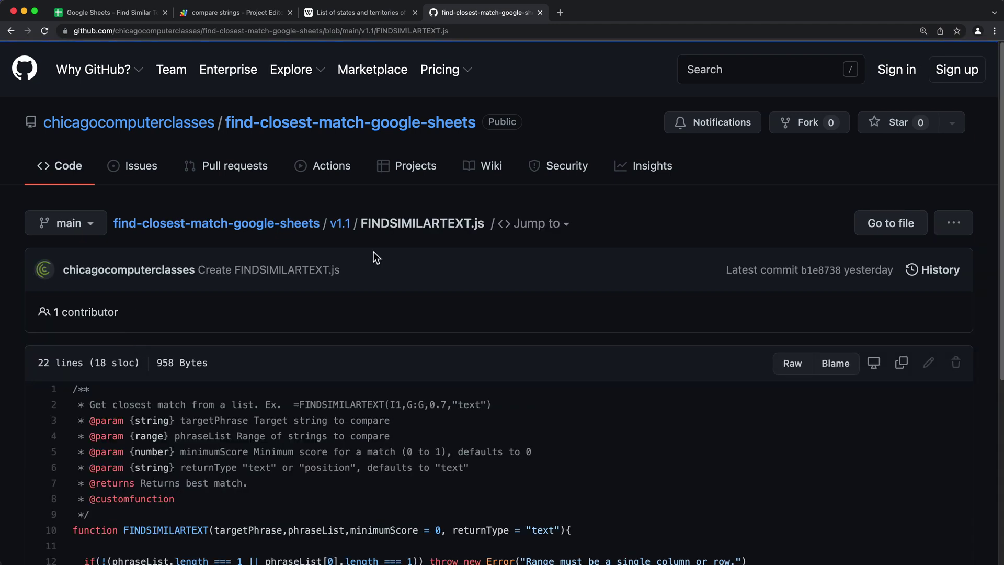
{"action": "double_click", "coordinate": [410, 224]}
{"action": "key", "text": "super+c"}
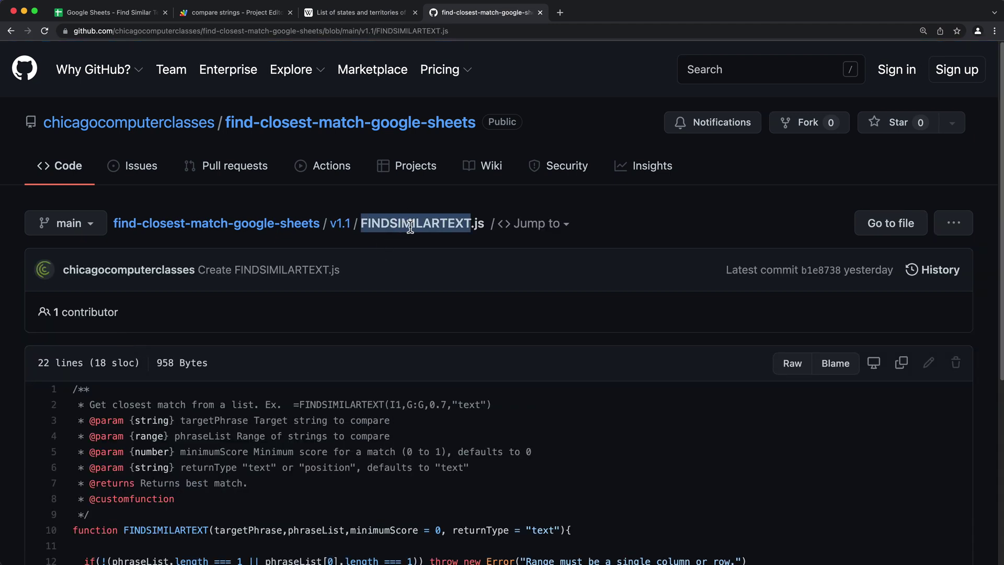
Step: Add a script file named FINDSIMILARTEXT and delete its default template code
{"action": "left_click", "coordinate": [234, 16]}
{"action": "left_click", "coordinate": [243, 117]}
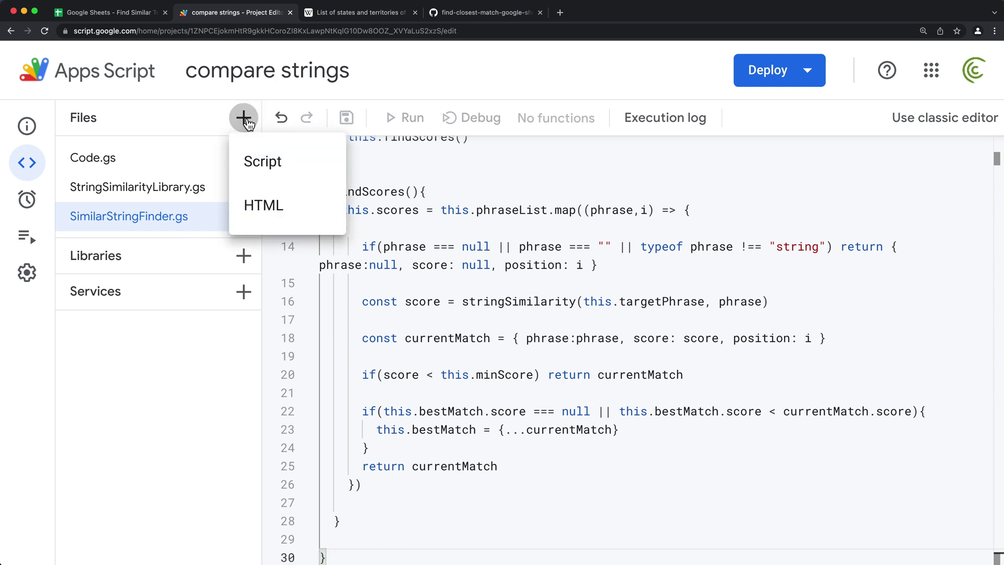
{"action": "left_click", "coordinate": [287, 169]}
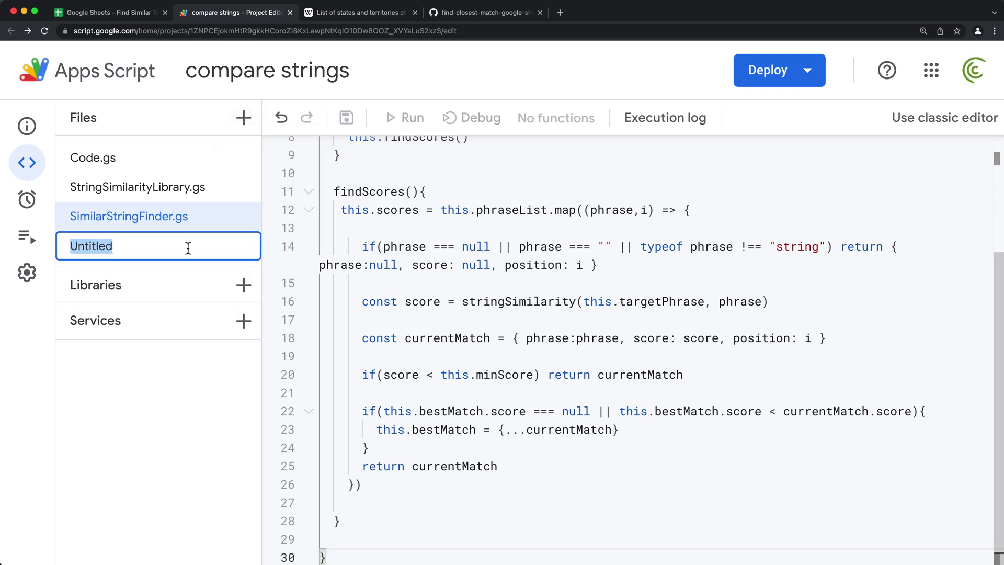
{"action": "key", "text": "super+v"}
{"action": "key", "text": "Return"}
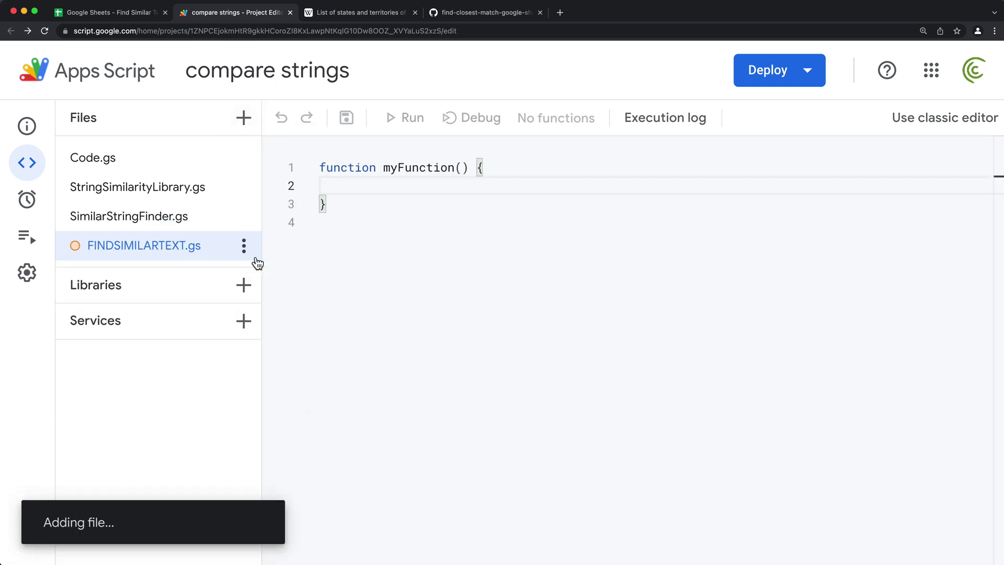
{"action": "left_click_drag", "start_coordinate": [269, 253], "coordinate": [282, 165]}
{"action": "key", "text": "BackSpace"}
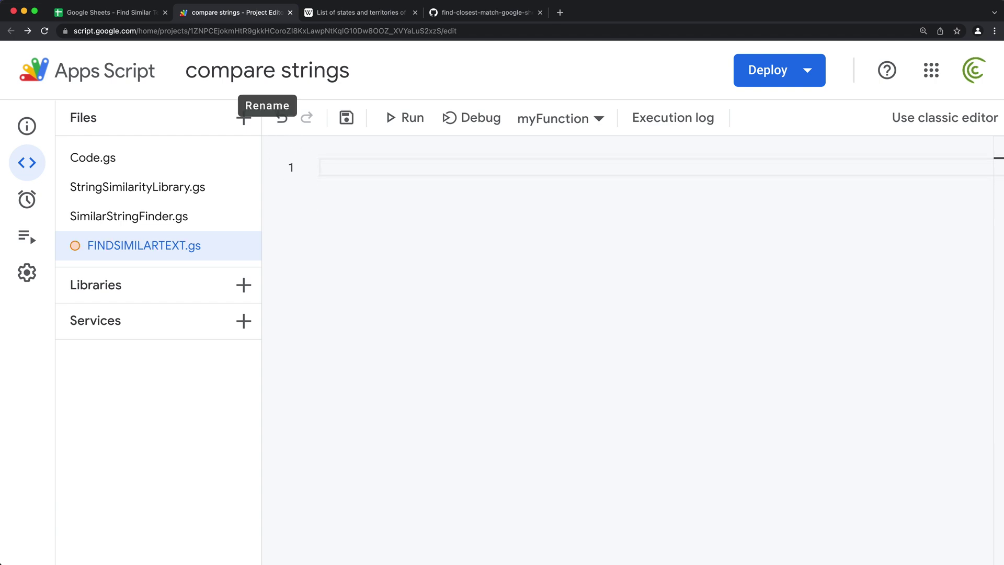
Step: Paste the FINDSIMILARTEXT.js code from GitHub into FINDSIMILARTEXT.gs and save the project
{"action": "left_click", "coordinate": [477, 14]}
{"action": "scroll", "coordinate": [428, 256], "scroll_direction": "down", "scroll_amount": 5}
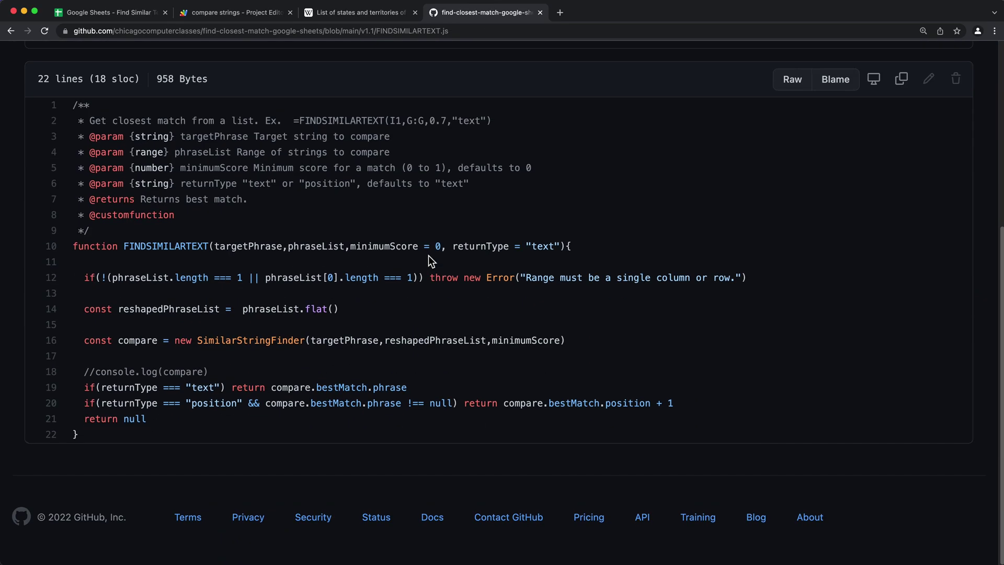
{"action": "left_click_drag", "start_coordinate": [73, 109], "coordinate": [190, 433]}
{"action": "key", "text": "super+c"}
{"action": "scroll", "coordinate": [197, 242], "scroll_direction": "up", "scroll_amount": 1}
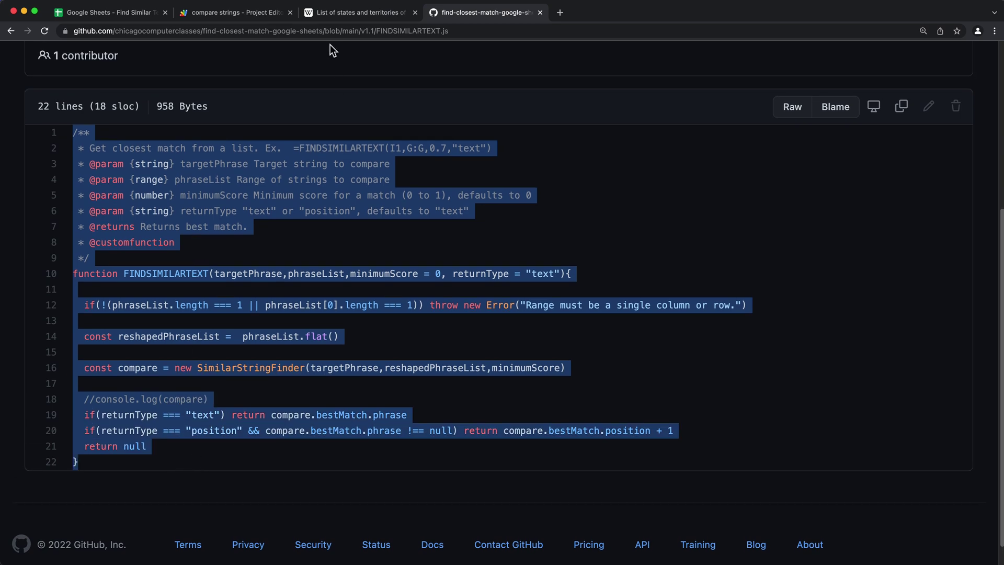
{"action": "left_click", "coordinate": [204, 12]}
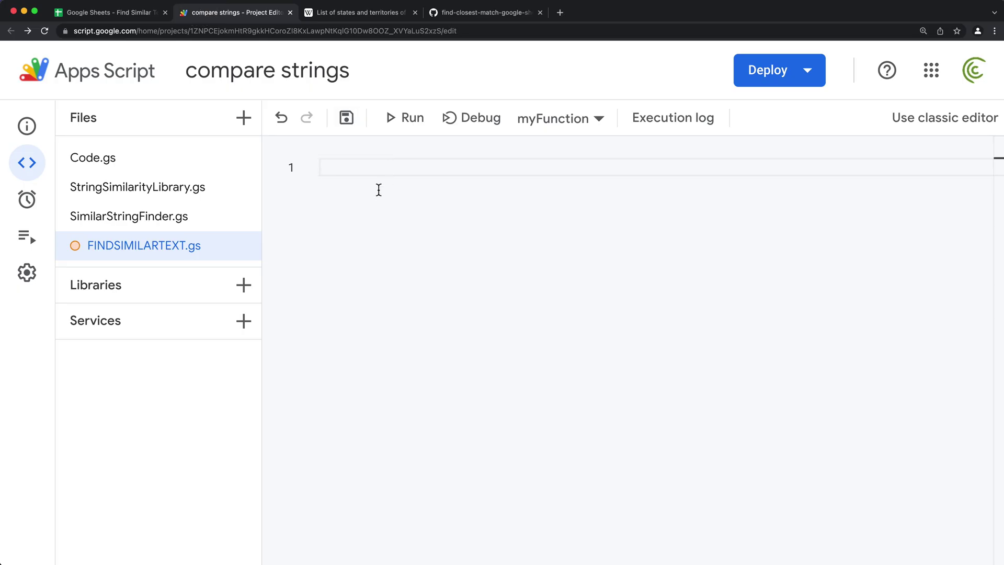
{"action": "key", "text": "super+v"}
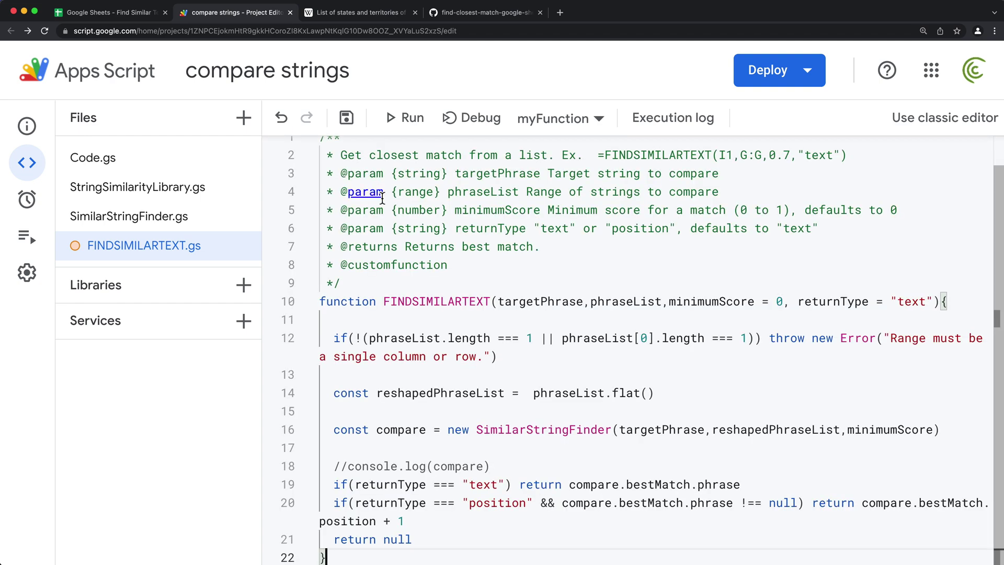
{"action": "key", "text": "super+s"}
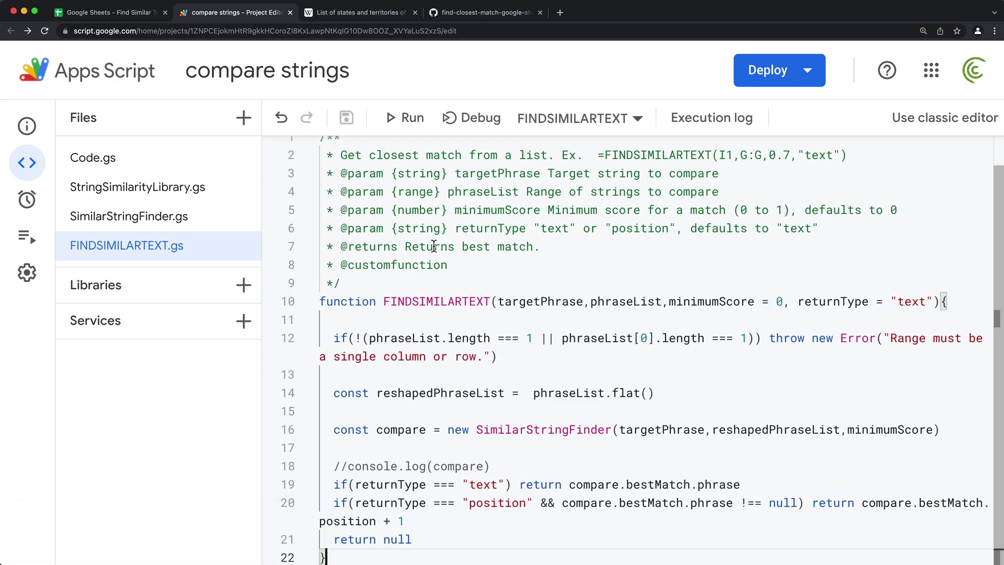
Step: Review the StringSimilarityLibrary.gs, SimilarStringFinder.gs and FINDSIMILARTEXT.gs code
{"action": "scroll", "coordinate": [433, 249], "scroll_direction": "up", "scroll_amount": 1}
{"action": "left_click", "coordinate": [135, 189]}
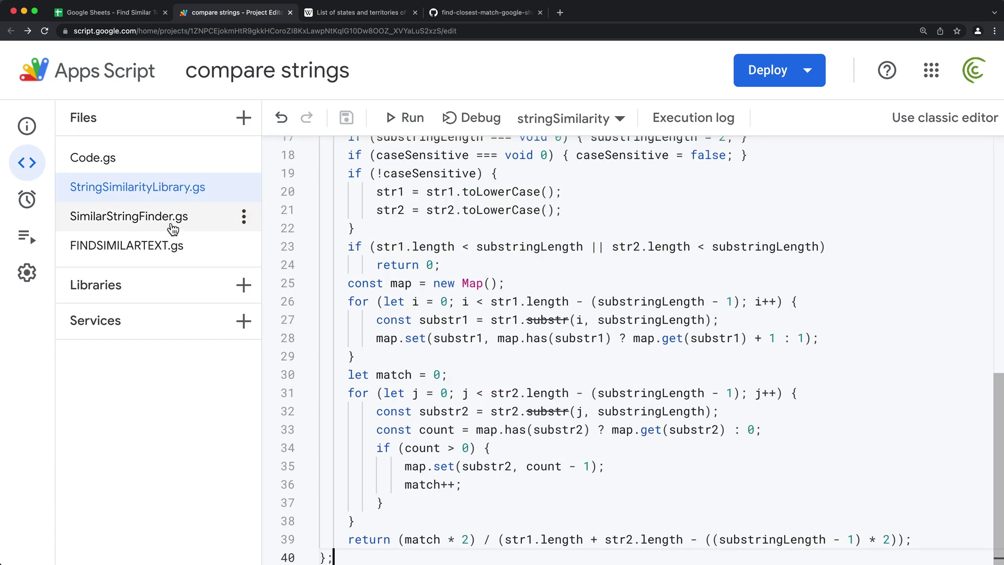
{"action": "left_click", "coordinate": [172, 226]}
{"action": "left_click", "coordinate": [172, 245]}
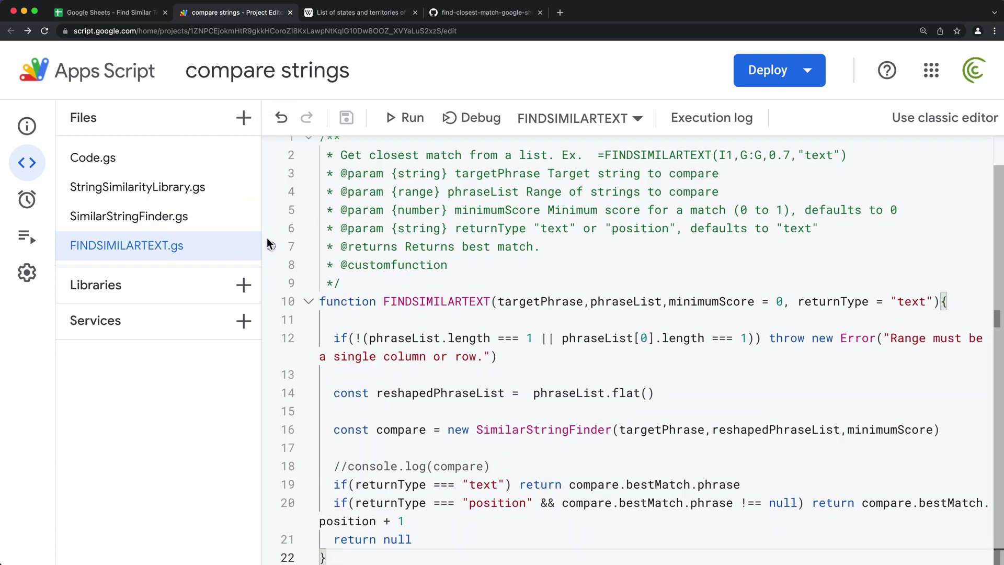
Step: Close Apps Script, check the still-loading E2 in Find Similar Text, and reload the spreadsheet
{"action": "left_click", "coordinate": [288, 12]}
{"action": "left_click", "coordinate": [151, 13]}
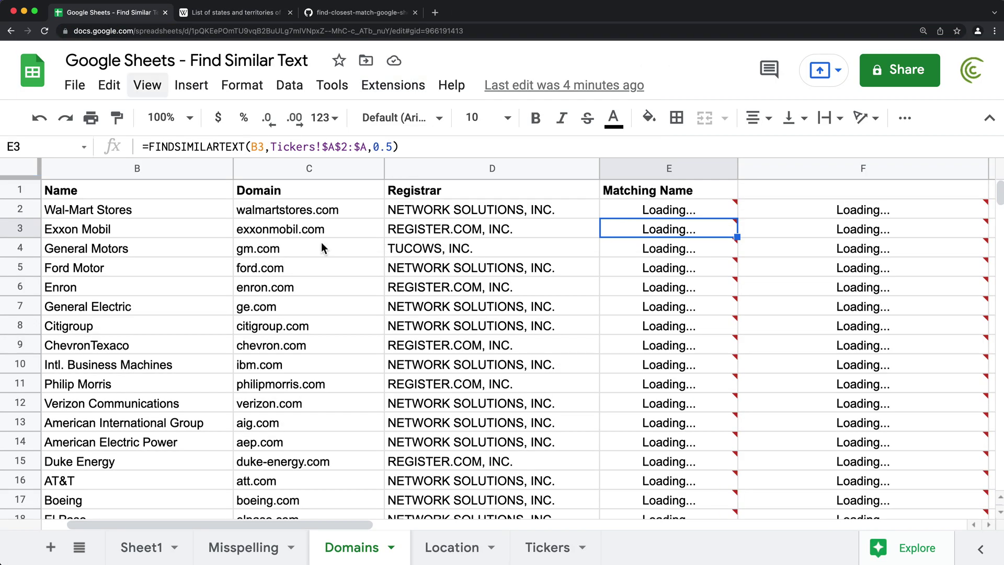
{"action": "left_click", "coordinate": [646, 214]}
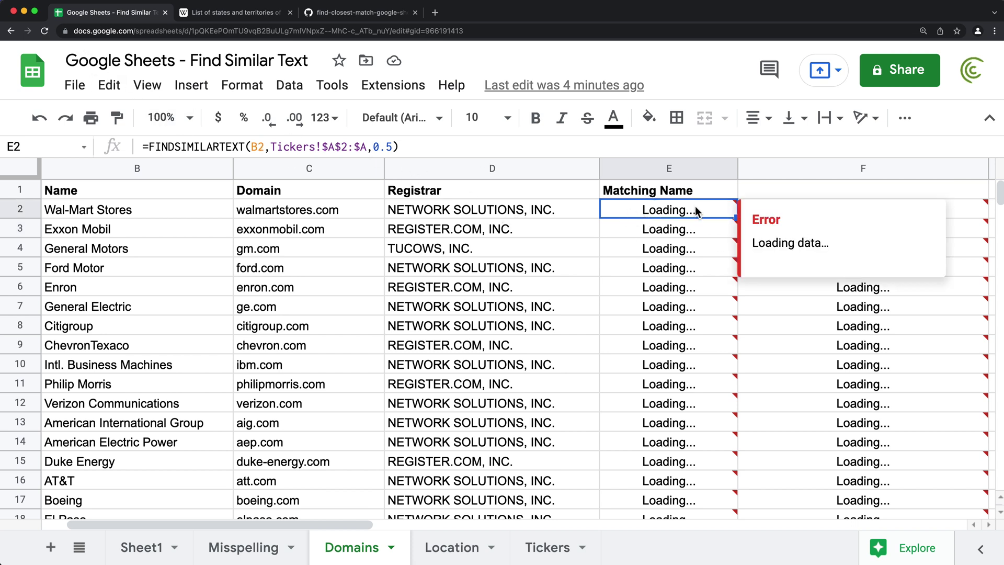
{"action": "left_click", "coordinate": [46, 32]}
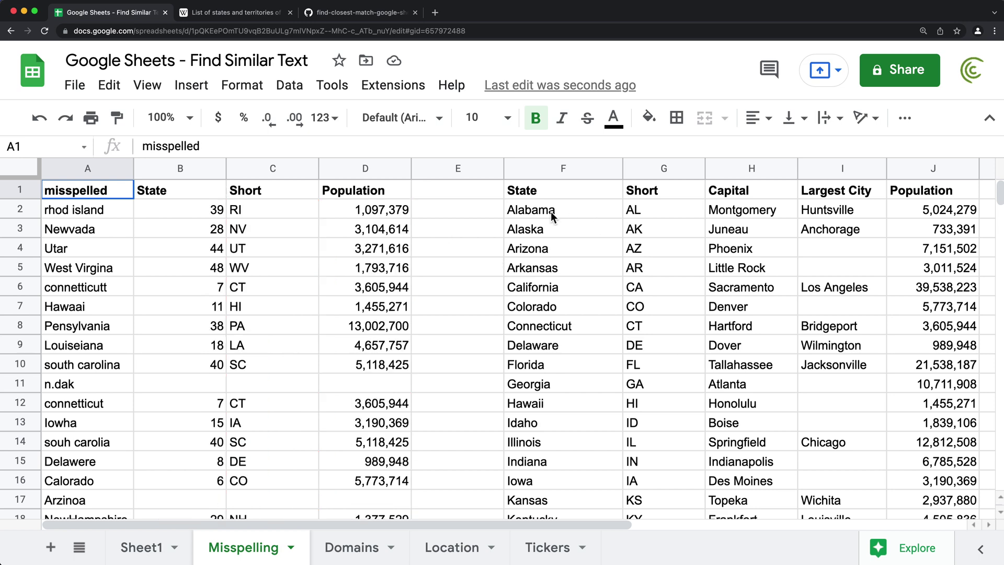
Step: Confirm FINDSIMILARTEXT appears as a suggestion when typing =FIND in E2, then cancel
{"action": "left_click", "coordinate": [456, 212]}
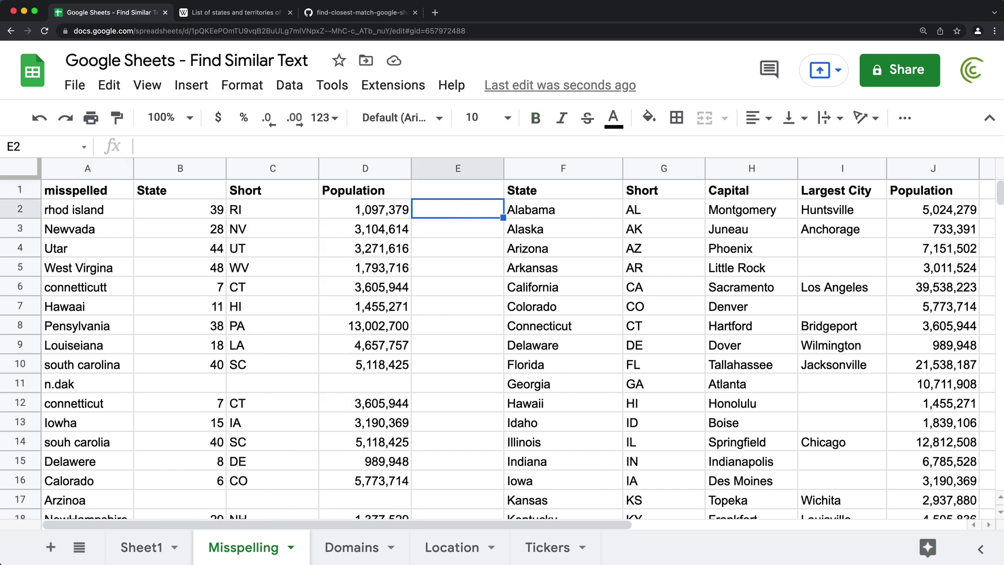
{"action": "type", "text": "=FIND"}
{"action": "key", "text": "Down"}
{"action": "key", "text": "Down"}
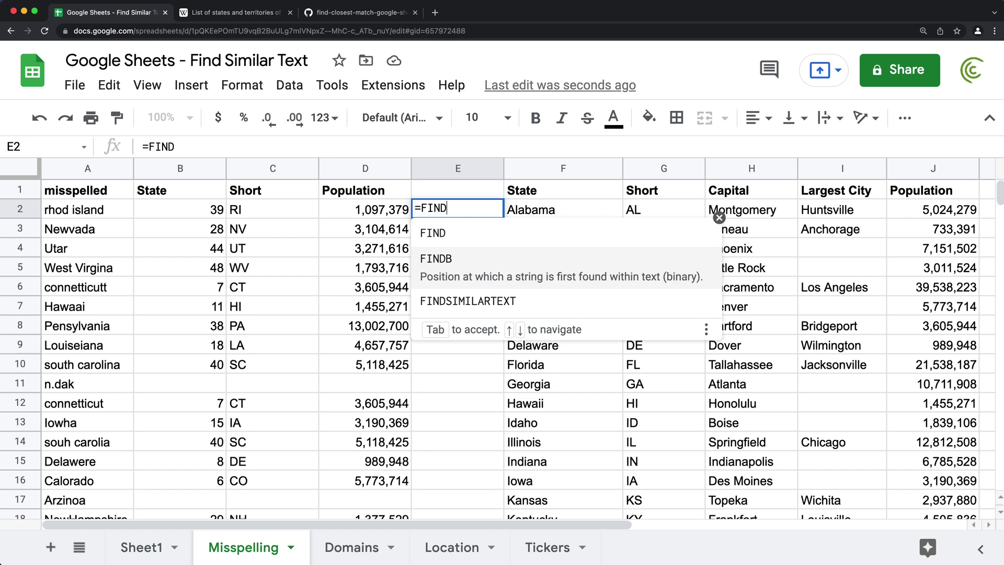
{"action": "left_click", "coordinate": [510, 303]}
{"action": "key", "text": "Escape"}
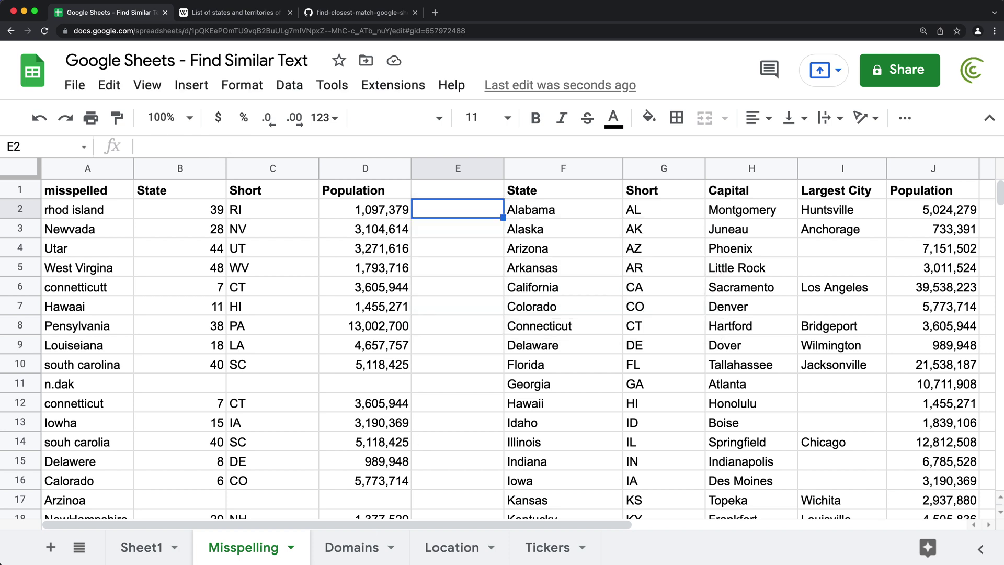
Step: On the Domains sheet, inspect the Matching Name formula in E2 without changing it
{"action": "left_click", "coordinate": [366, 550]}
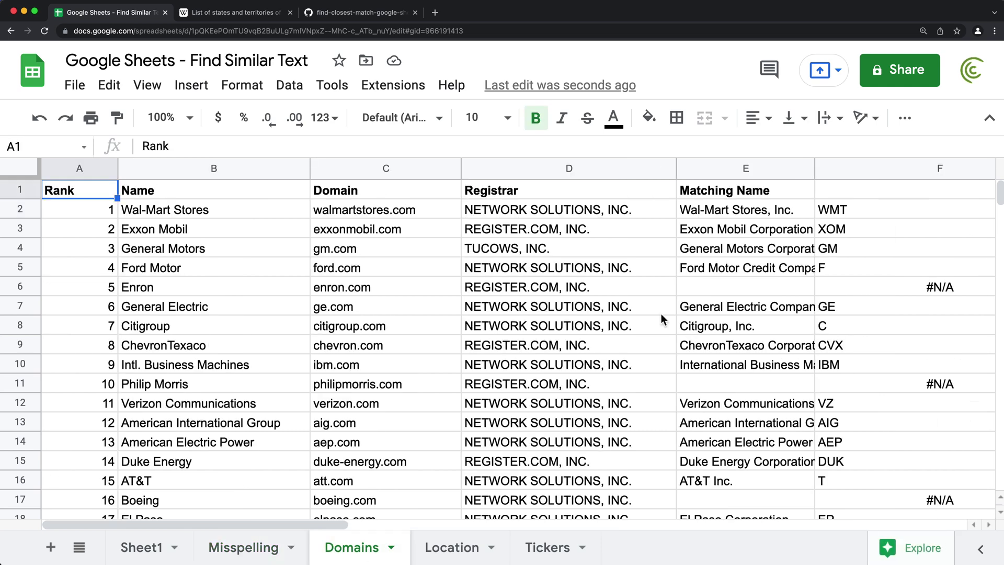
{"action": "left_click", "coordinate": [687, 209]}
{"action": "double_click", "coordinate": [709, 215]}
{"action": "key", "text": "Escape"}
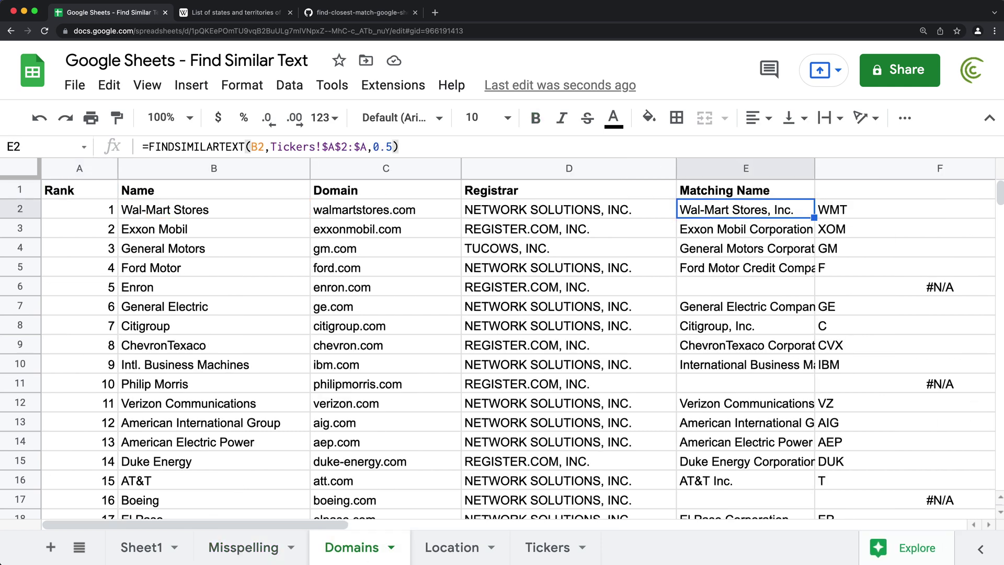